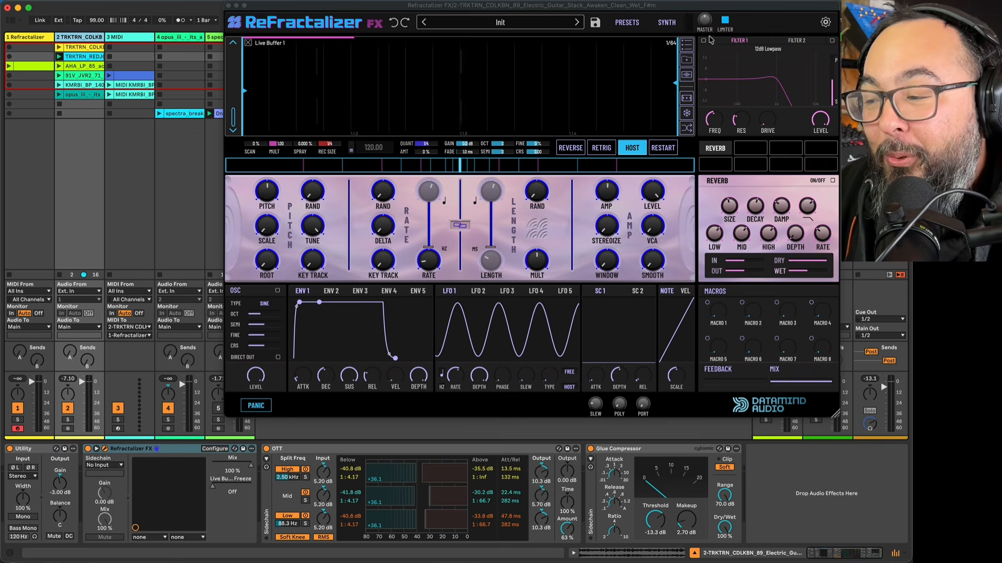
# Open the Refractalizer synth from the first track and move its window beside the FX version for comparison
pyautogui.click(688, 47)
pyautogui.click(688, 47)
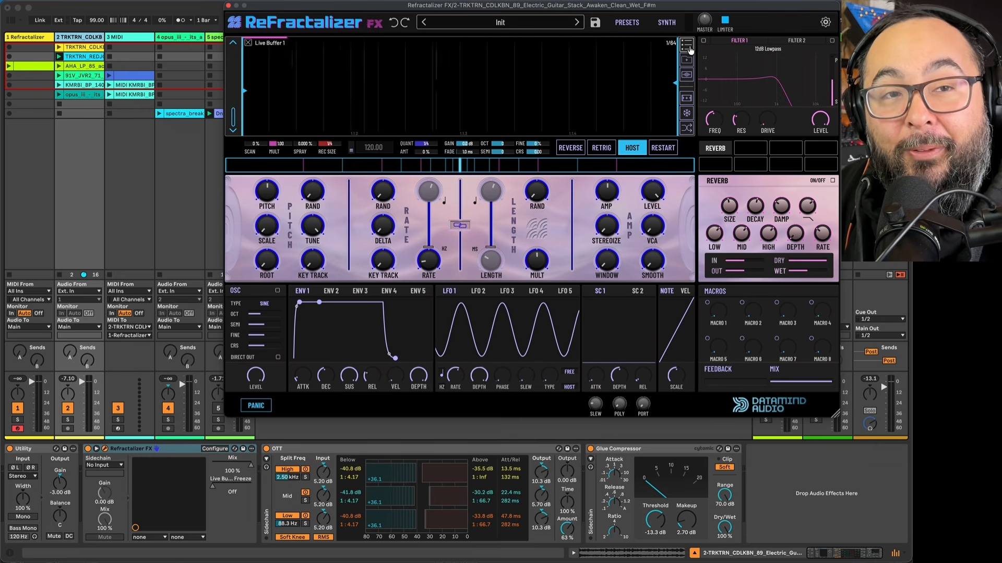
pyautogui.click(29, 39)
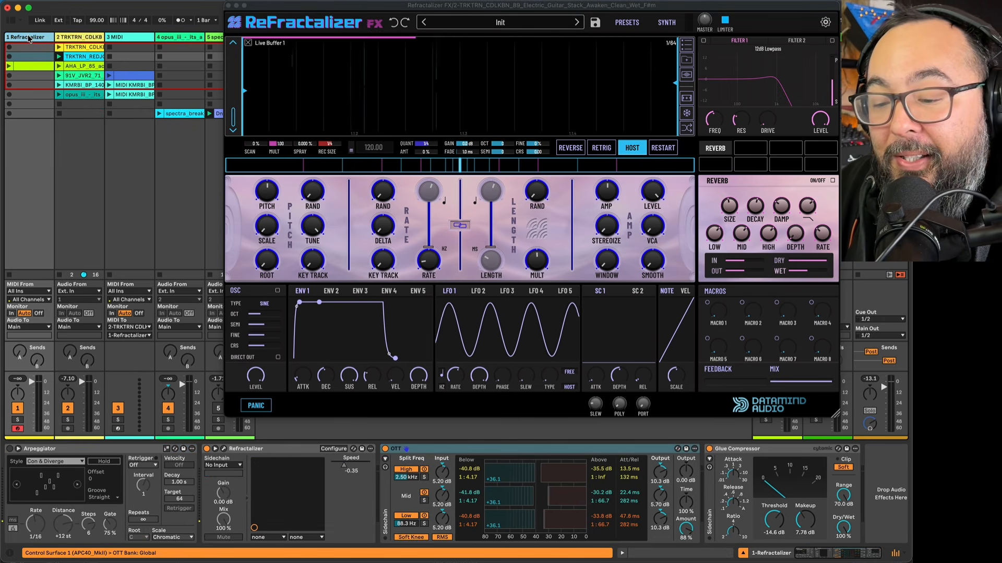
pyautogui.click(224, 449)
pyautogui.moveTo(350, 37); pyautogui.dragTo(203, 41)
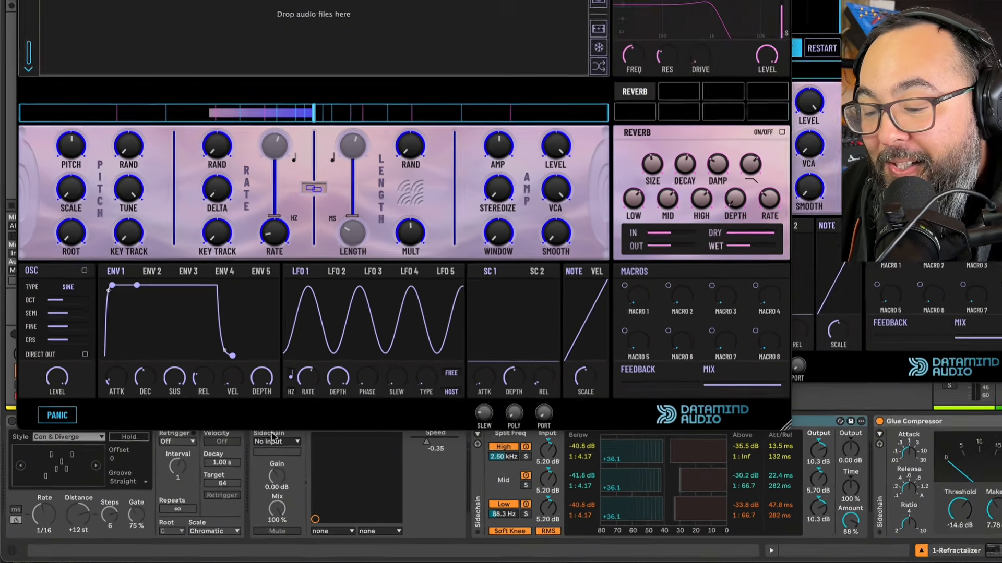
# Return to the RefractalizerFX track and check that the MIDI track's output is routed to RefractalizerFX
pyautogui.click(216, 465)
pyautogui.click(343, 413)
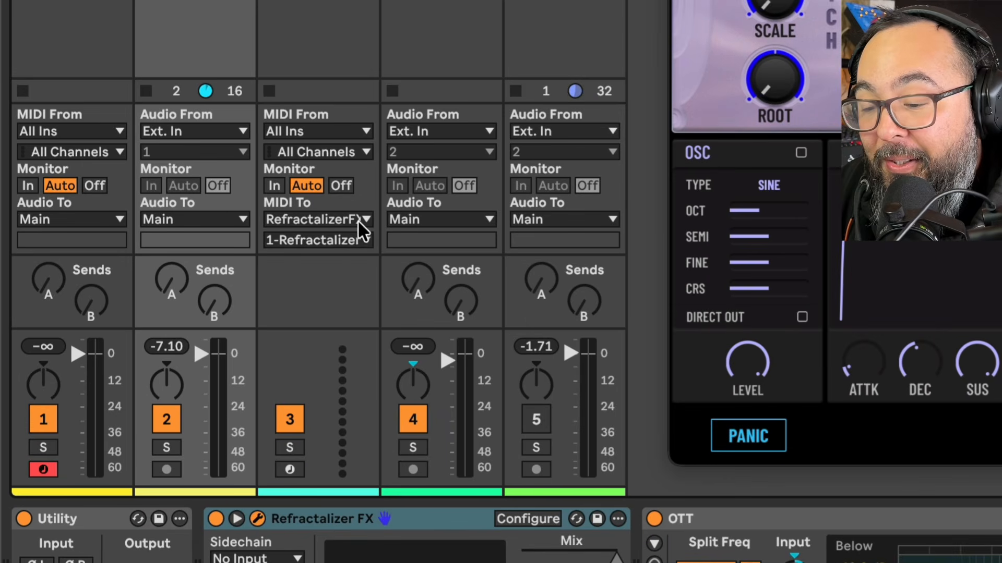
pyautogui.click(318, 11)
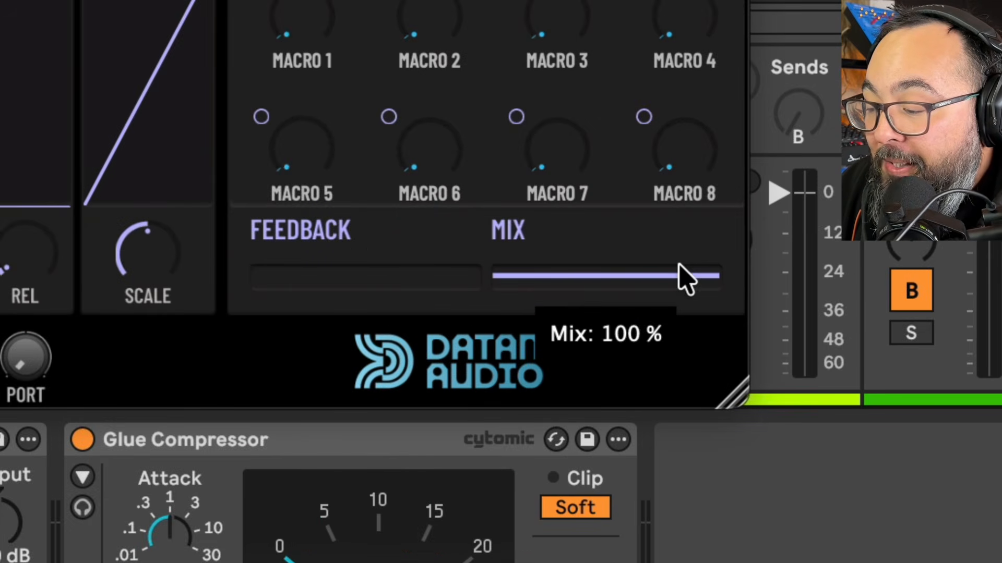
# Set the Refractalizer FX mix to 0% and launch the TRKTRN_REDJ clip on its track
pyautogui.moveTo(753, 409); pyautogui.dragTo(713, 452)
pyautogui.moveTo(537, 459); pyautogui.dragTo(465, 550)
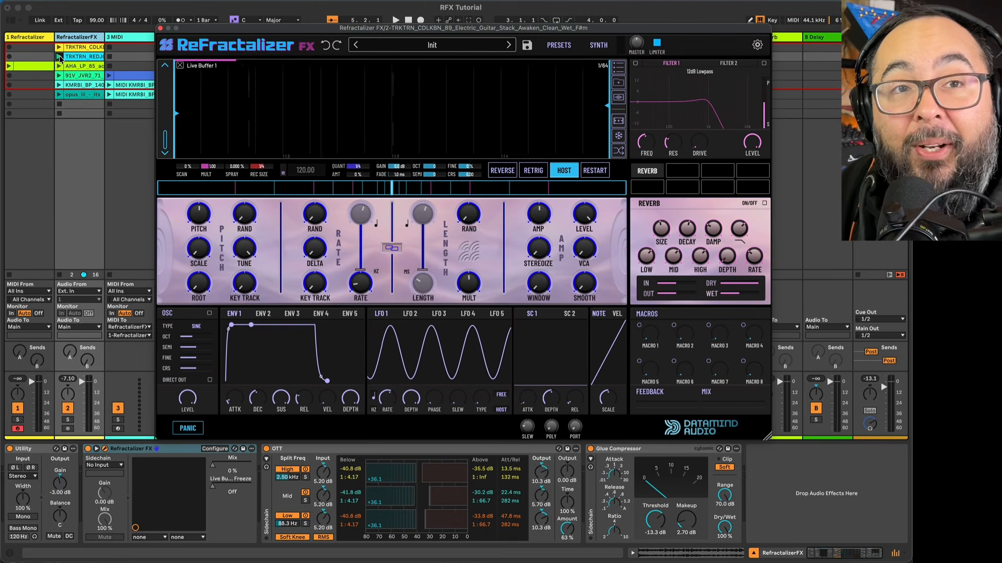
pyautogui.click(60, 57)
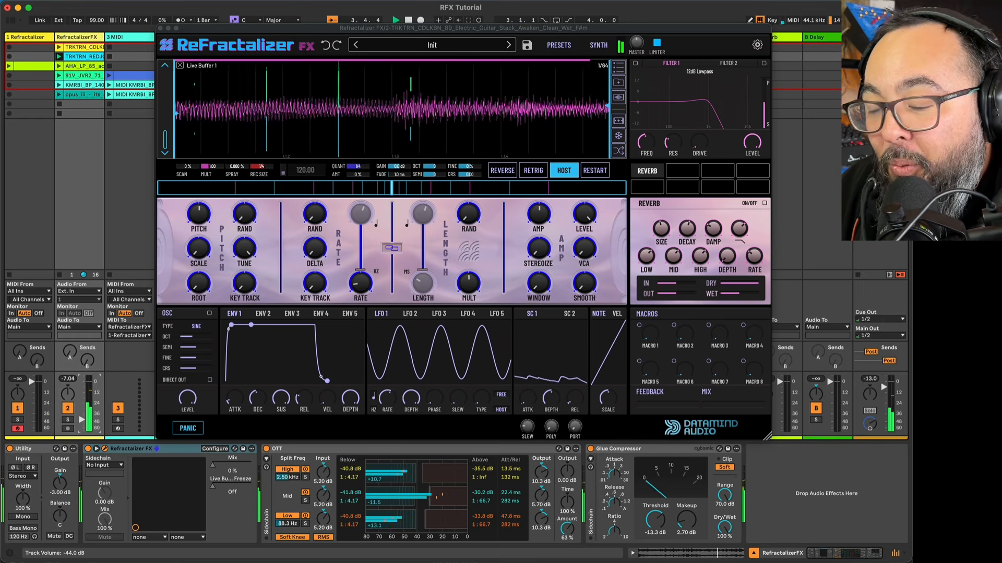
# Bring the RefractalizerFX track volume up to about -6 dB and raise the plugin's mix to 100%
pyautogui.click(449, 459)
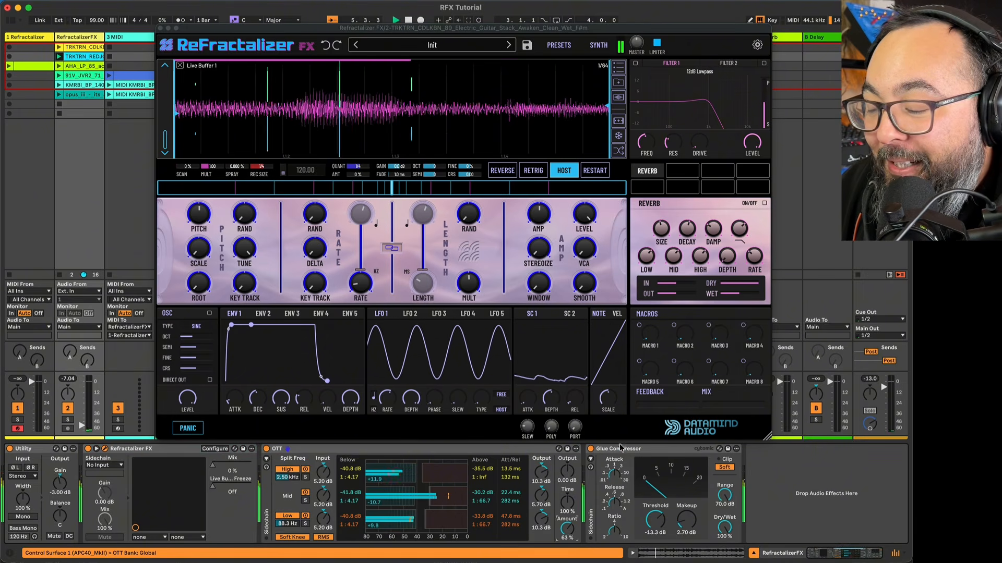
pyautogui.click(598, 450)
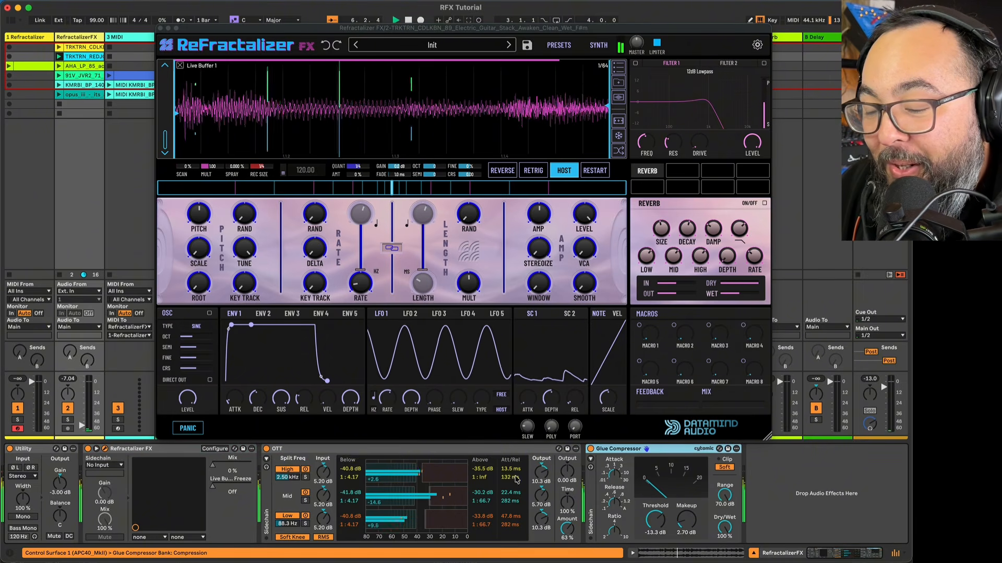
pyautogui.moveTo(82, 425); pyautogui.dragTo(82, 386)
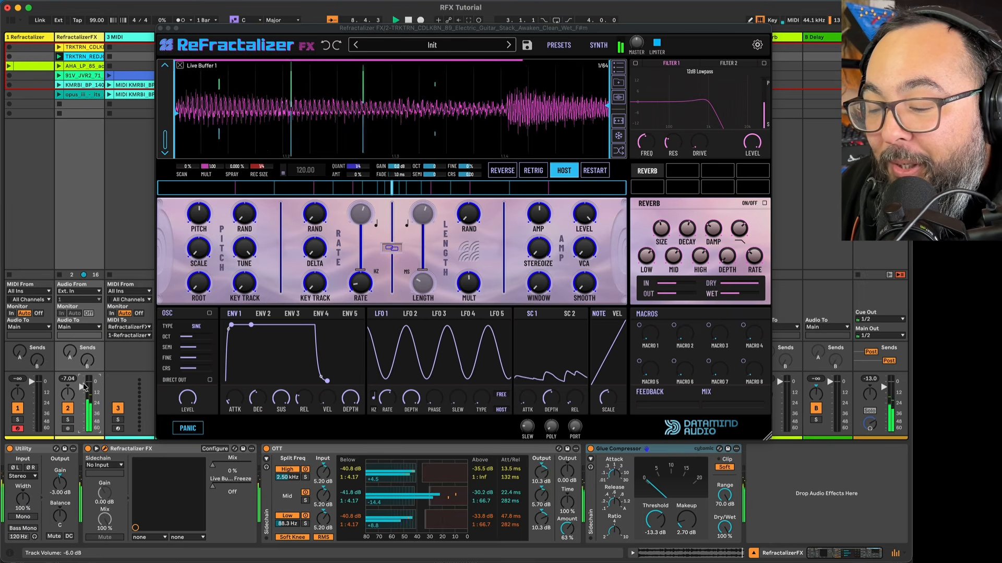
pyautogui.moveTo(726, 405); pyautogui.dragTo(716, 298)
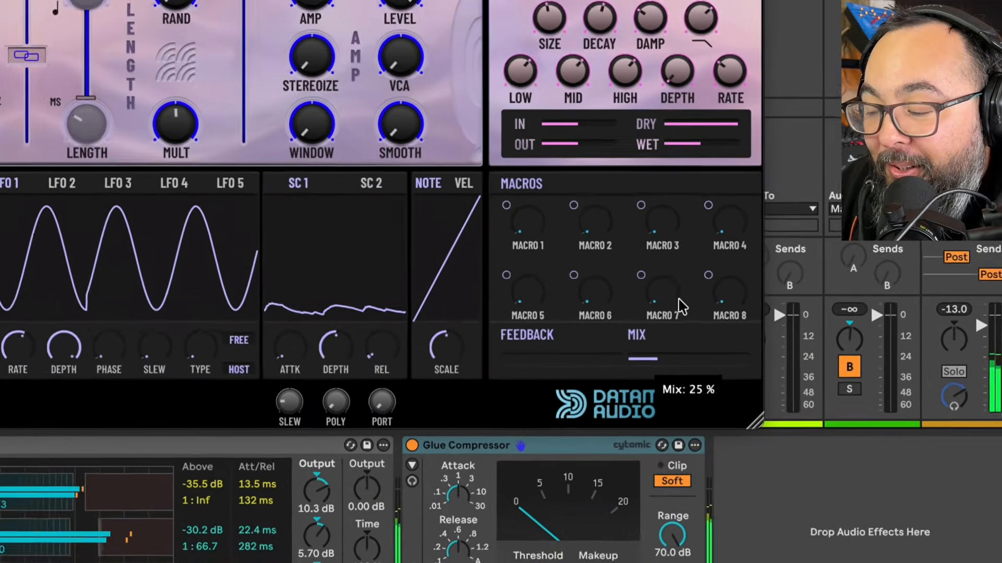
pyautogui.moveTo(624, 72); pyautogui.dragTo(633, 0)
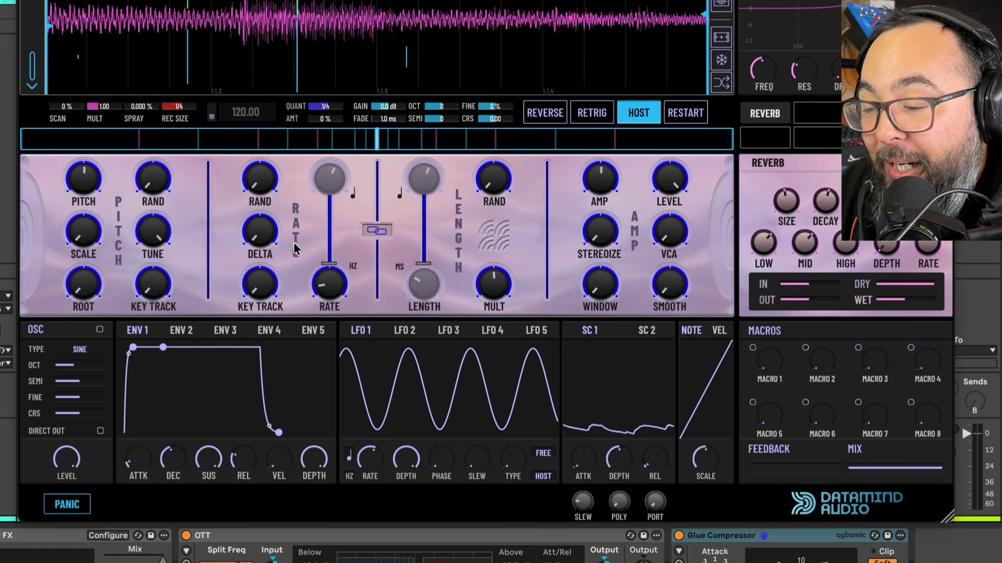
# Adjust the unsynced grain rate to 7.7 Hz and dip the RefractalizerFX track volume
pyautogui.click(335, 286)
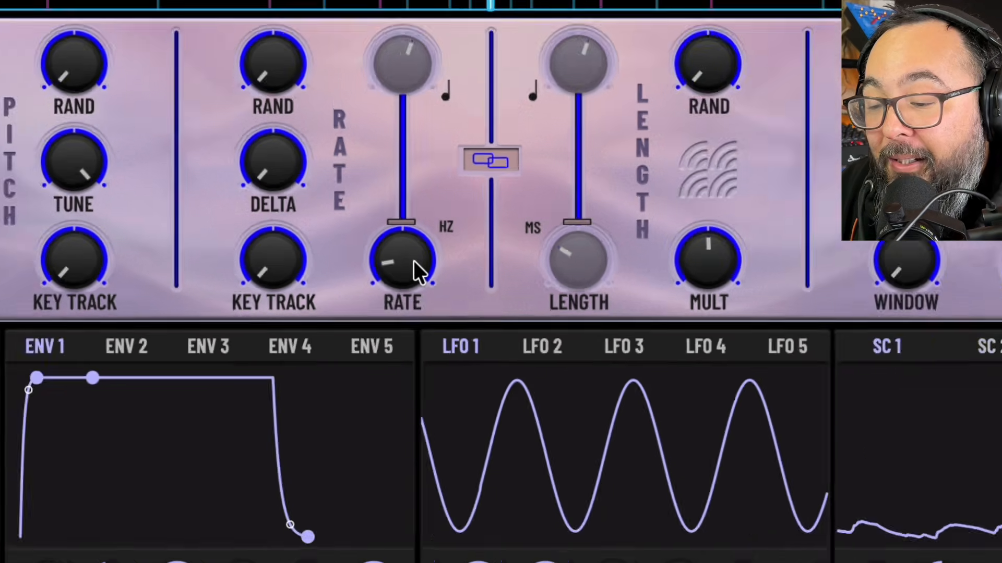
pyautogui.moveTo(481, 242); pyautogui.dragTo(483, 230)
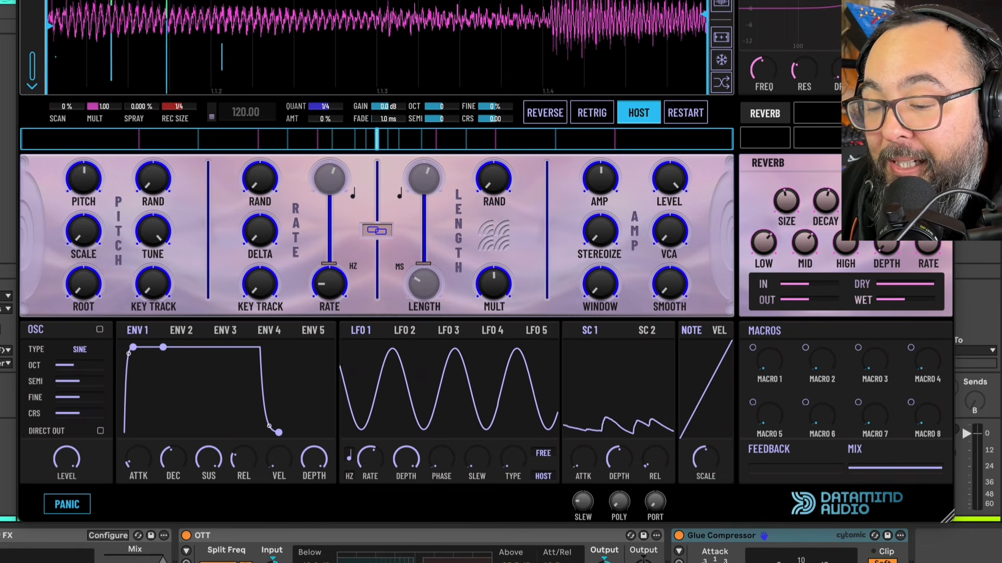
pyautogui.moveTo(327, 282)
pyautogui.mouseDown()
pyautogui.moveTo(321, 266)
pyautogui.moveTo(316, 288)
pyautogui.moveTo(344, 287)
pyautogui.mouseUp()
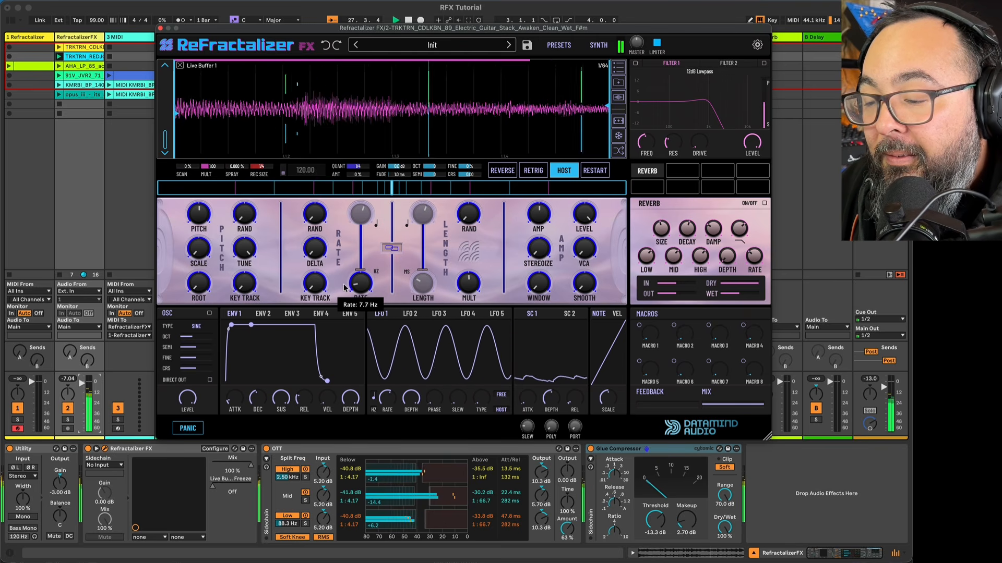
pyautogui.moveTo(82, 383); pyautogui.dragTo(82, 419)
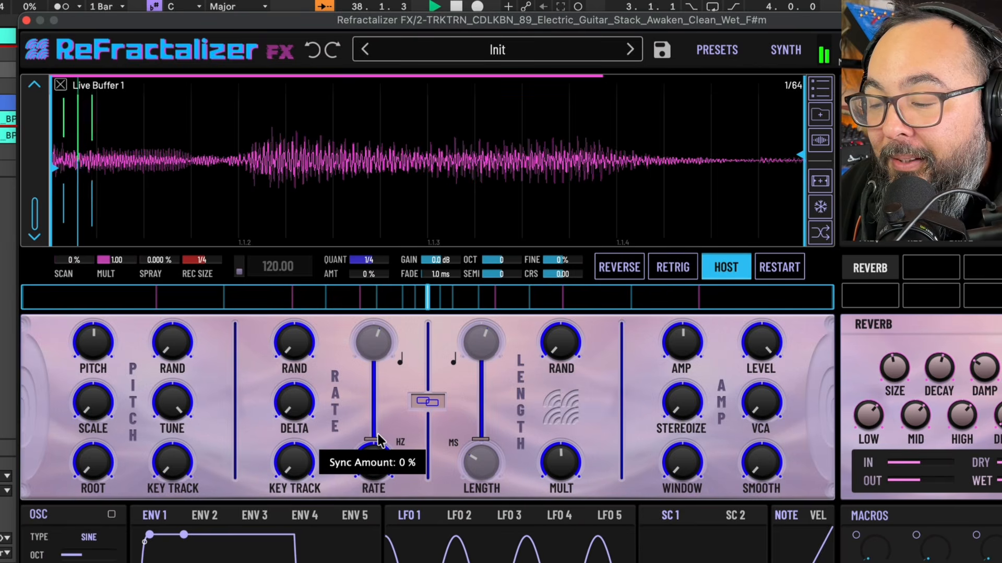
# Switch the grain rate from hertz to tempo sync and raise the synced rate
pyautogui.moveTo(372, 425); pyautogui.dragTo(410, 198)
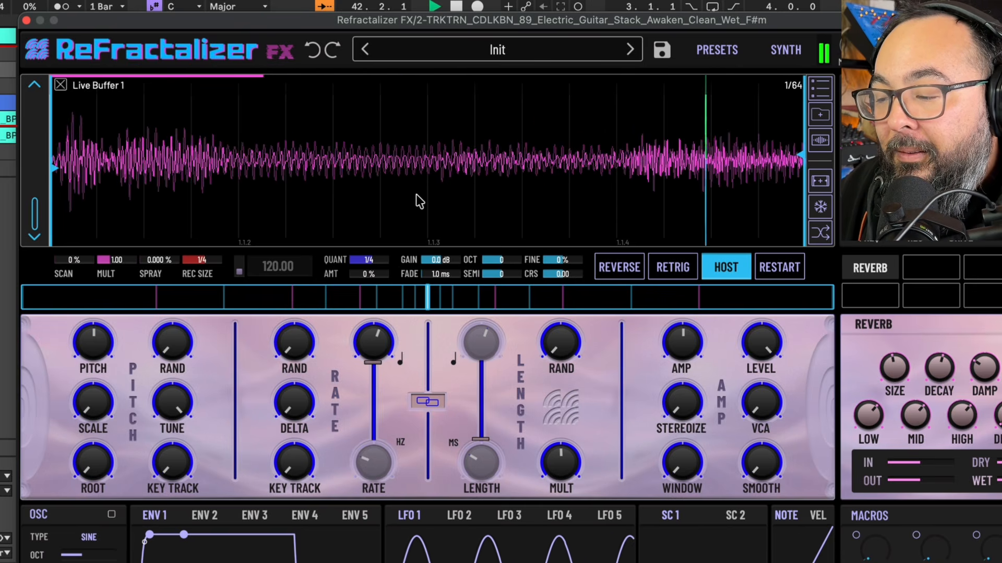
pyautogui.moveTo(374, 342); pyautogui.dragTo(369, 295)
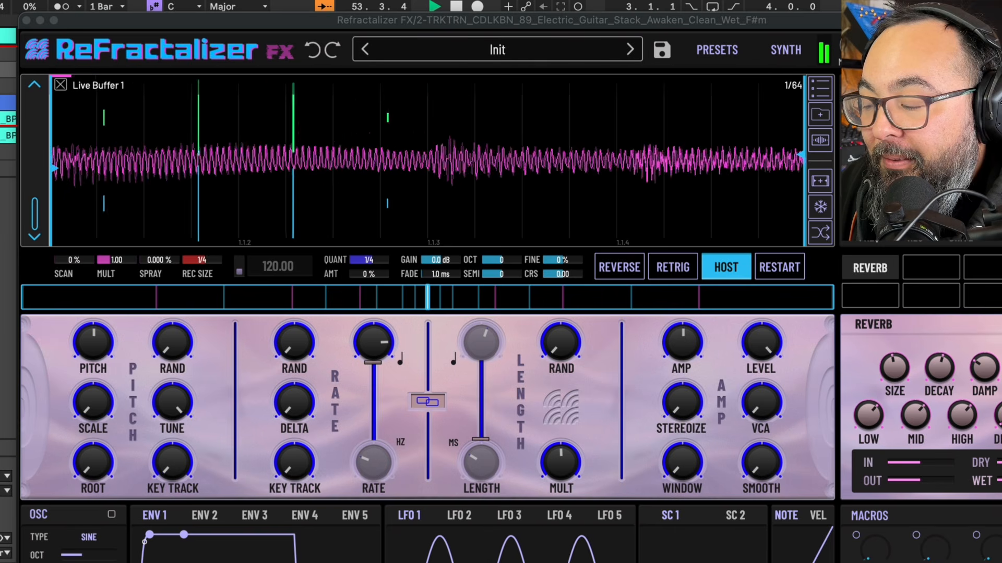
# Raise the grain Window and Smooth amounts, and turn the synced grain rate down slightly
pyautogui.moveTo(692, 469); pyautogui.dragTo(677, 321)
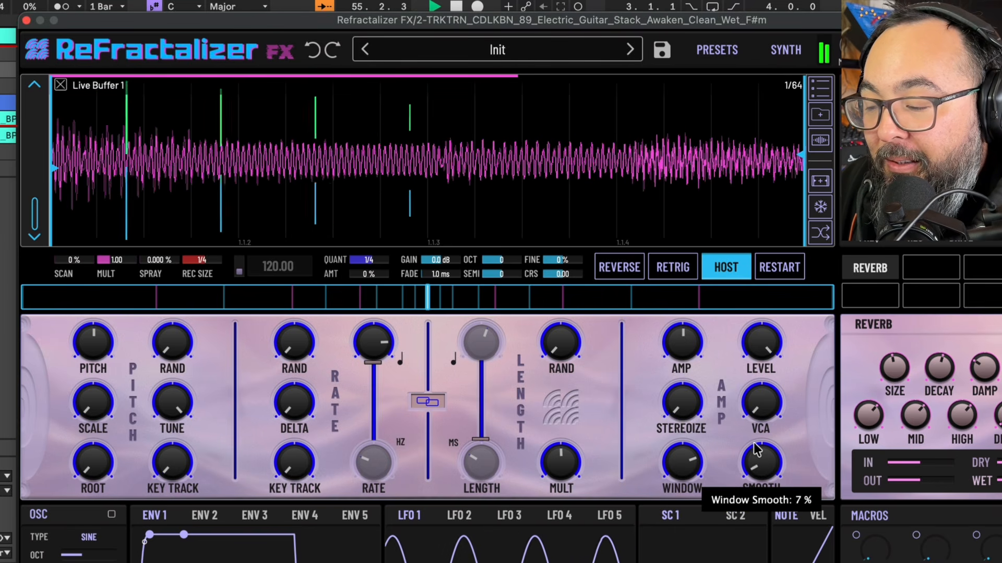
pyautogui.moveTo(754, 443); pyautogui.dragTo(749, 445)
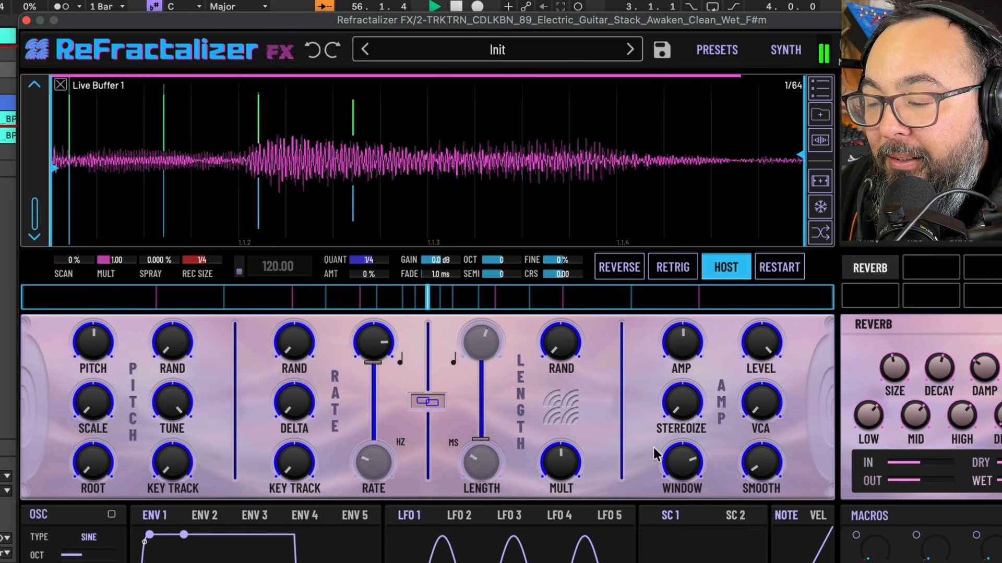
pyautogui.moveTo(364, 348); pyautogui.dragTo(364, 367)
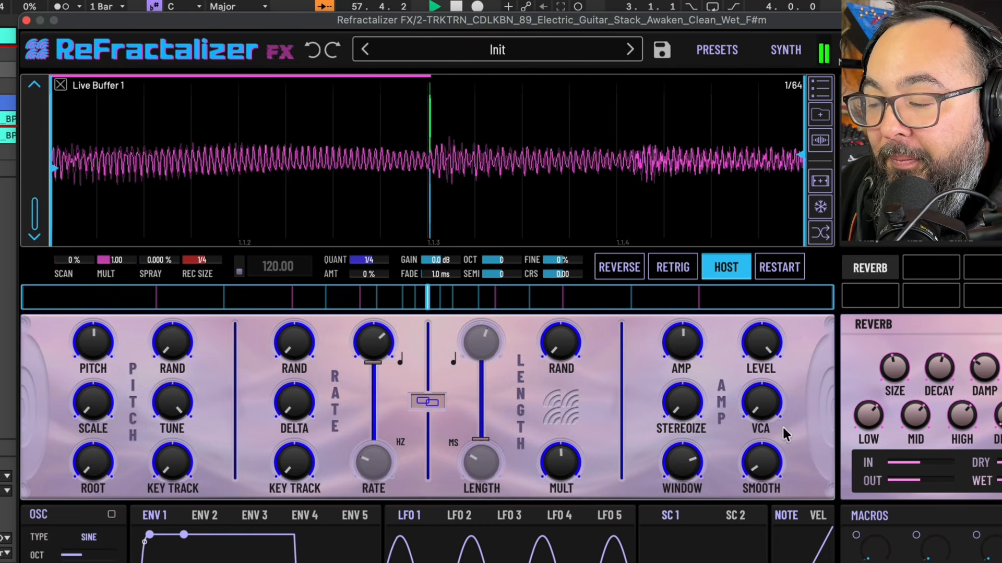
# Increase the live buffer's recording size to 1.0
pyautogui.moveTo(202, 261)
pyautogui.moveTo(202, 261); pyautogui.dragTo(201, 228)
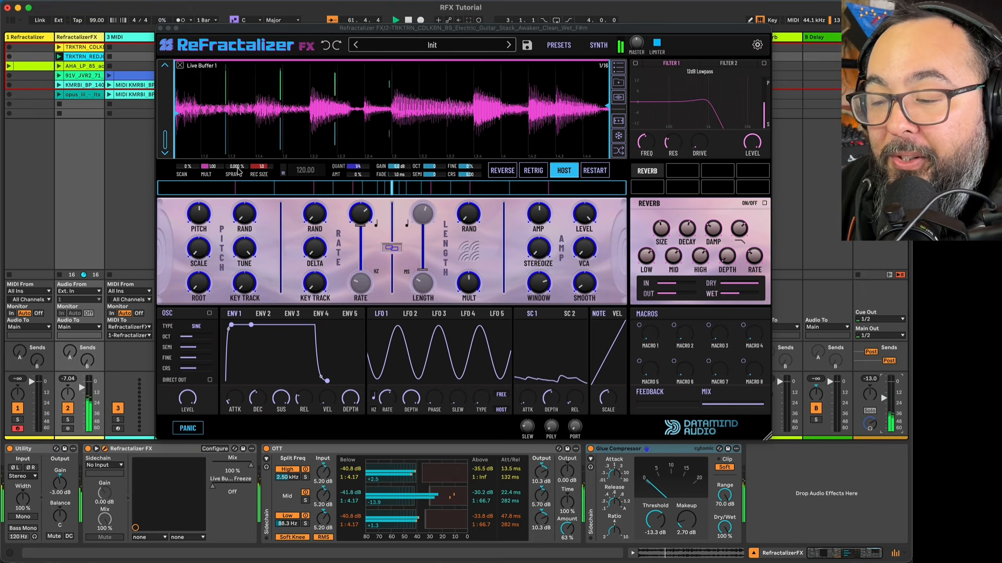
pyautogui.click(364, 217)
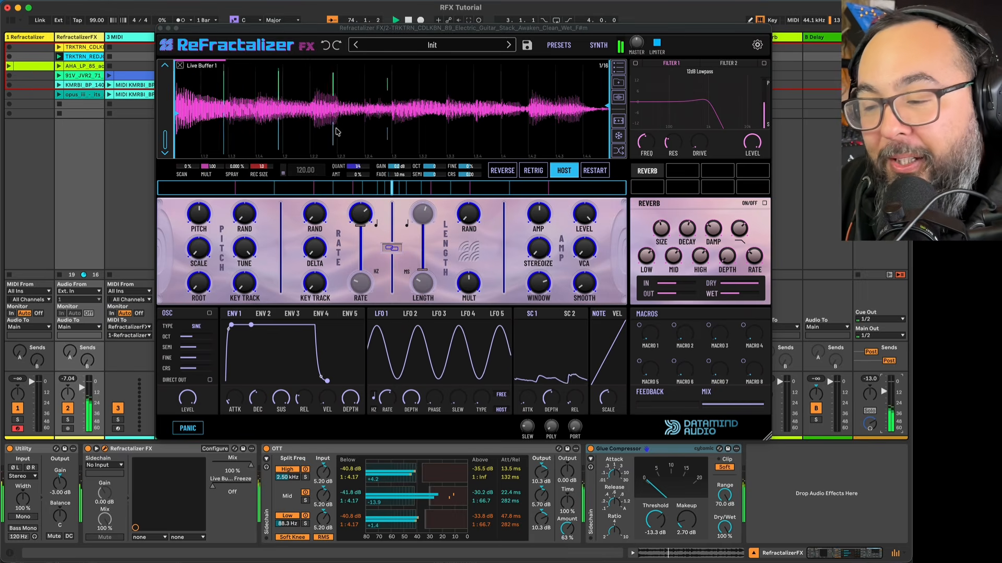
# Set the synced grain rate to 1/32 and sweep the scan position through the buffer back to 0%
pyautogui.click(280, 111)
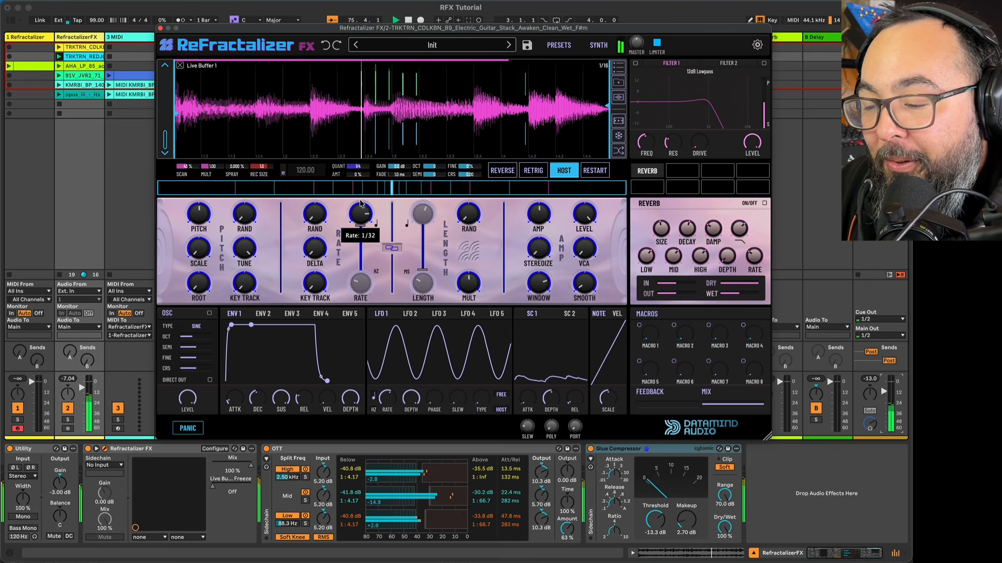
pyautogui.moveTo(387, 116); pyautogui.dragTo(166, 149)
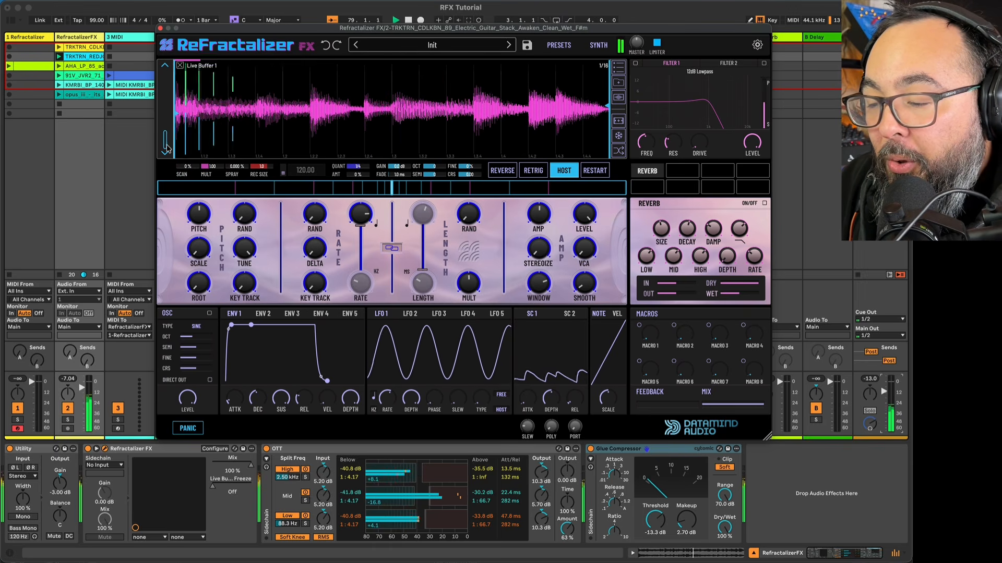
# Sweep the buffer's playback speed forward, and bring it to a slow reverse speed
pyautogui.moveTo(402, 191); pyautogui.dragTo(534, 192)
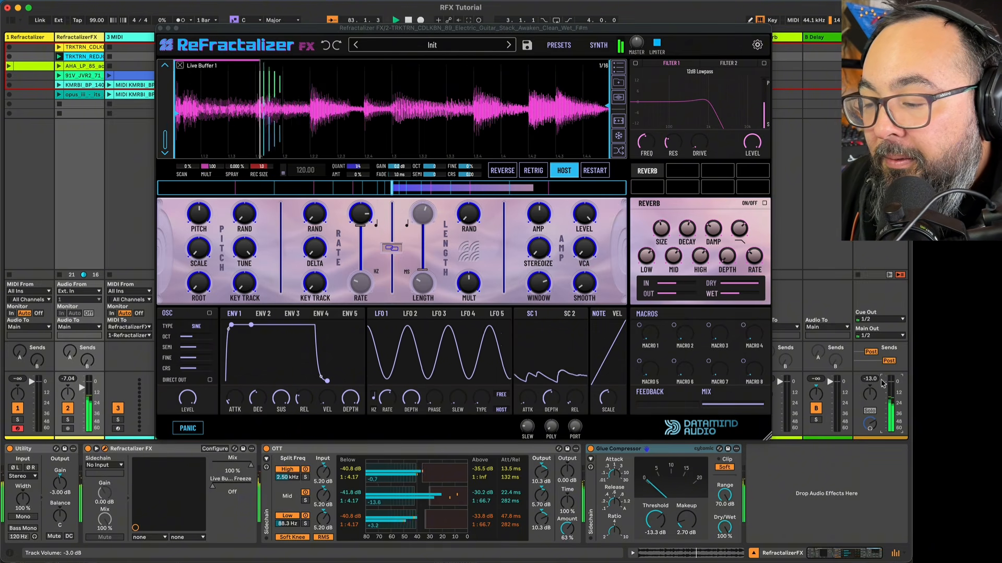
pyautogui.moveTo(533, 192); pyautogui.dragTo(379, 237)
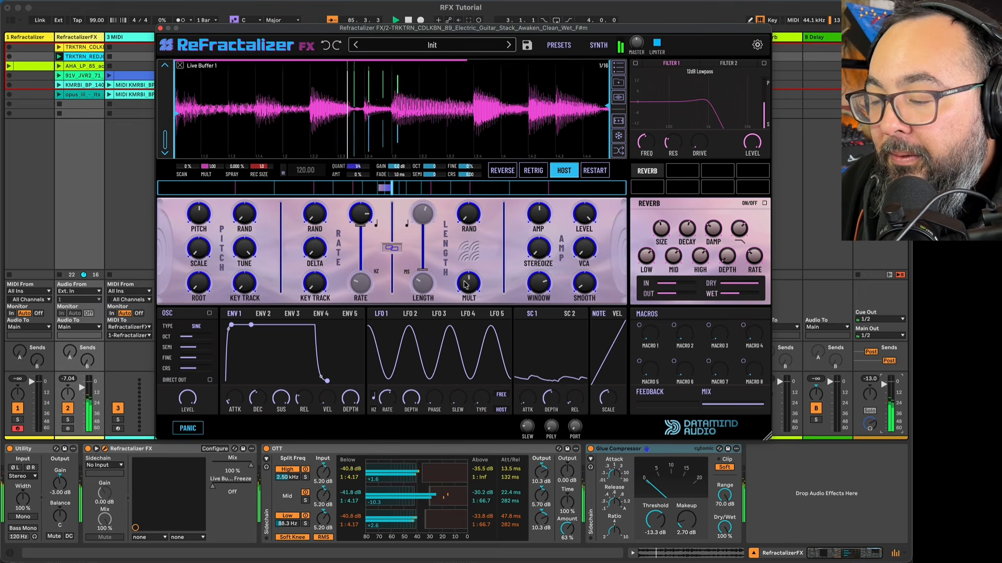
# Lower the grain length multiplier to 0.10 and modulate it with LFO 1 at a slower rate and reduced depth
pyautogui.moveTo(472, 295); pyautogui.dragTo(470, 304)
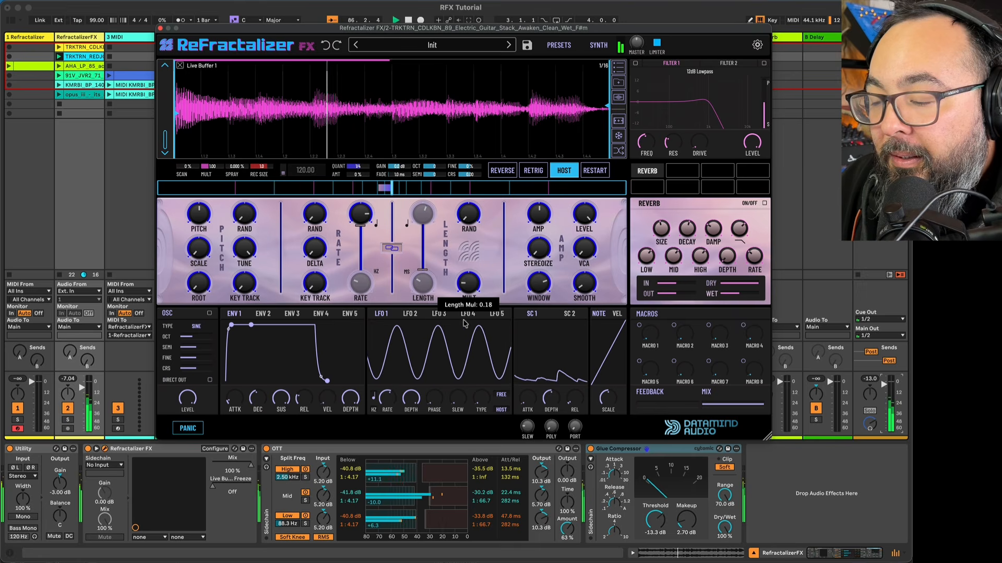
pyautogui.moveTo(454, 355); pyautogui.dragTo(454, 354)
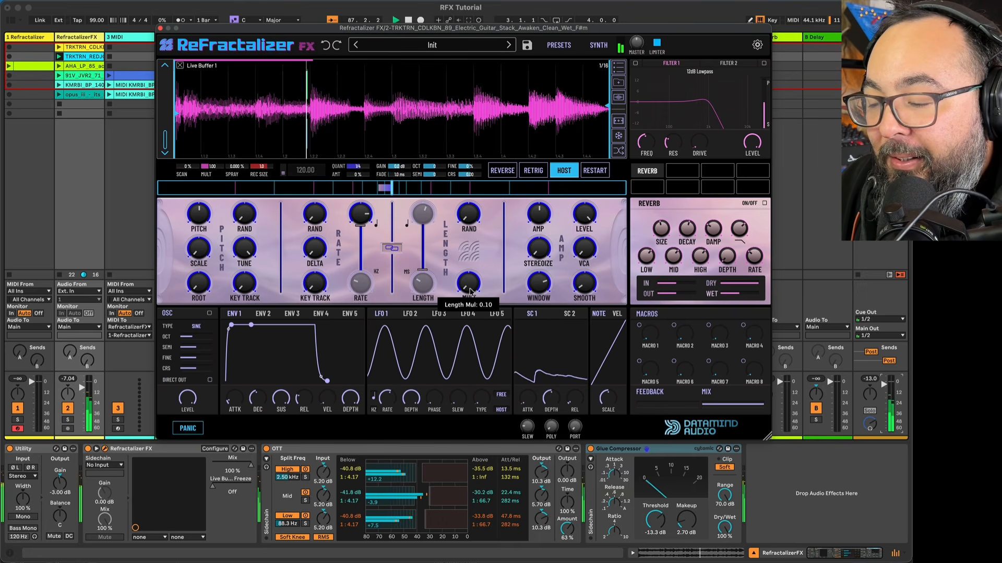
pyautogui.moveTo(460, 267)
pyautogui.mouseDown()
pyautogui.moveTo(455, 252)
pyautogui.moveTo(447, 271)
pyautogui.mouseUp()
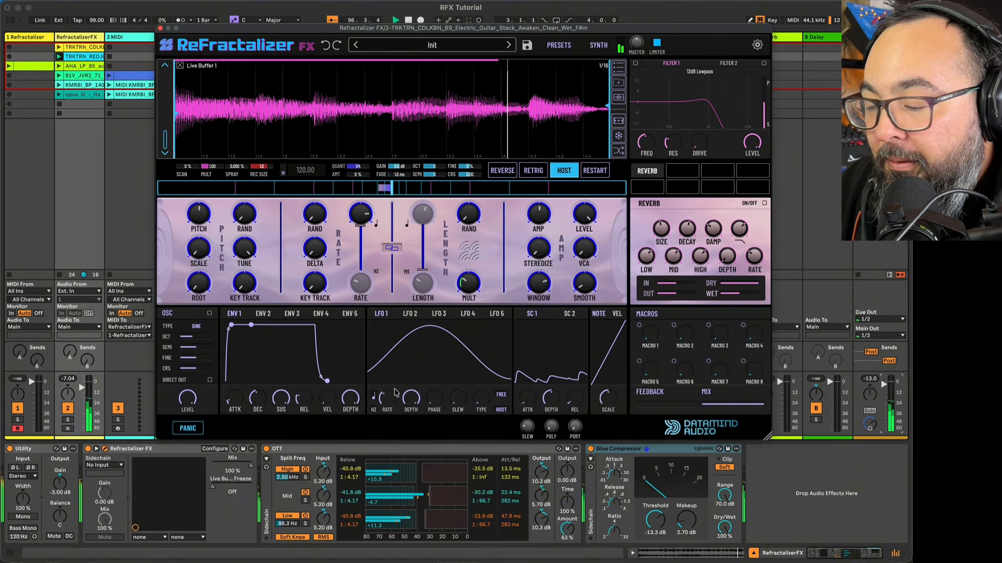
pyautogui.moveTo(412, 399); pyautogui.dragTo(396, 448)
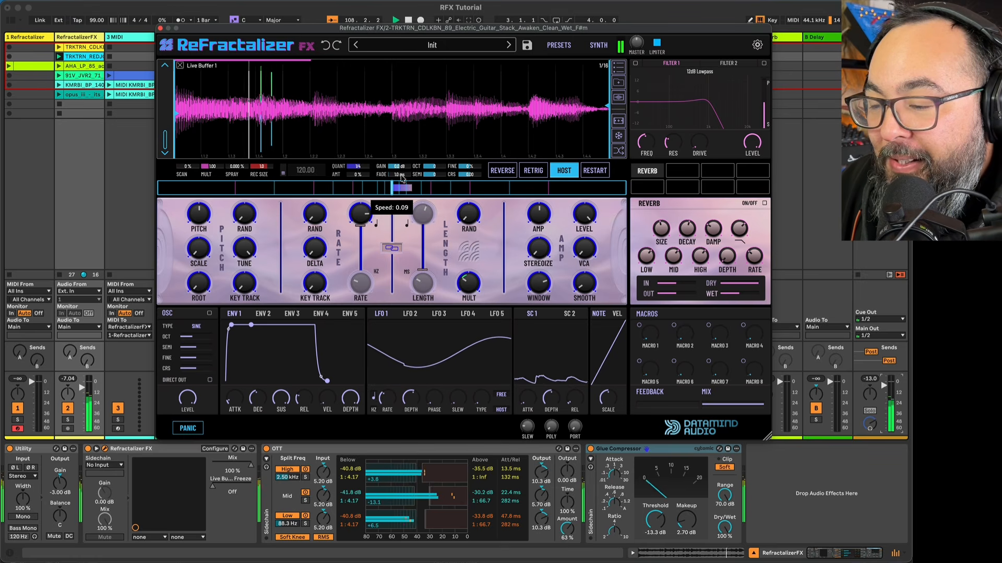
# With playback speed reset to zero, quantize scanning to 1/16 at a 100% amount and move the scan position to 72%
pyautogui.click(394, 187)
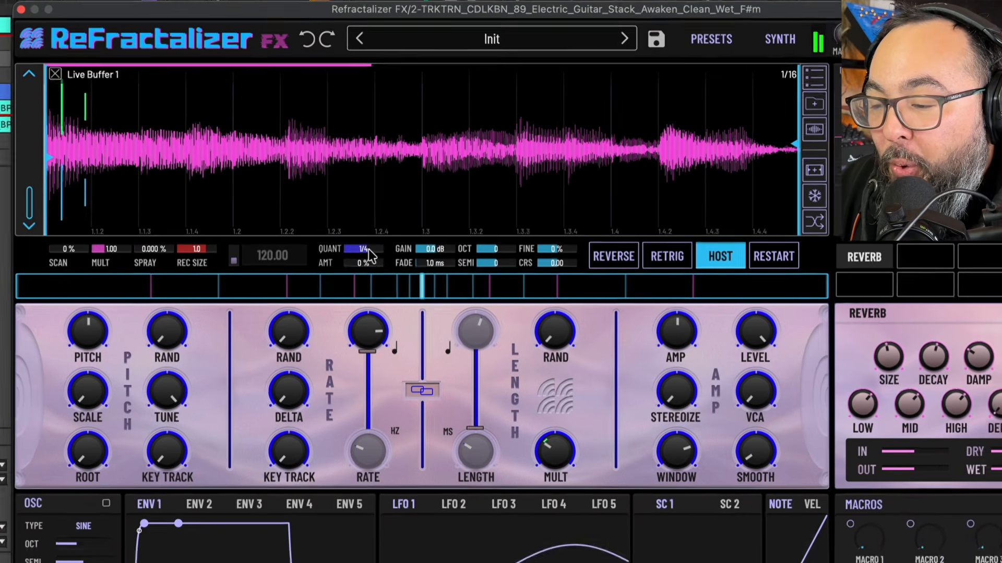
pyautogui.moveTo(360, 175)
pyautogui.moveTo(387, 179); pyautogui.dragTo(437, 47)
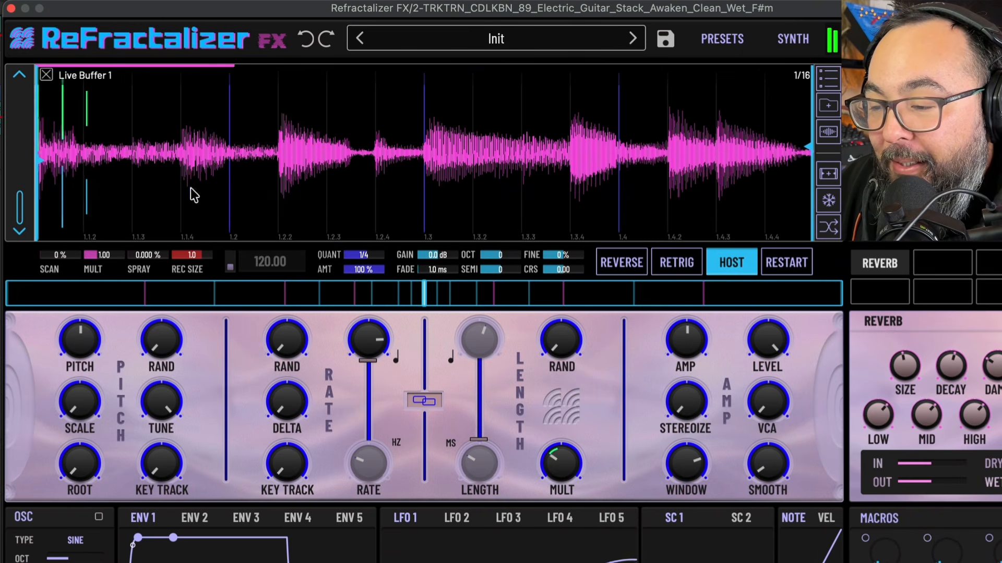
pyautogui.moveTo(378, 259); pyautogui.dragTo(376, 226)
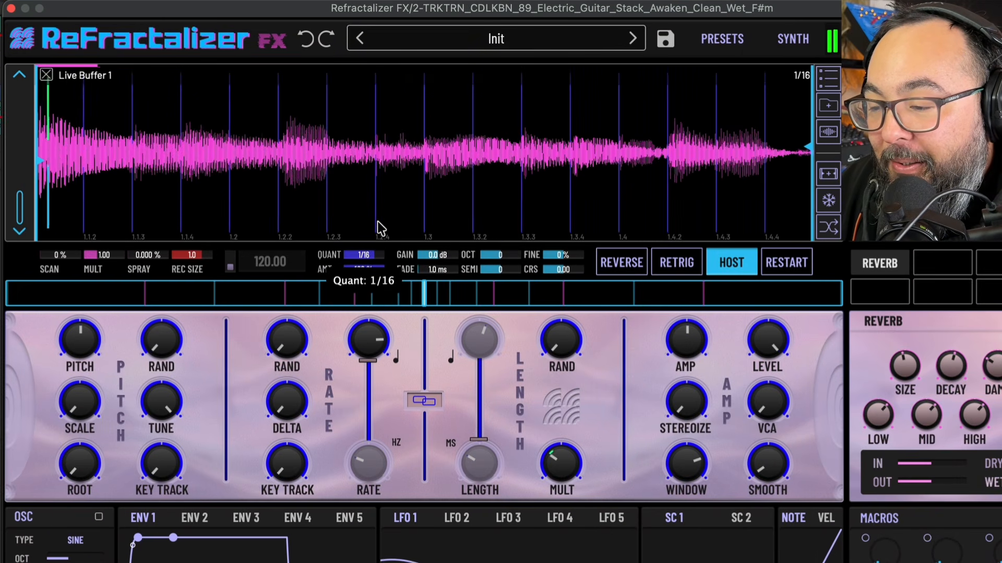
pyautogui.moveTo(222, 162); pyautogui.dragTo(597, 141)
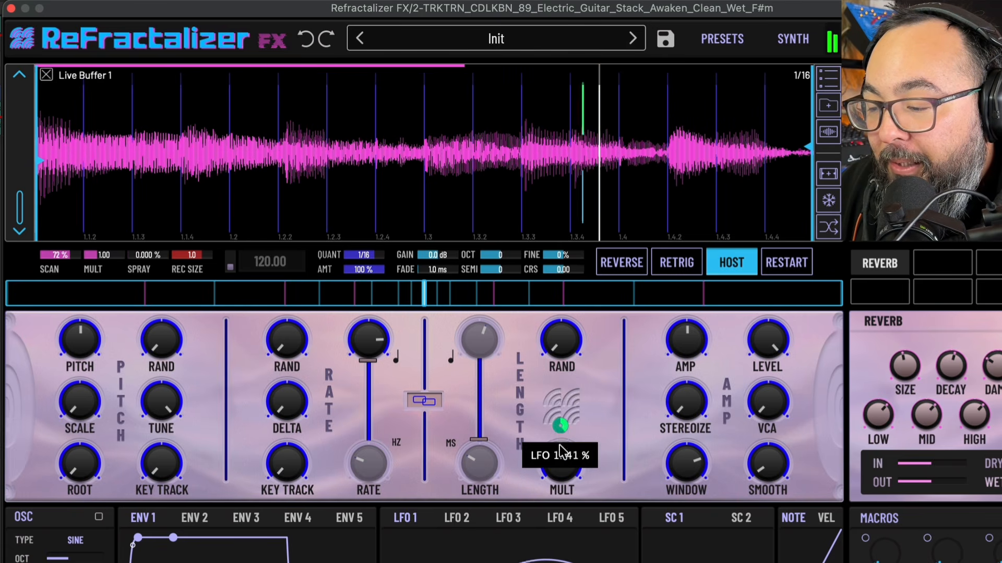
# Move the scan position to 29%, then adjust the synced grain rate, length multiplier and Stereoize amount
pyautogui.moveTo(376, 156); pyautogui.dragTo(259, 198)
pyautogui.moveTo(367, 342); pyautogui.dragTo(362, 349)
pyautogui.moveTo(560, 460); pyautogui.dragTo(562, 473)
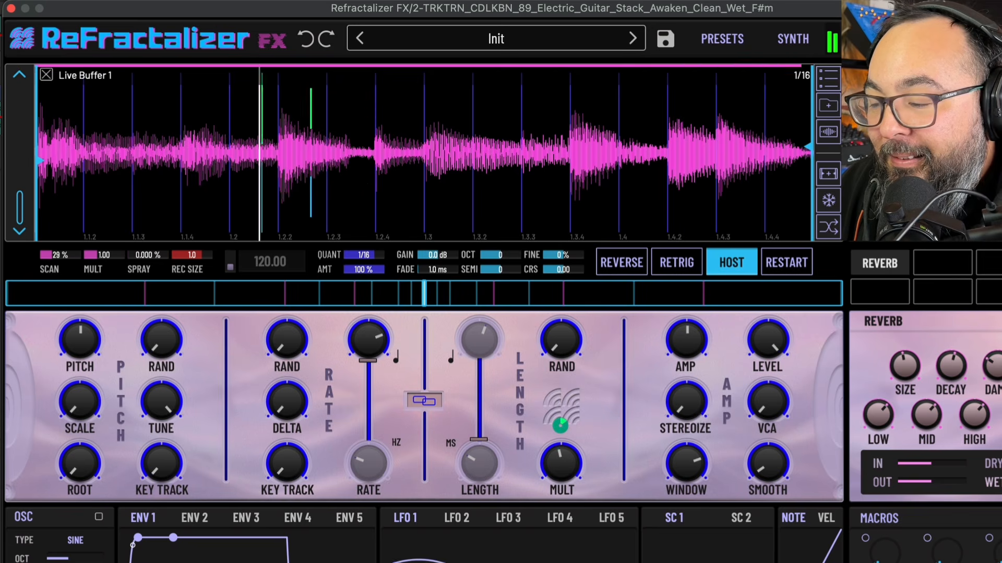
pyautogui.moveTo(698, 405); pyautogui.dragTo(698, 403)
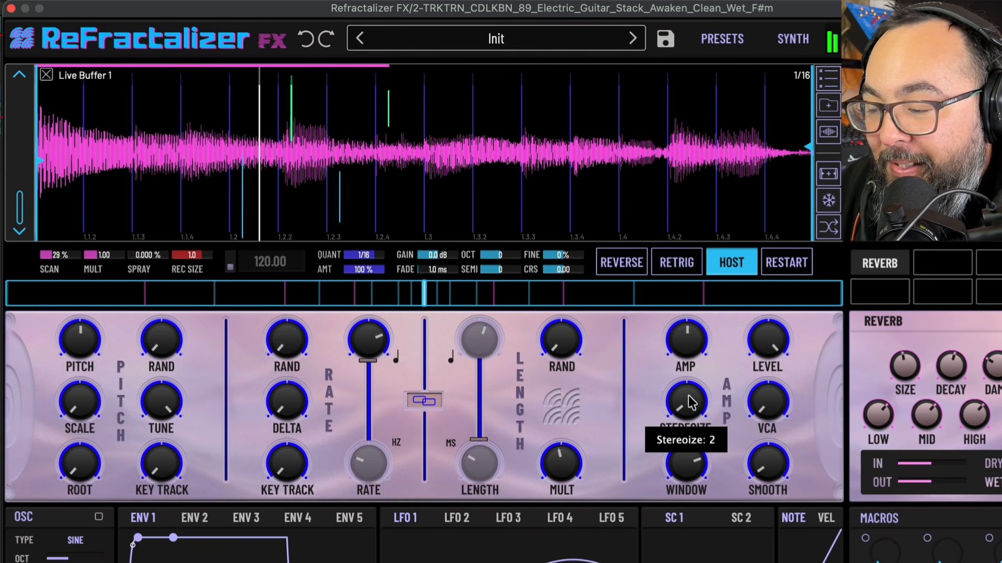
pyautogui.moveTo(688, 397); pyautogui.dragTo(688, 396)
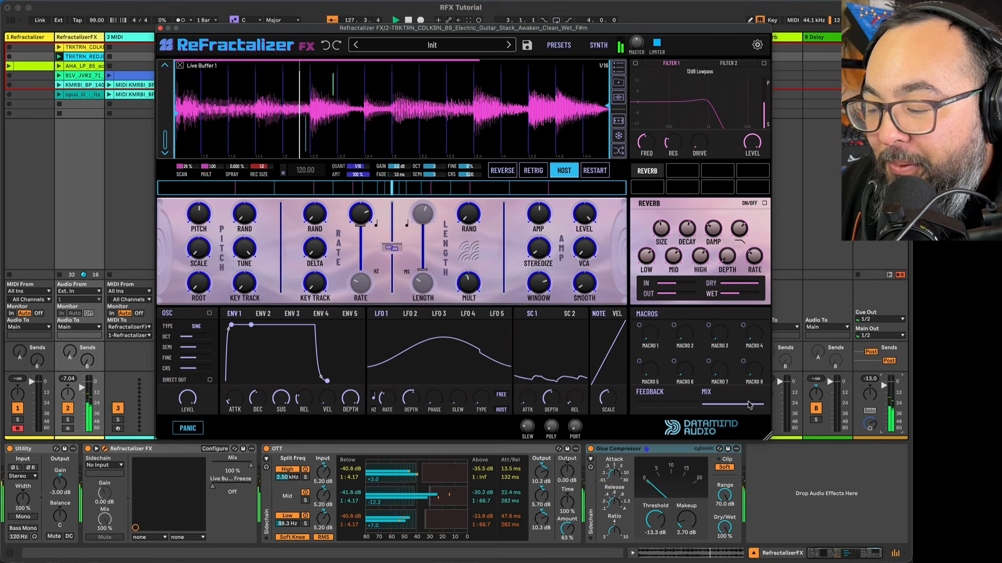
# Blend in the dry signal with a 42% mix, shift the scan position through the buffer, and return the mix to 100%
pyautogui.moveTo(749, 405); pyautogui.dragTo(718, 443)
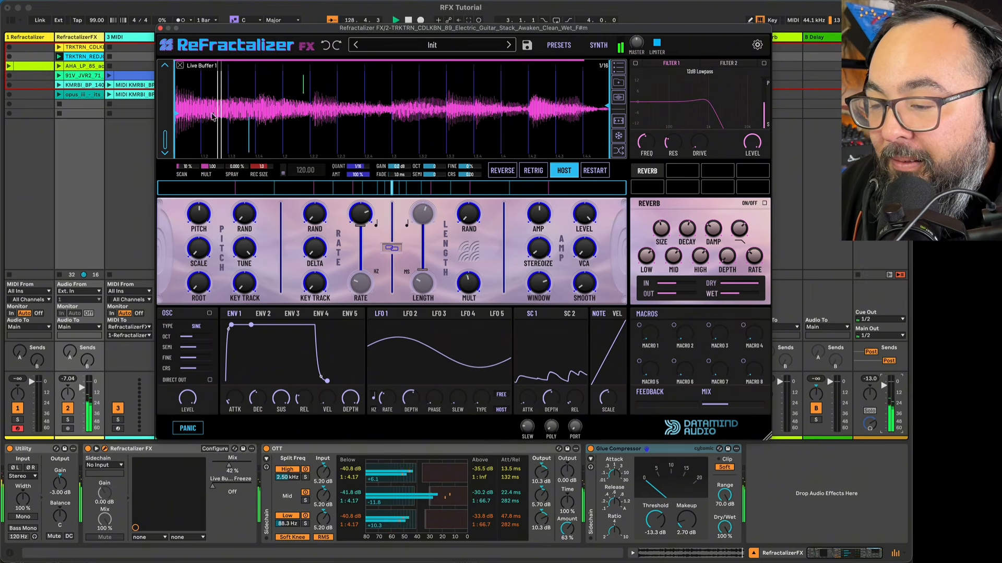
pyautogui.click(568, 114)
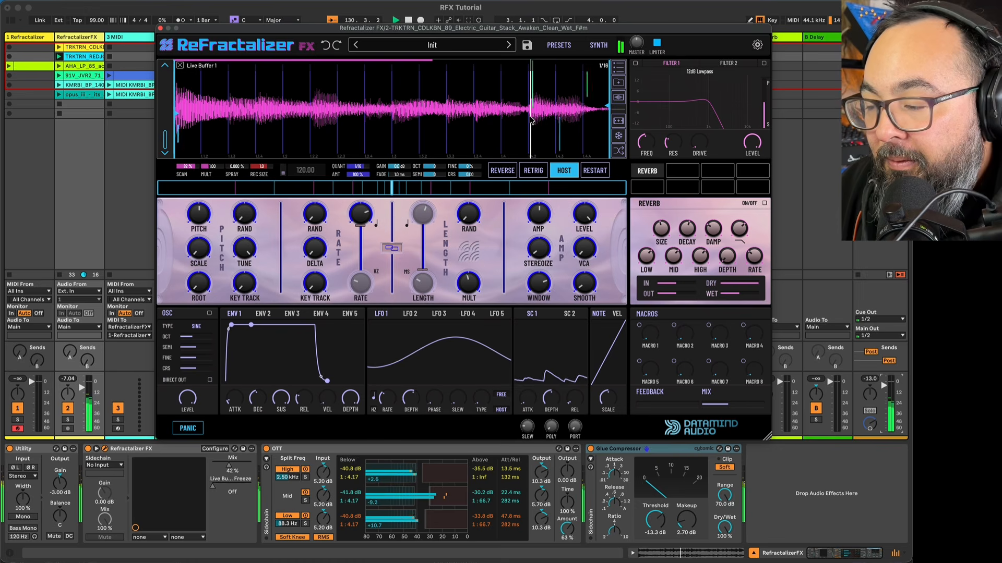
pyautogui.moveTo(722, 412); pyautogui.dragTo(738, 397)
pyautogui.moveTo(739, 393); pyautogui.dragTo(740, 390)
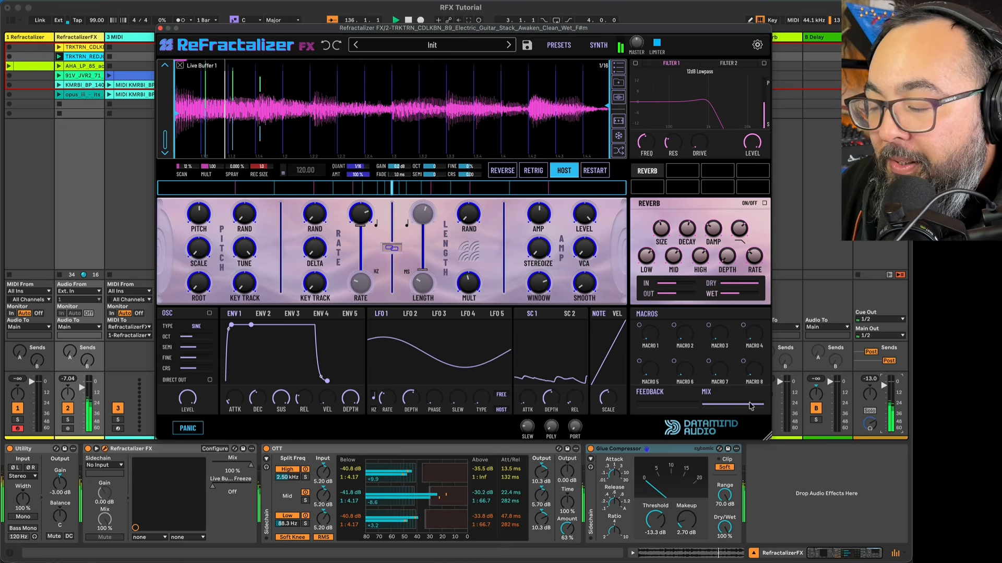
# Turn the main track's volume down to about -32 dB
pyautogui.moveTo(884, 385); pyautogui.dragTo(884, 407)
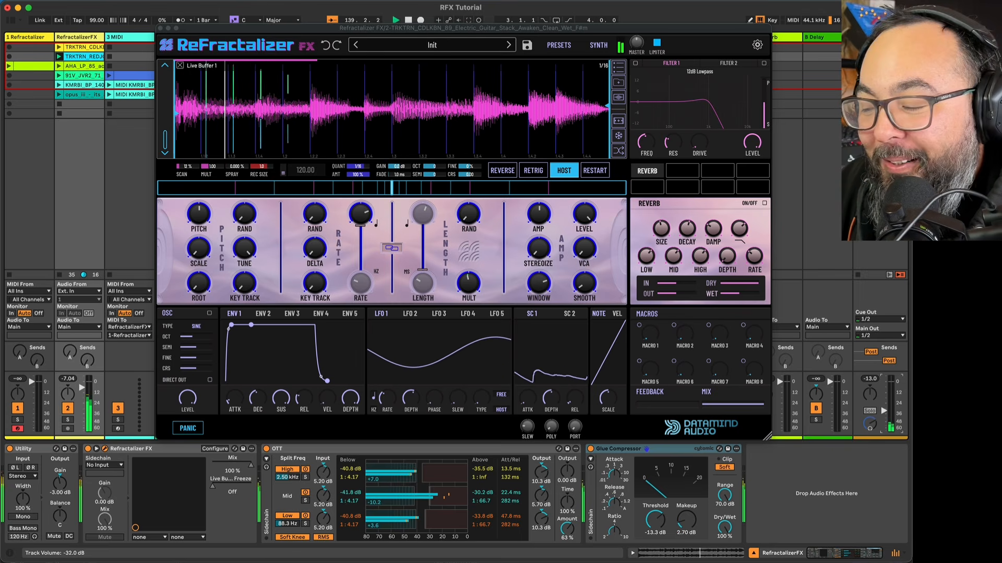
pyautogui.moveTo(884, 406); pyautogui.dragTo(883, 411)
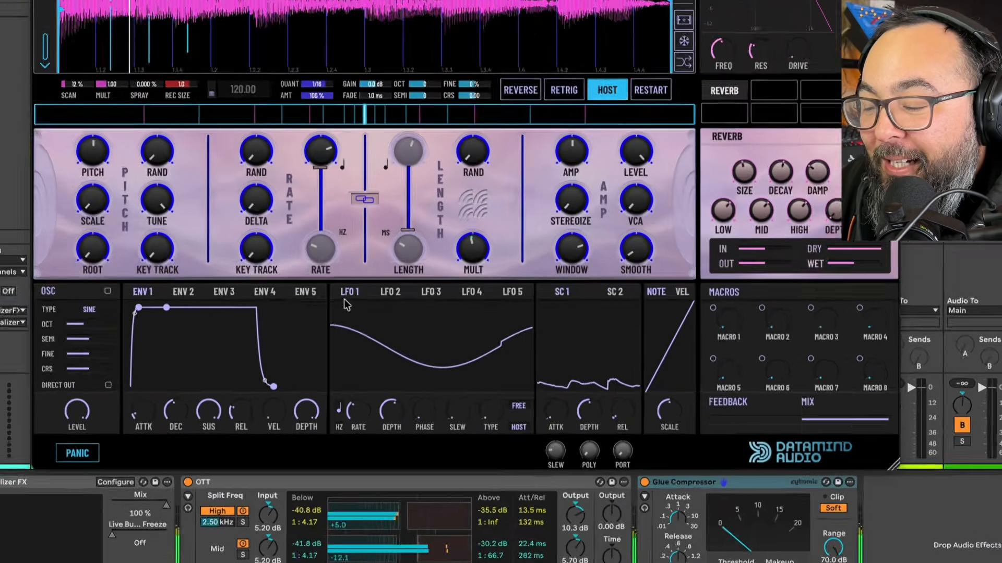
# Set LFO 2 to the stepped random type at a faster synced rate and modulate the scan position with it at high depth
pyautogui.click(410, 313)
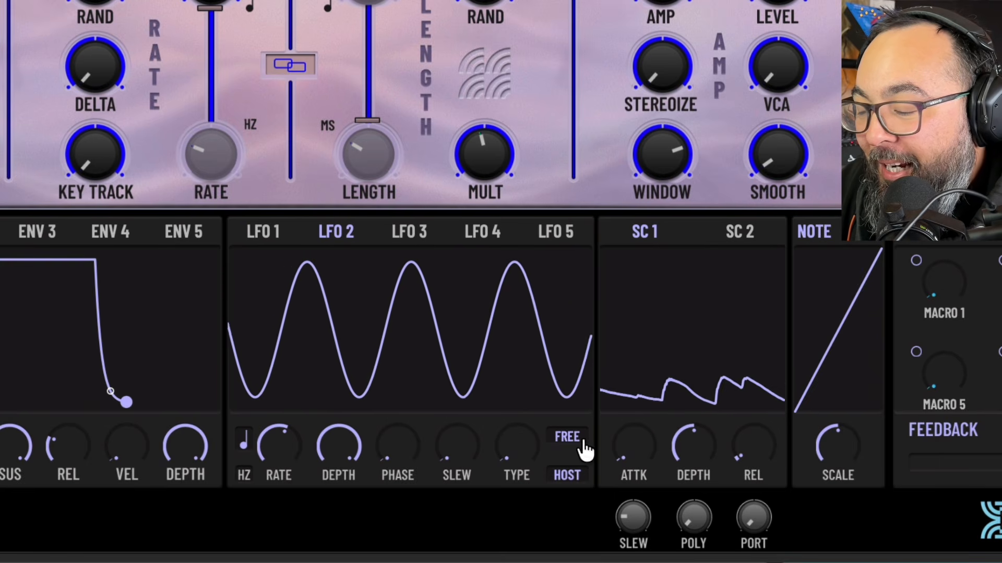
pyautogui.moveTo(512, 455); pyautogui.dragTo(472, 91)
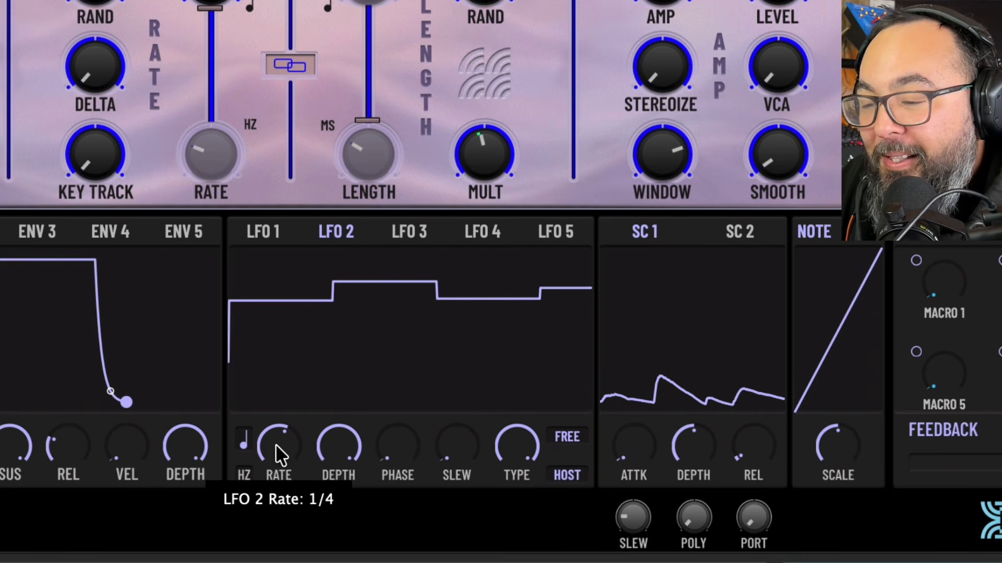
pyautogui.moveTo(275, 443); pyautogui.dragTo(268, 409)
pyautogui.moveTo(330, 228); pyautogui.dragTo(53, 130)
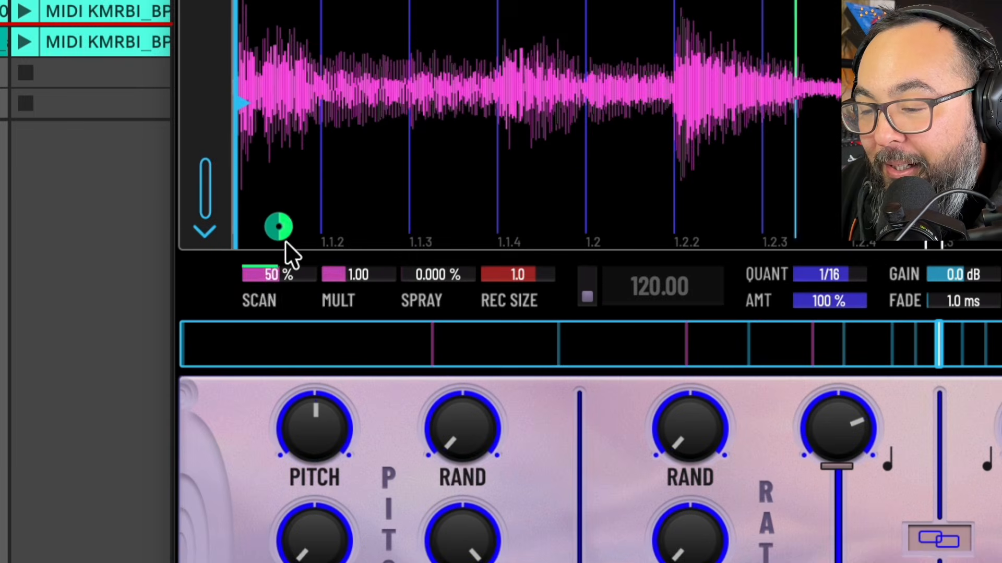
pyautogui.moveTo(285, 240); pyautogui.dragTo(251, 107)
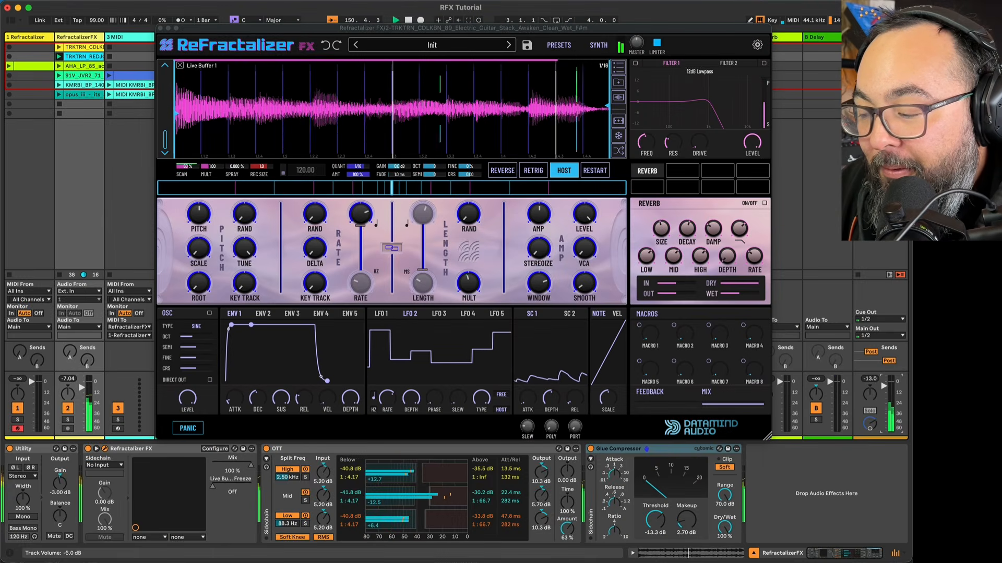
# Adjust the synced grain rate and lower the grain length multiplier below 1.85
pyautogui.moveTo(469, 285); pyautogui.dragTo(468, 288)
pyautogui.moveTo(363, 212); pyautogui.dragTo(362, 207)
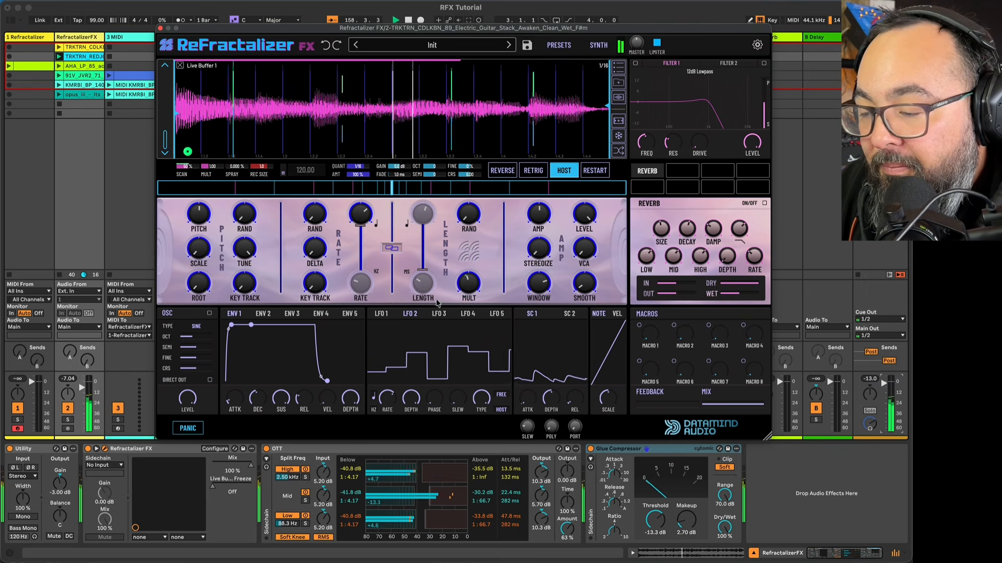
pyautogui.moveTo(471, 291); pyautogui.dragTo(472, 295)
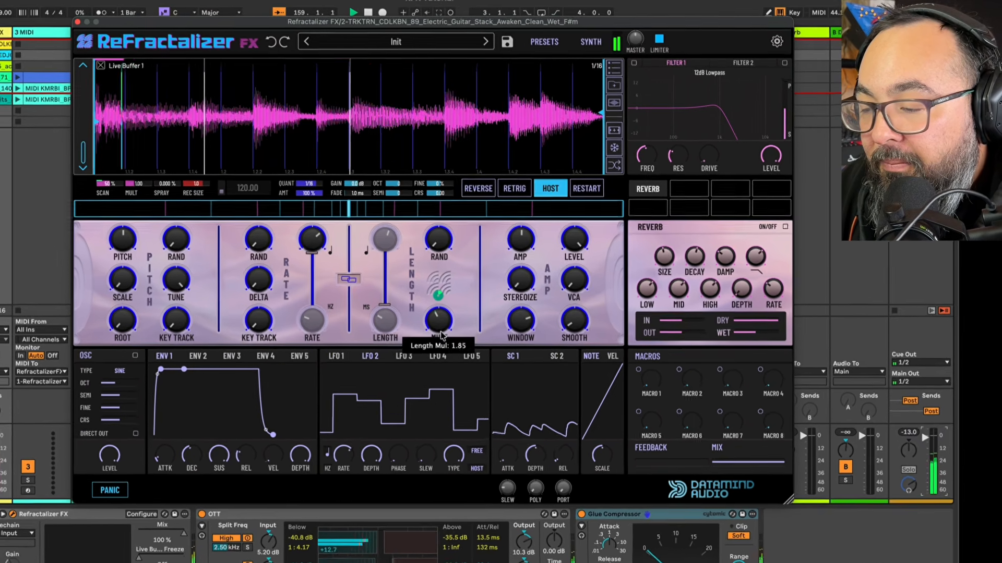
pyautogui.moveTo(441, 335); pyautogui.dragTo(421, 363)
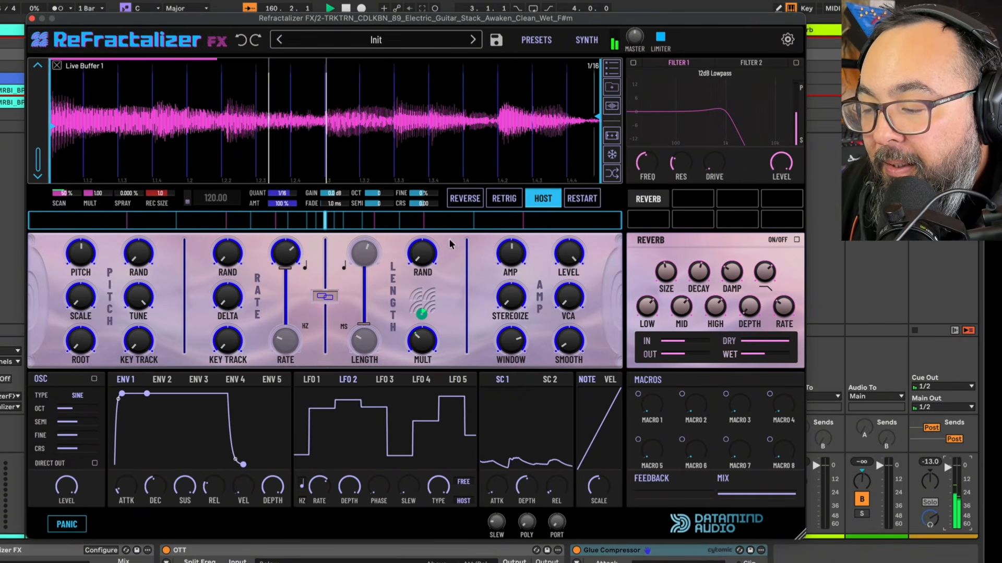
# Raise the grain length randomization to a high amount and bring the length multiplier up to about 0.75
pyautogui.moveTo(423, 254); pyautogui.dragTo(423, 235)
pyautogui.moveTo(423, 343); pyautogui.dragTo(421, 366)
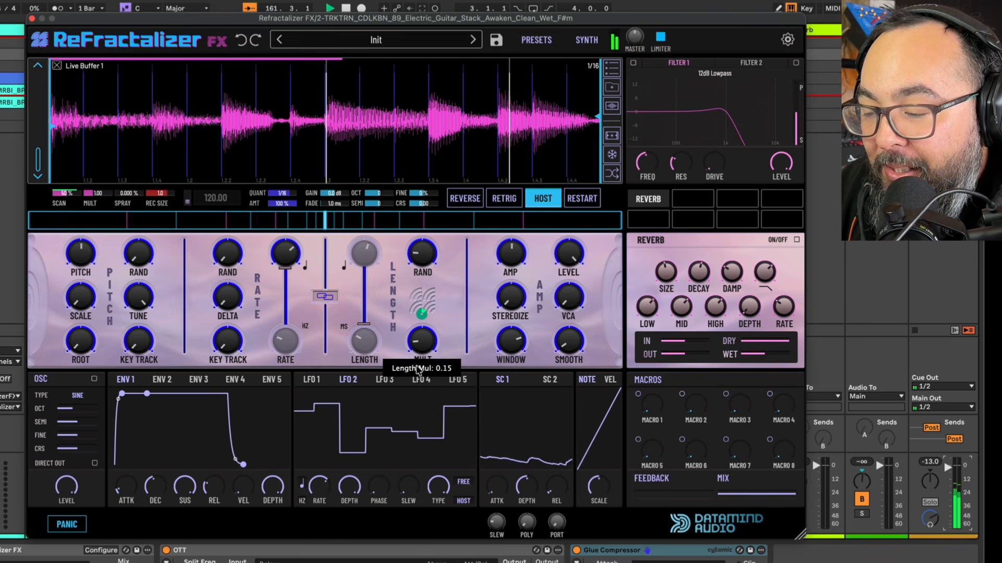
pyautogui.moveTo(422, 258); pyautogui.dragTo(422, 254)
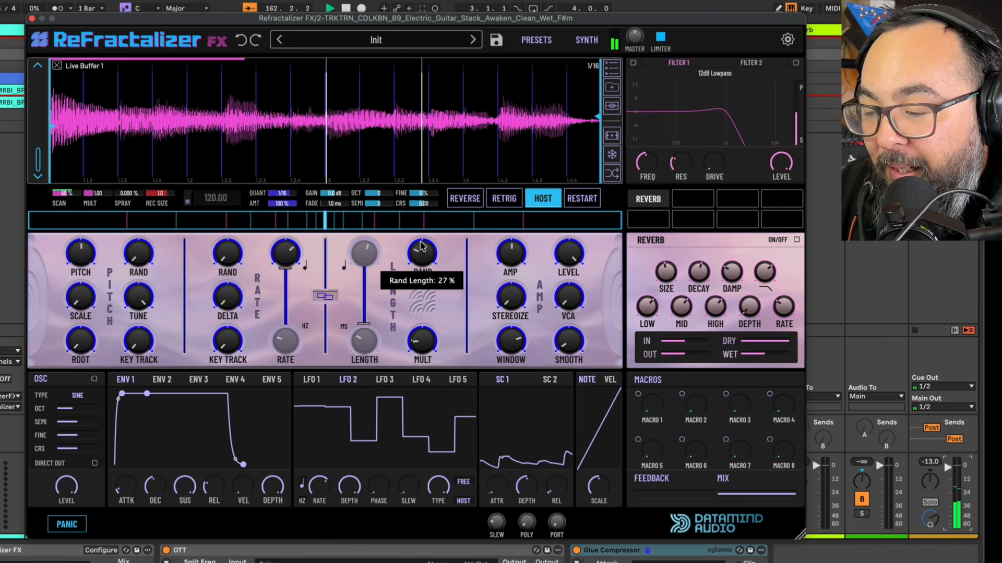
pyautogui.moveTo(421, 216); pyautogui.dragTo(417, 191)
pyautogui.click(415, 349)
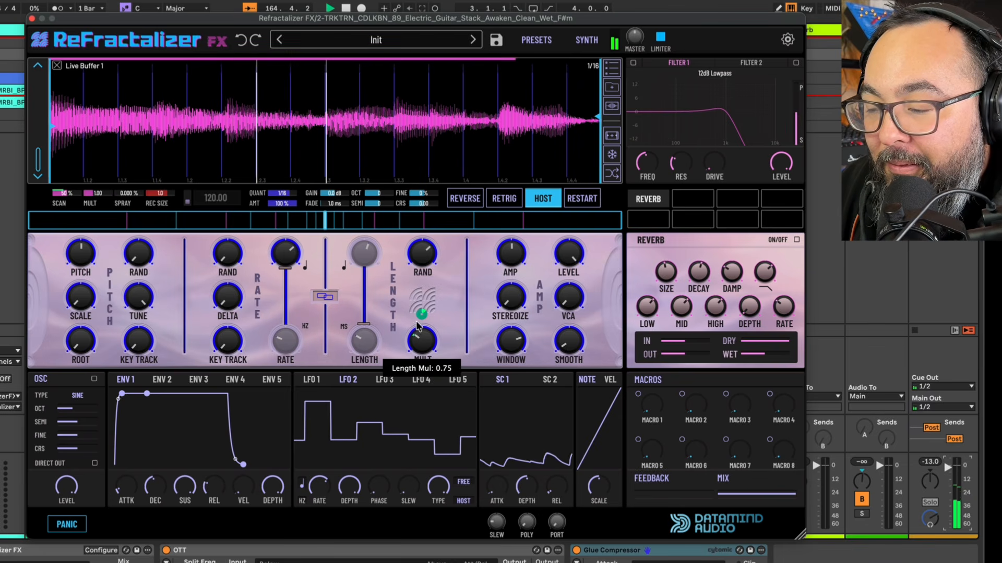
pyautogui.moveTo(417, 326); pyautogui.dragTo(417, 319)
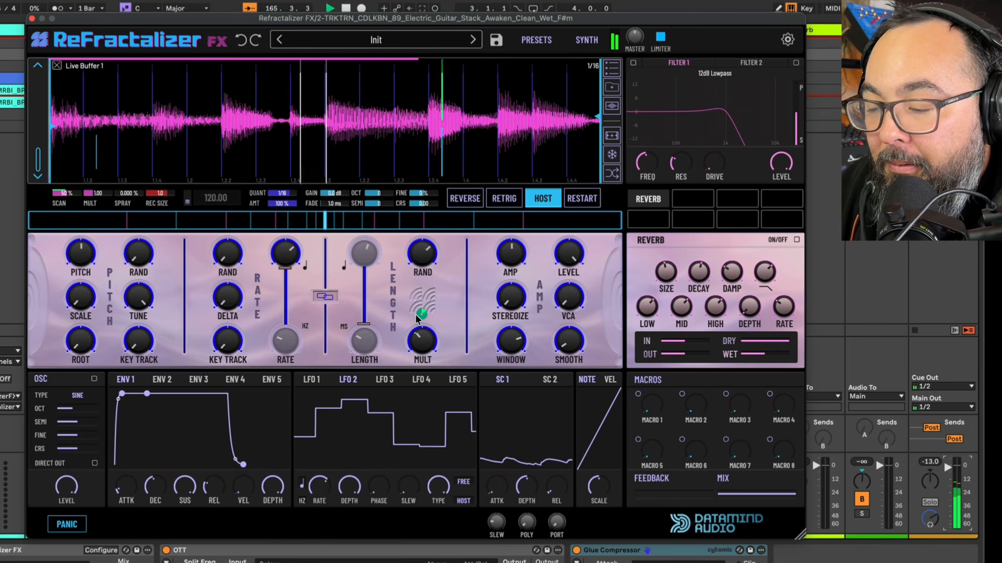
pyautogui.moveTo(430, 271); pyautogui.dragTo(426, 248)
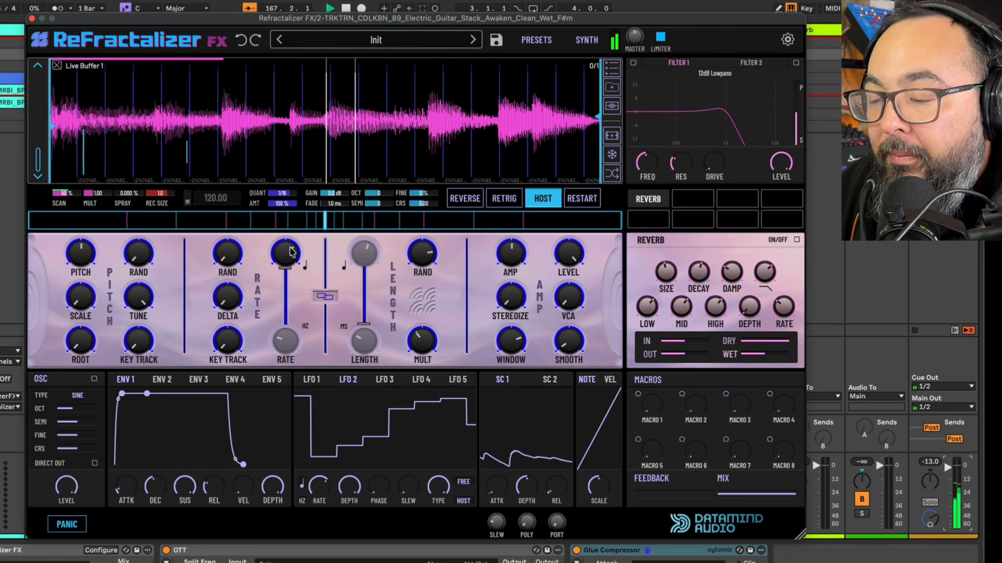
# Try different synced grain rates and speed up LFO 2's rate
pyautogui.moveTo(290, 248); pyautogui.dragTo(290, 241)
pyautogui.moveTo(290, 249); pyautogui.dragTo(286, 255)
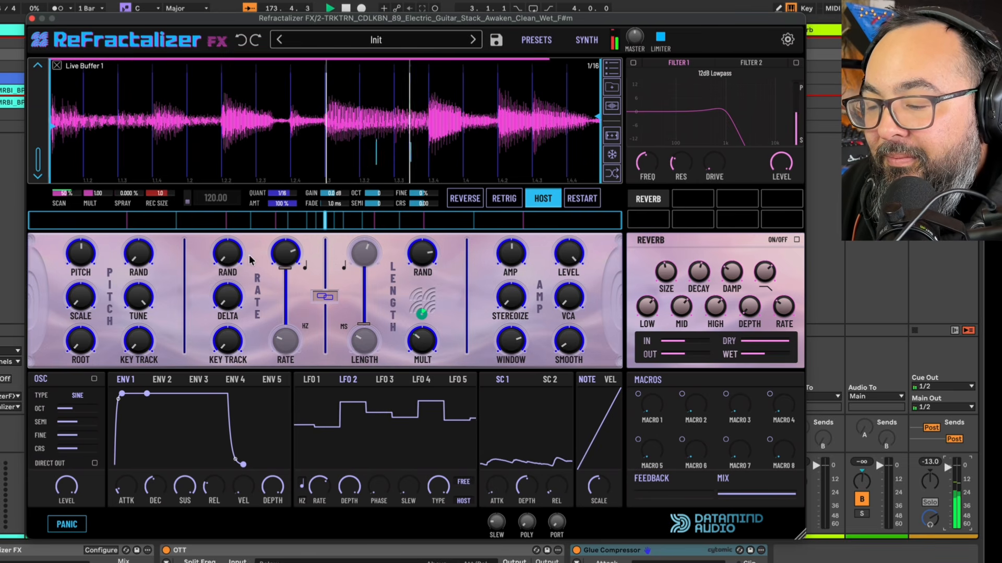
pyautogui.moveTo(285, 266); pyautogui.dragTo(285, 259)
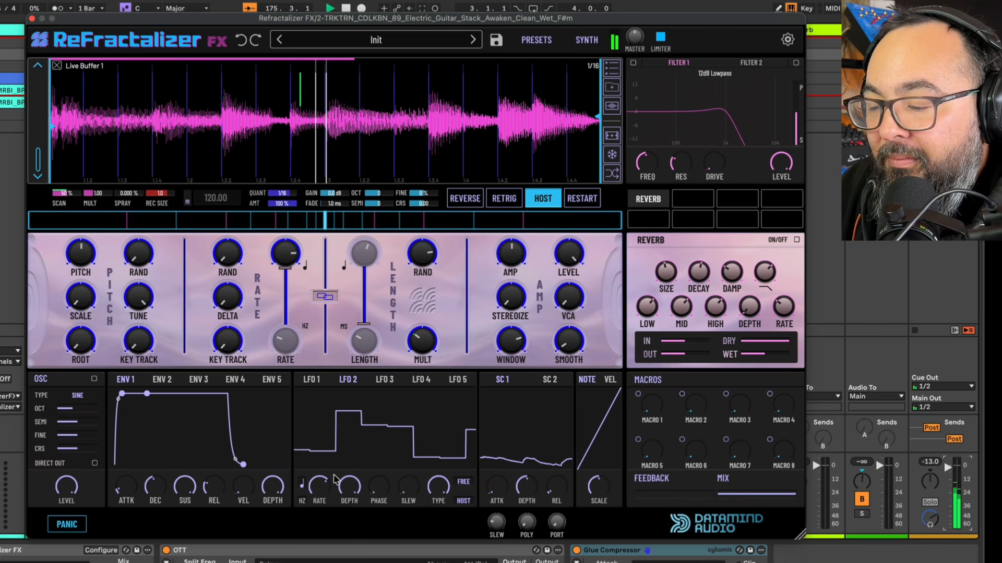
pyautogui.moveTo(324, 507); pyautogui.dragTo(322, 484)
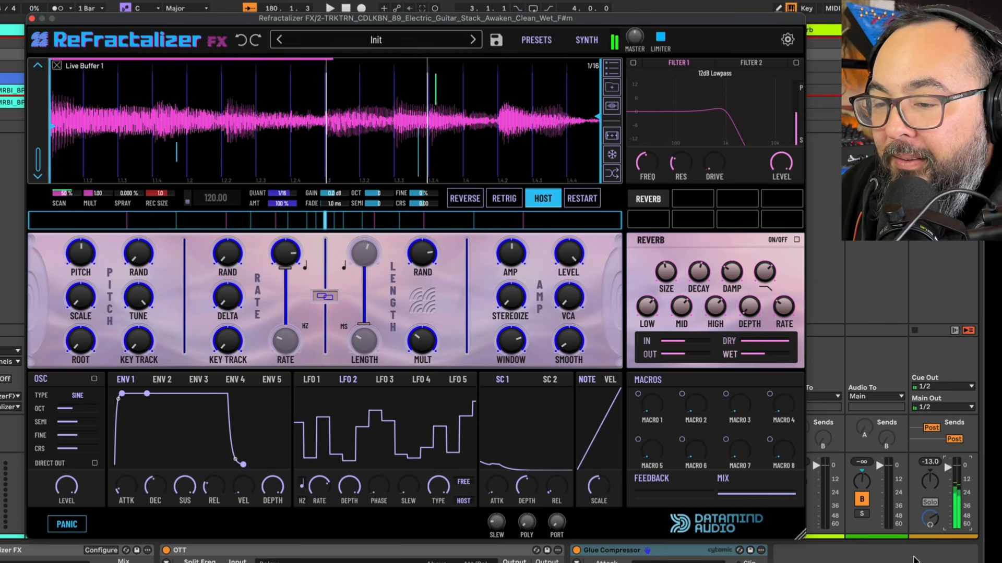
# Assign Macro 1 to LFO 2's depth and the scan position, with the base scan set to 0% and the macro at full
pyautogui.click(913, 560)
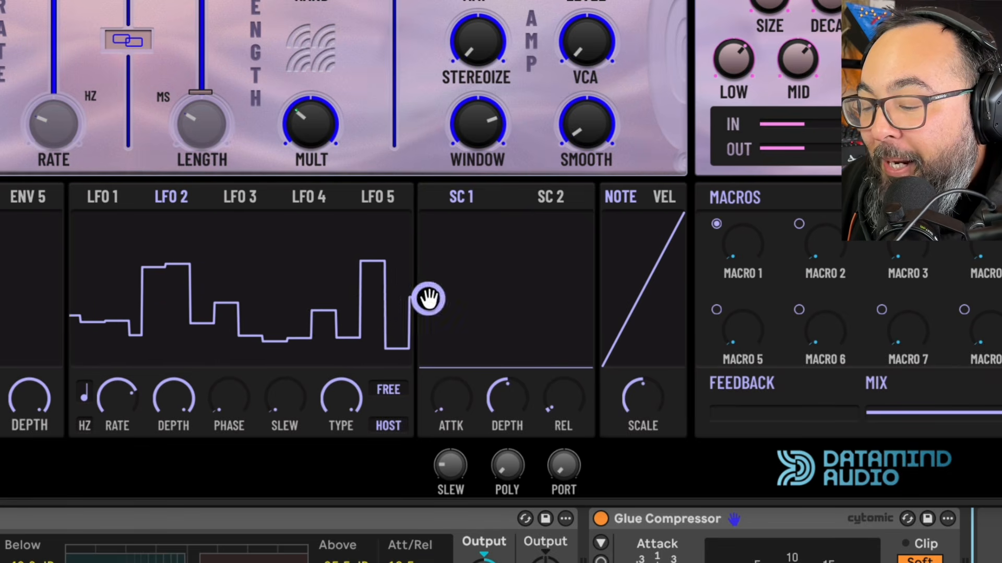
pyautogui.moveTo(171, 396); pyautogui.dragTo(148, 487)
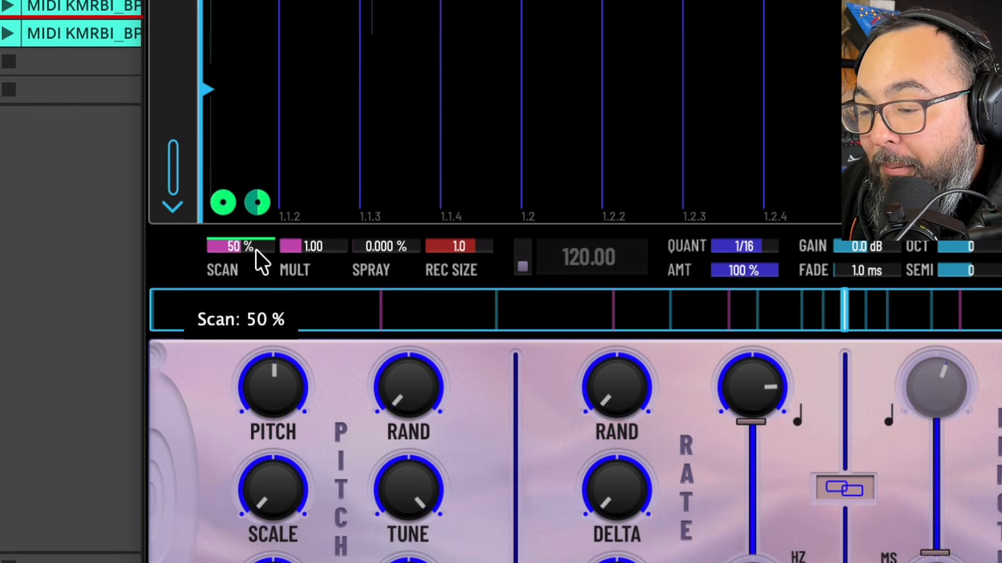
pyautogui.moveTo(73, 194); pyautogui.dragTo(64, 224)
pyautogui.moveTo(234, 321); pyautogui.dragTo(191, 455)
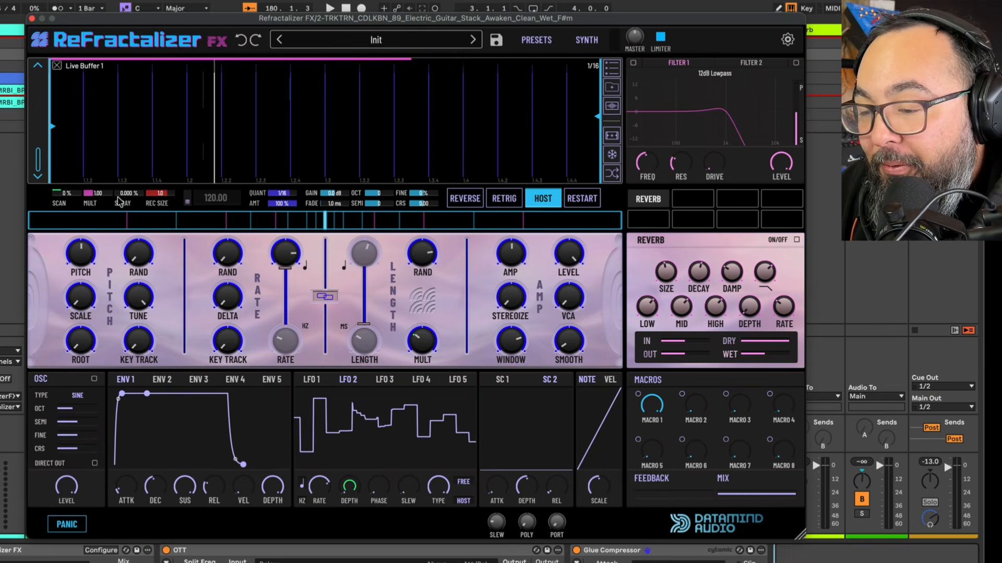
pyautogui.moveTo(651, 414); pyautogui.dragTo(612, 536)
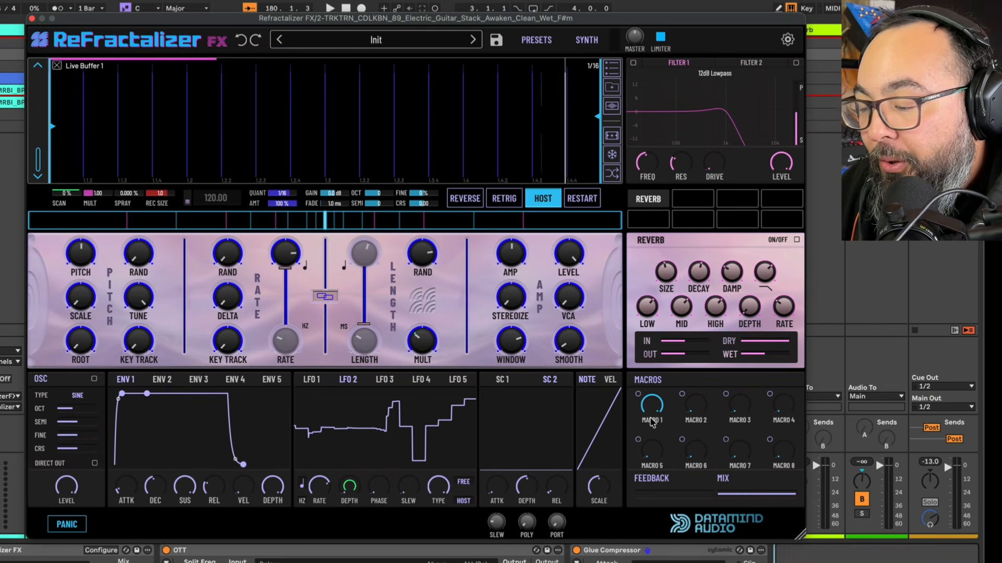
# Rename Macro 1 as Jumpy
pyautogui.doubleClick(651, 420)
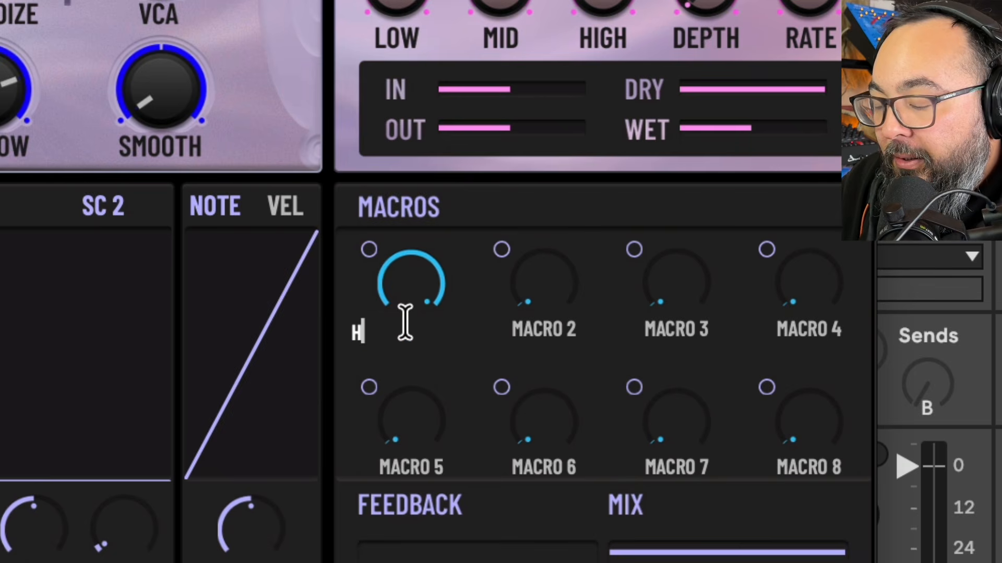
pyautogui.write('Jumpy')
pyautogui.press('Return')
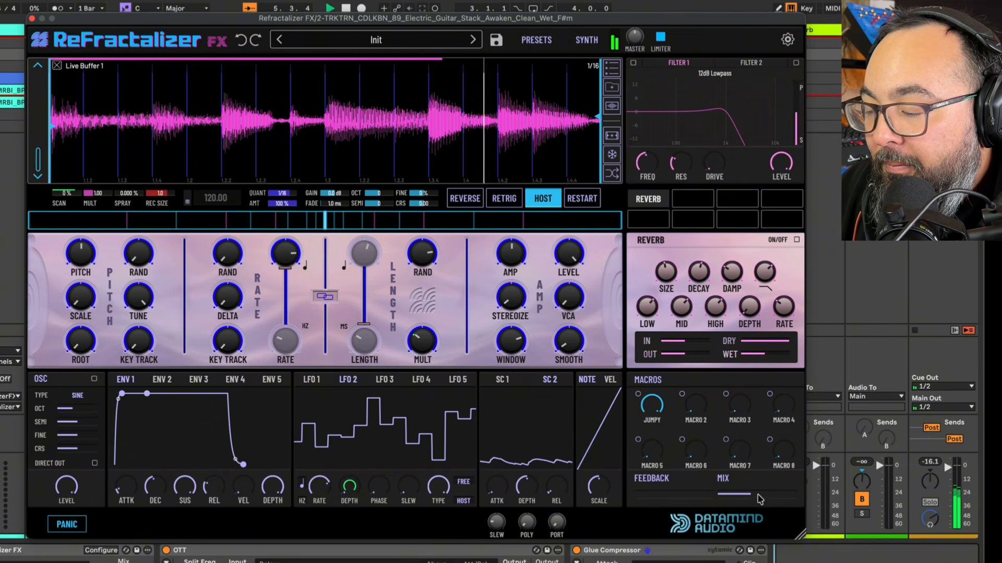
# Raise the plugin's mix to fully wet and stop playback
pyautogui.moveTo(758, 495); pyautogui.dragTo(747, 403)
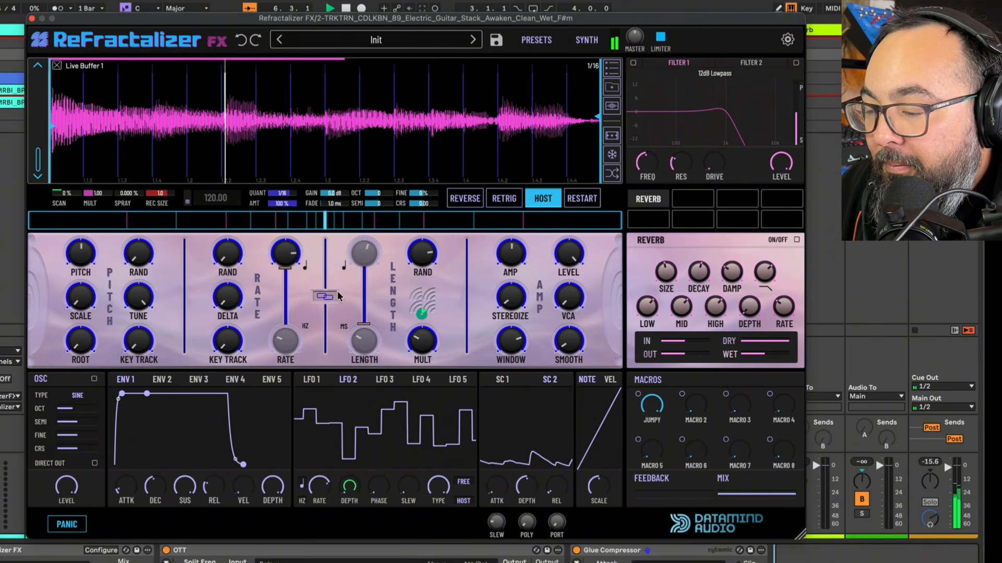
pyautogui.press('space')
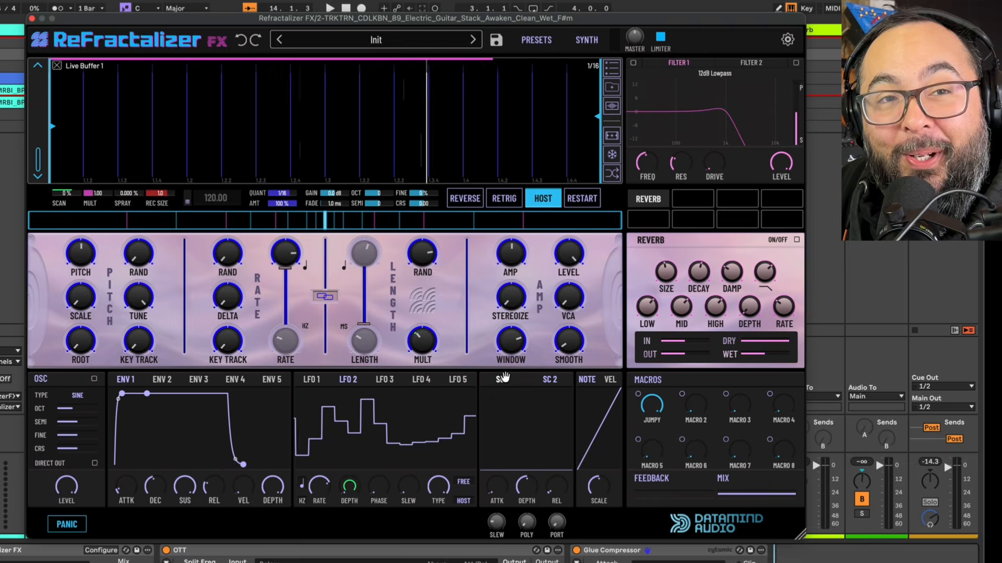
# Modulate the grain length multiplier with sidechain follower SC 1 at 91% in place of LFO 1
pyautogui.click(502, 379)
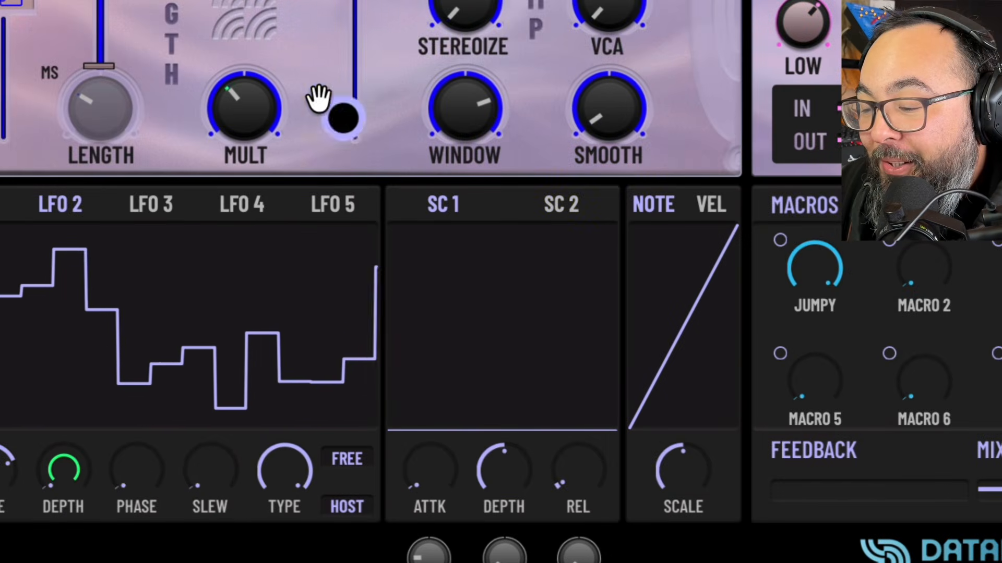
pyautogui.moveTo(319, 98); pyautogui.dragTo(231, 165)
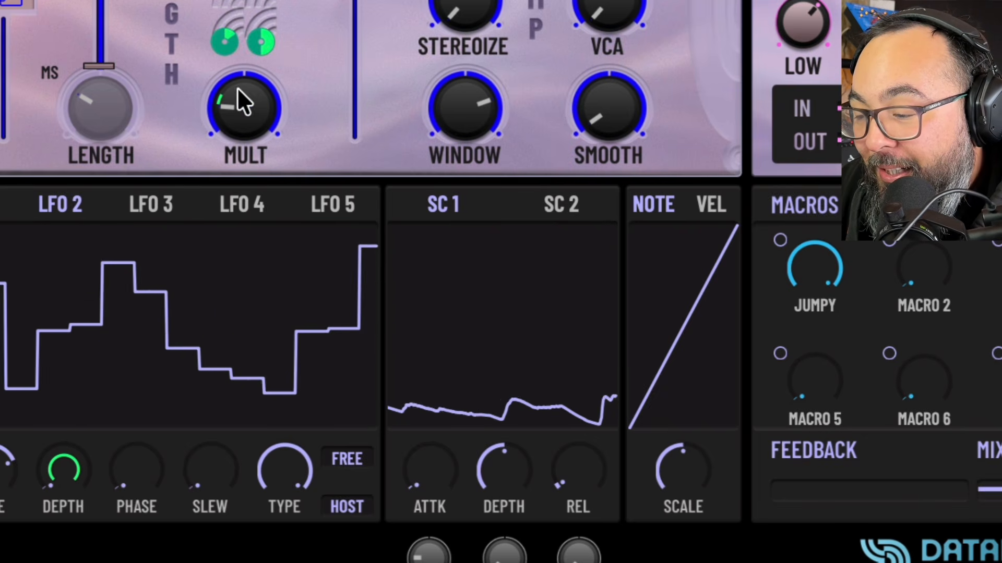
pyautogui.moveTo(259, 19)
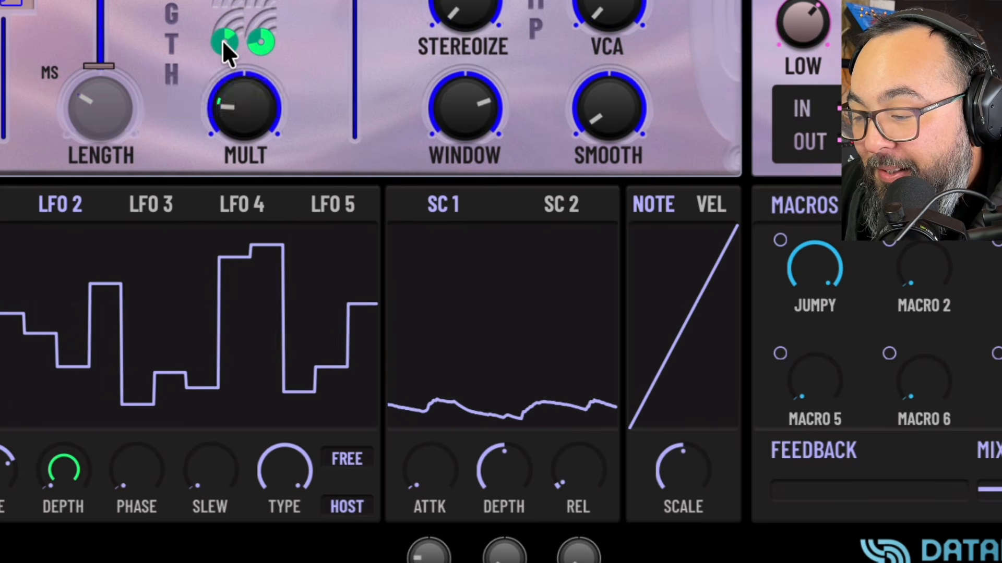
pyautogui.moveTo(243, 41); pyautogui.dragTo(241, 3)
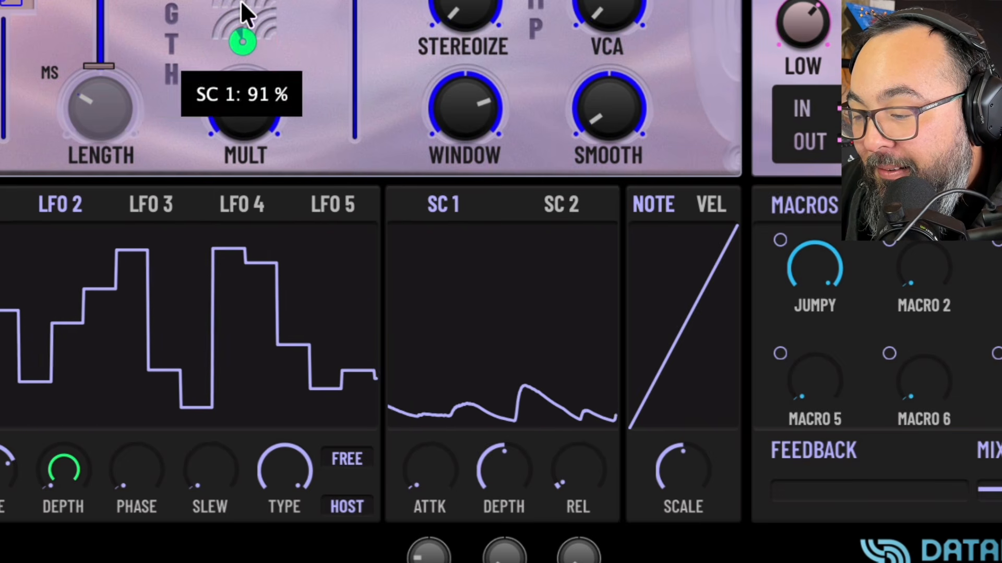
# Raise the depth and release of sidechain follower SC 1, and lower the base grain length multiplier
pyautogui.moveTo(502, 466); pyautogui.dragTo(503, 431)
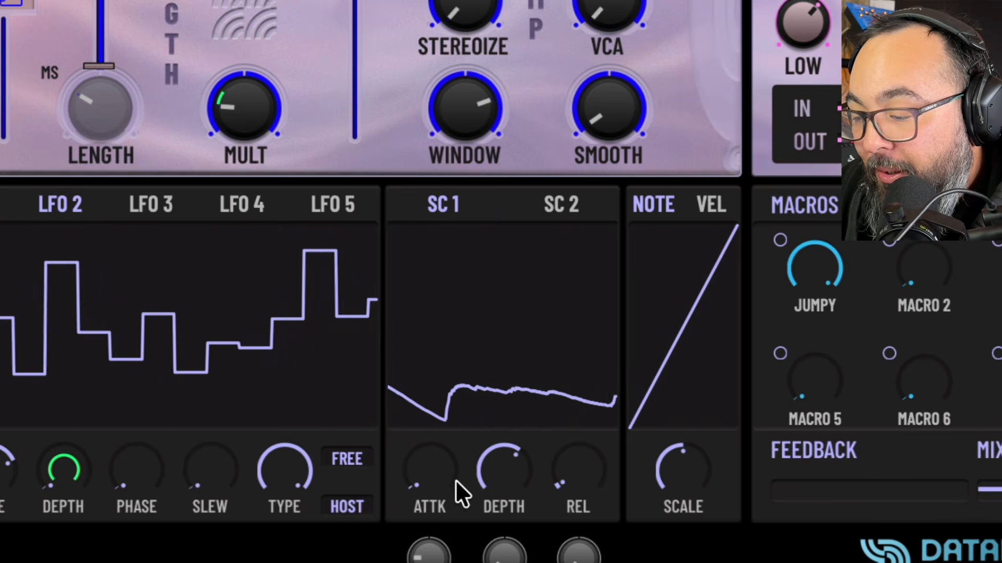
pyautogui.moveTo(578, 472); pyautogui.dragTo(587, 422)
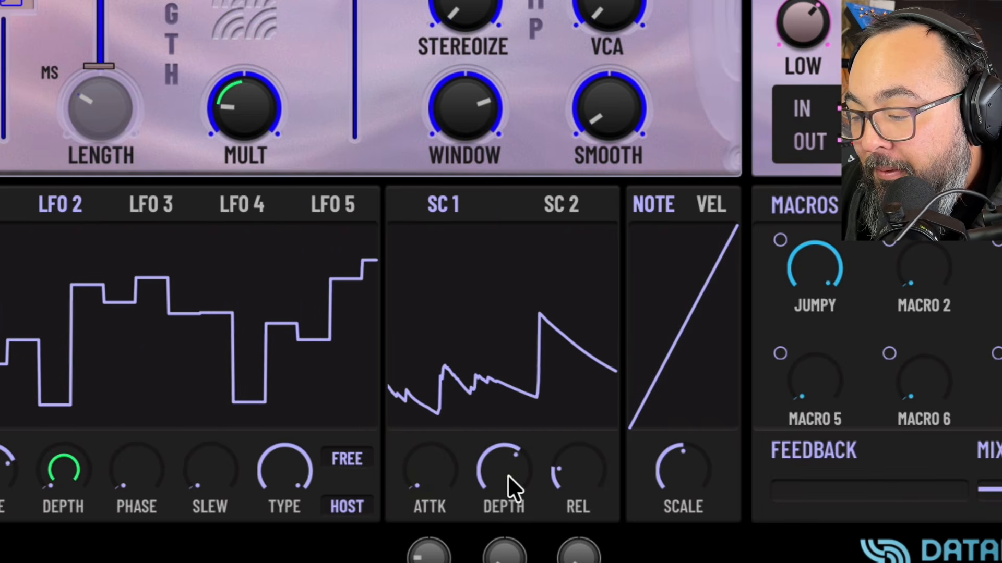
pyautogui.moveTo(251, 131); pyautogui.dragTo(246, 170)
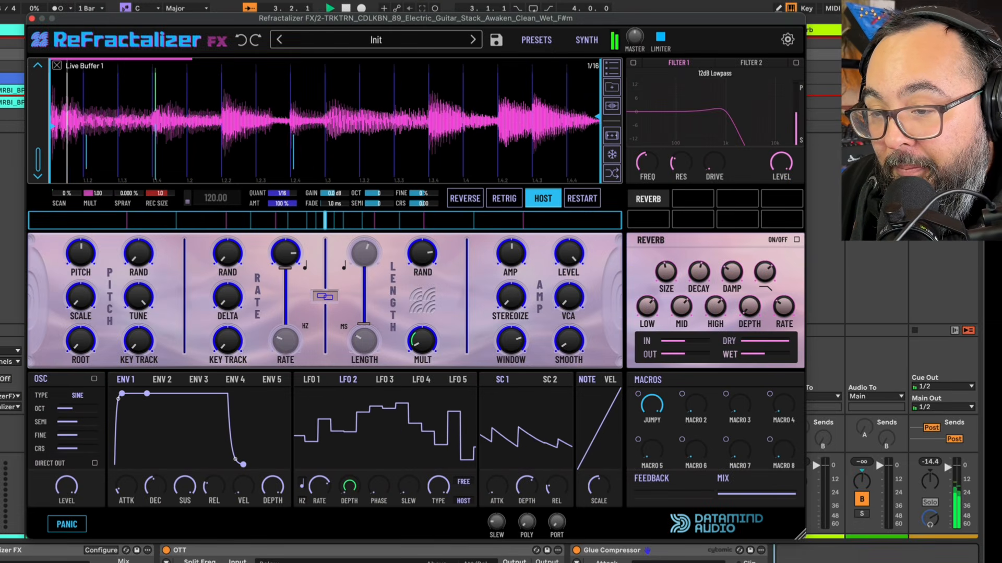
# Set Live Buffer 1's recording size to 4.0 and freeze its recording
pyautogui.hotkey('shift', 'Tab')
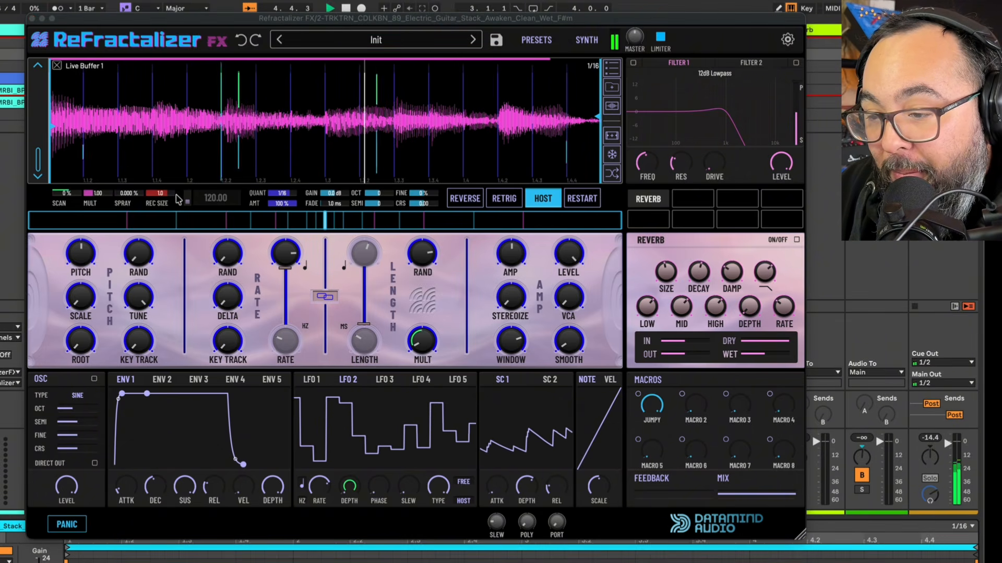
pyautogui.click(169, 197)
pyautogui.moveTo(169, 197); pyautogui.dragTo(172, 159)
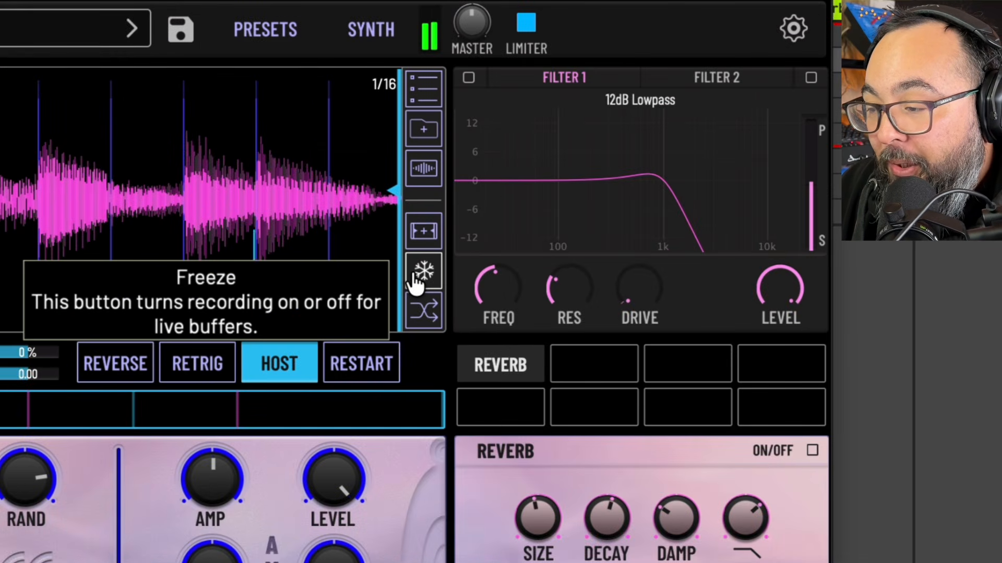
pyautogui.click(418, 276)
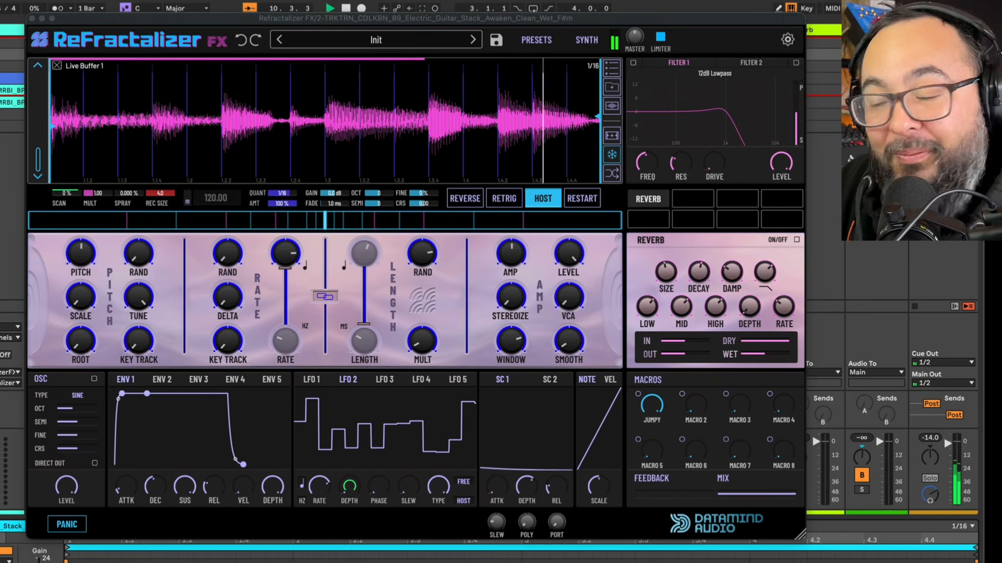
# Raise the grain length multiplier slightly and shift Live Buffer 1 up to octave 1
pyautogui.moveTo(422, 349); pyautogui.dragTo(422, 340)
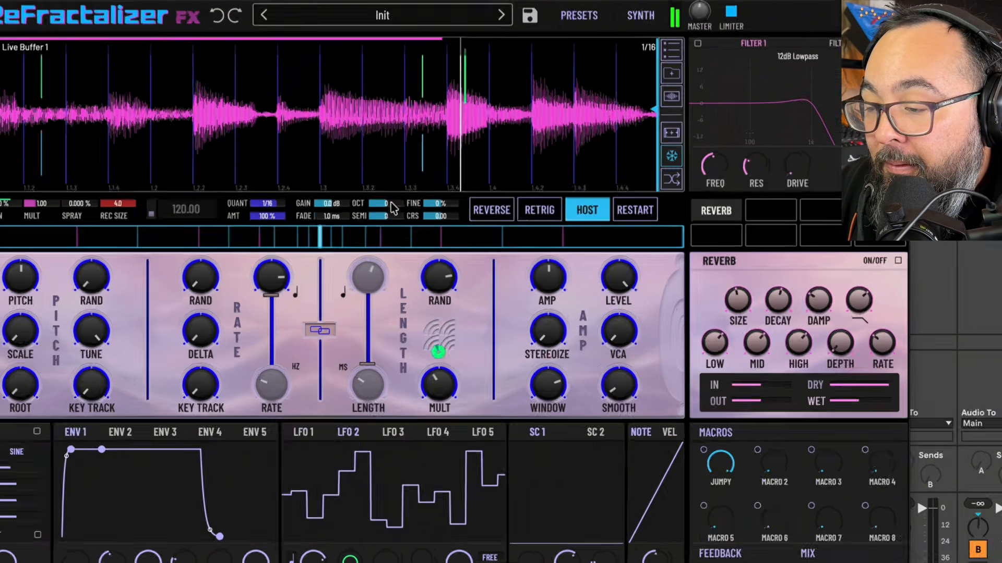
pyautogui.moveTo(382, 194); pyautogui.dragTo(382, 181)
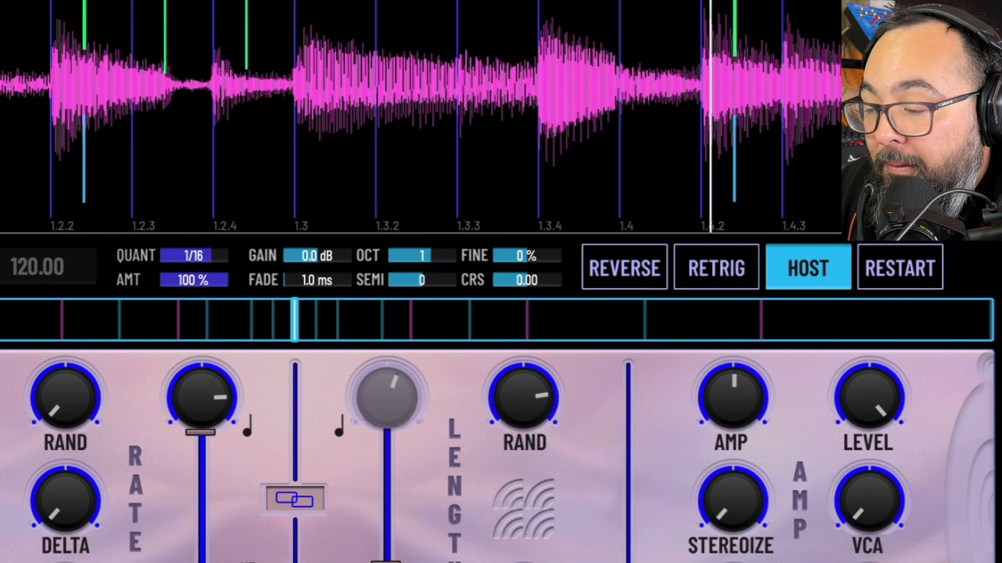
pyautogui.moveTo(436, 262); pyautogui.dragTo(450, 242)
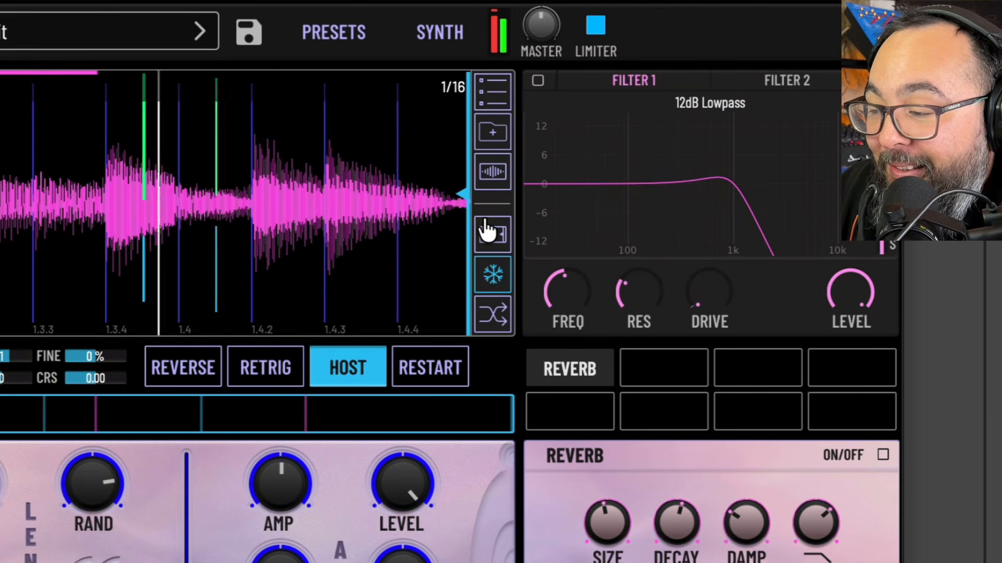
# Add a second live buffer pitched at octave -1, and set Live Buffer 1's recording size to 1.0
pyautogui.click(494, 248)
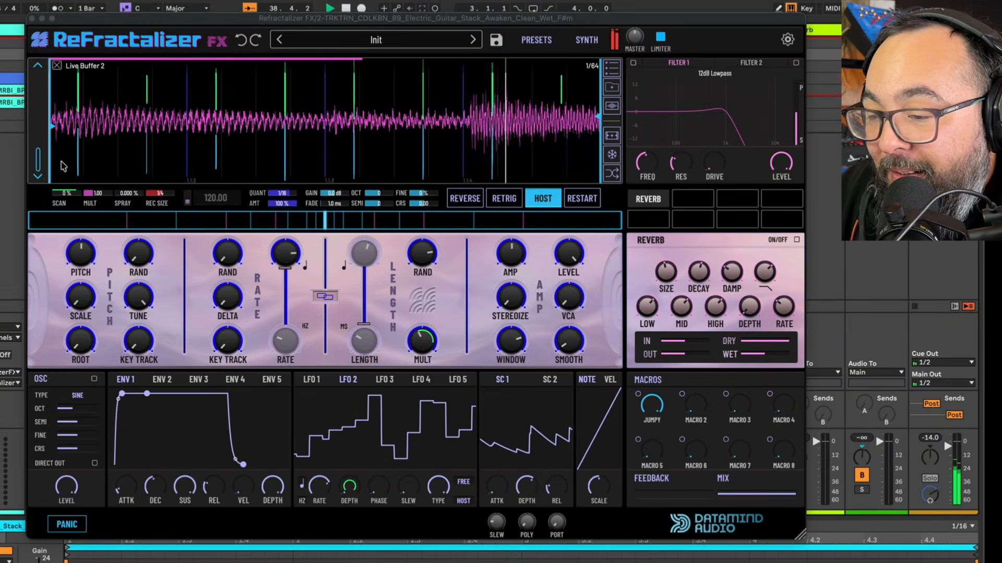
pyautogui.moveTo(40, 156); pyautogui.dragTo(39, 152)
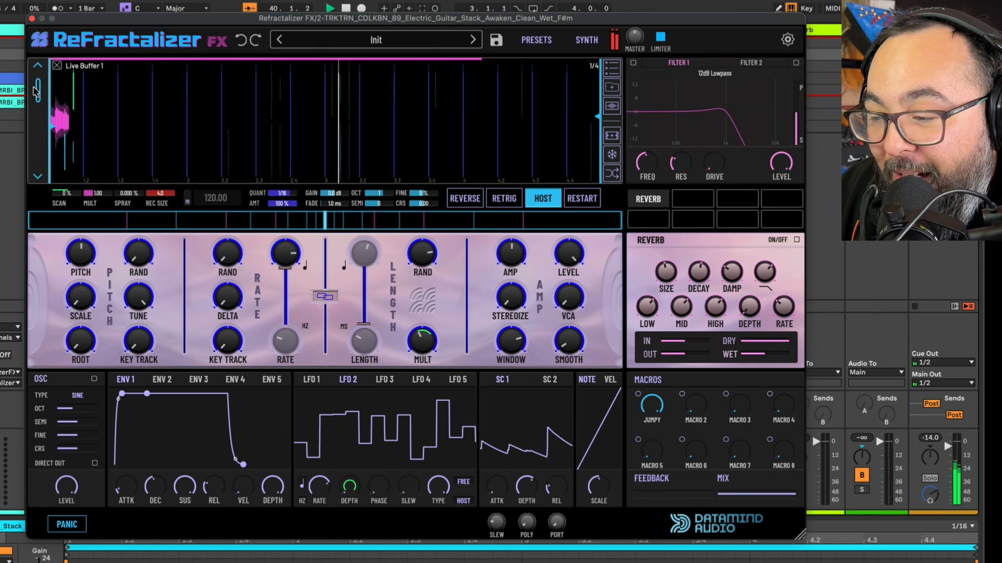
pyautogui.moveTo(160, 194); pyautogui.dragTo(172, 216)
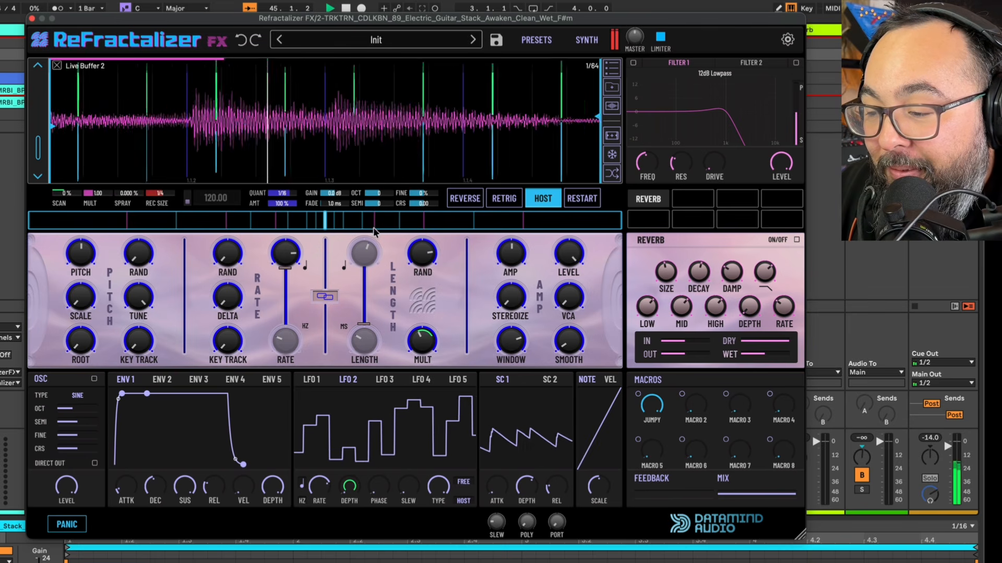
pyautogui.moveTo(390, 193); pyautogui.dragTo(388, 204)
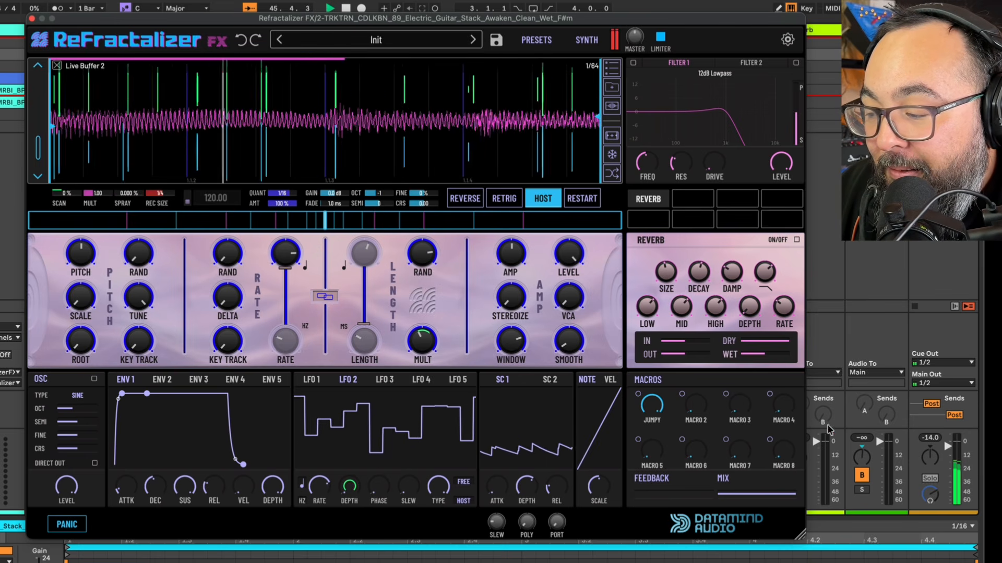
# Lower the grain length multiplier and set sidechain follower SC 1's depth to 54%
pyautogui.moveTo(421, 340); pyautogui.dragTo(420, 372)
pyautogui.moveTo(526, 486); pyautogui.dragTo(523, 541)
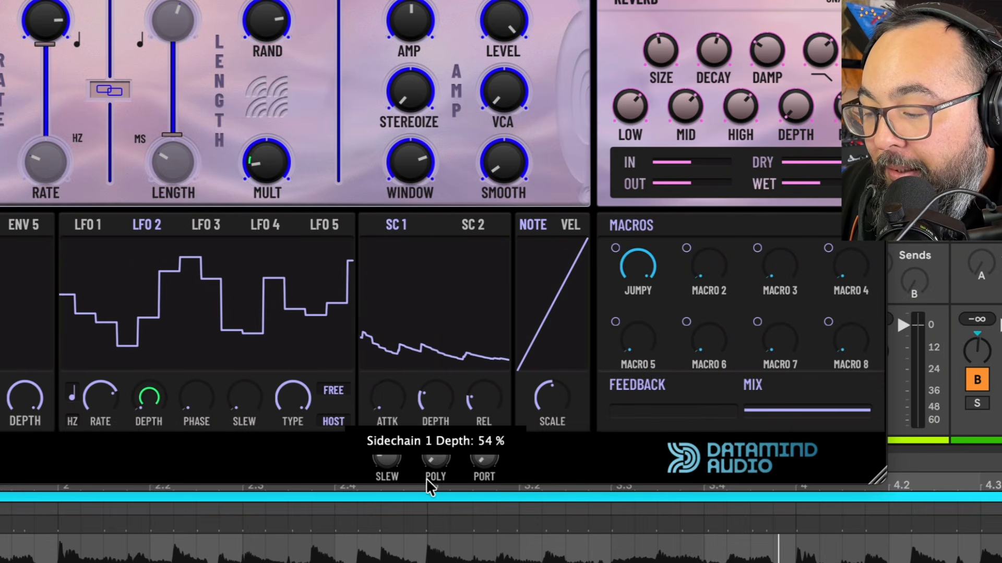
# Assign Macro 2 to SC 1's depth, rename it Sidechain and raise the macro slightly
pyautogui.moveTo(686, 248); pyautogui.dragTo(435, 402)
pyautogui.doubleClick(709, 291)
pyautogui.write('sidechain')
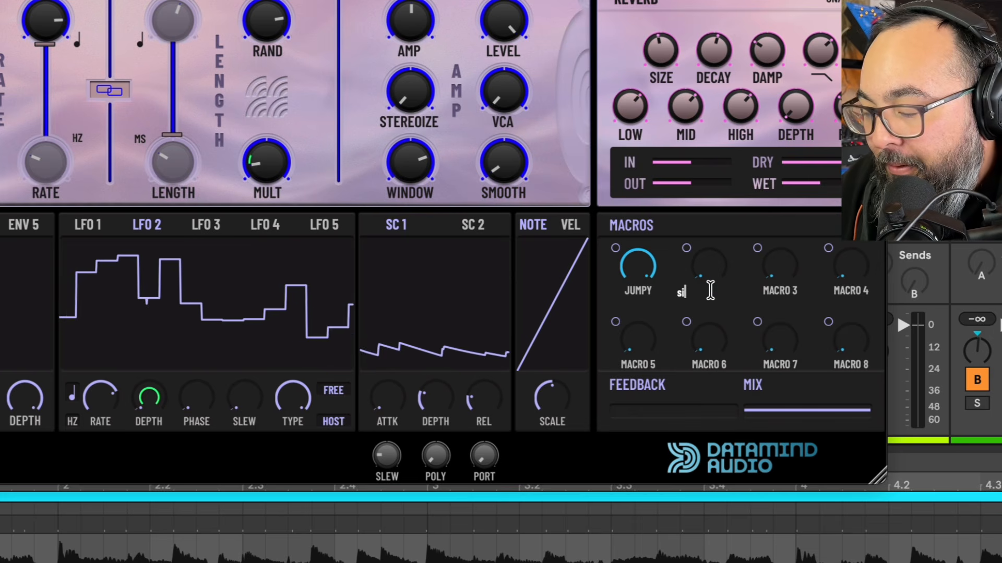
pyautogui.press('Return')
pyautogui.moveTo(710, 288)
pyautogui.mouseDown()
pyautogui.moveTo(711, 167)
pyautogui.moveTo(705, 270)
pyautogui.mouseUp()
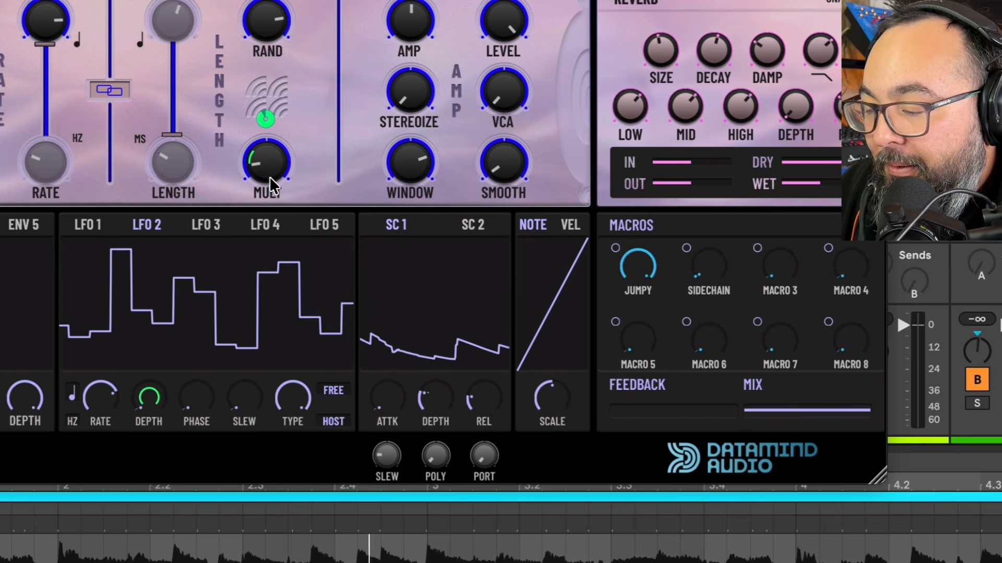
# Raise the base grain length multiplier and lower SC 1's depth further
pyautogui.moveTo(269, 177); pyautogui.dragTo(270, 139)
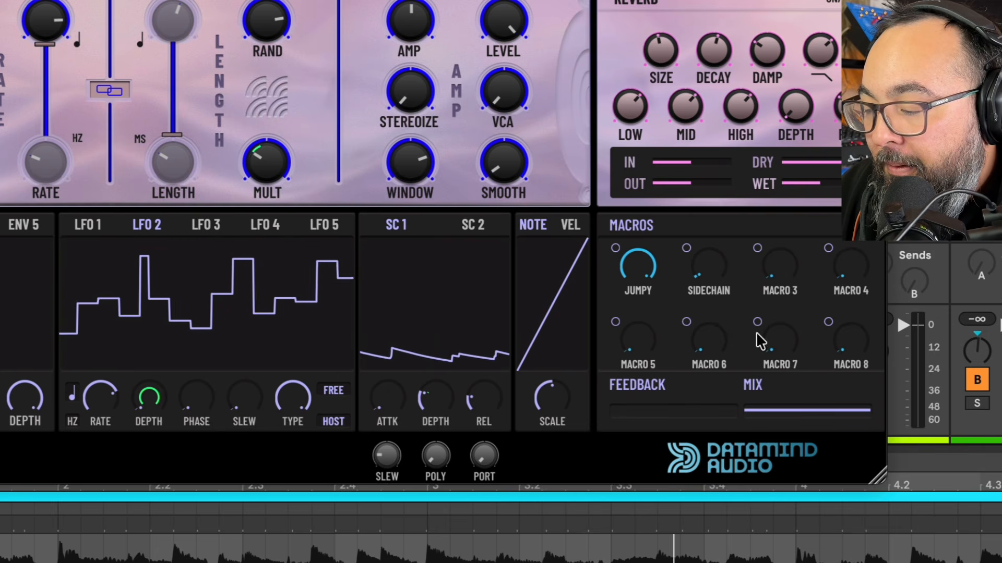
pyautogui.moveTo(428, 399); pyautogui.dragTo(430, 482)
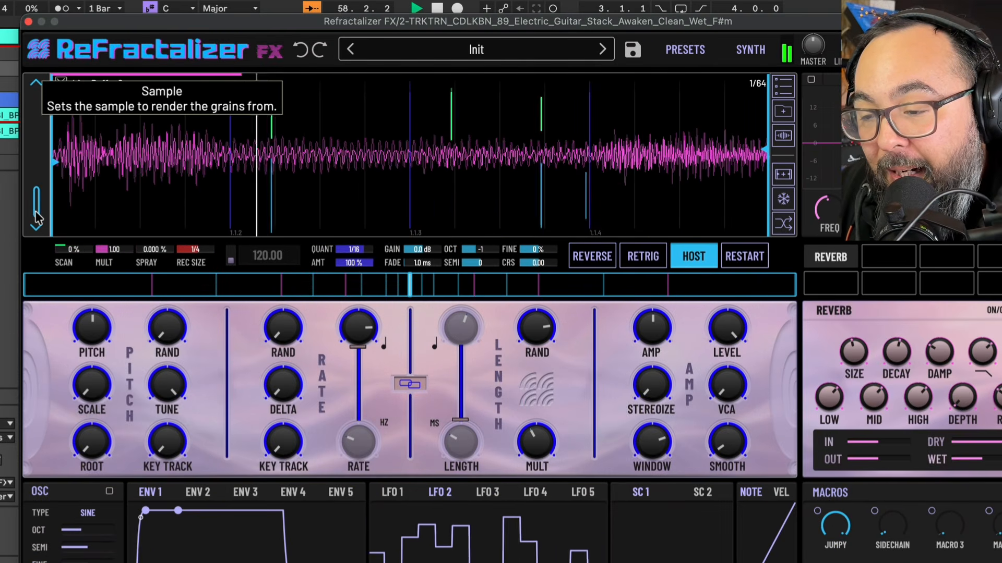
# Compare Live Buffers 1 and 2, and add a third live buffer with a recording size of 1/2
pyautogui.moveTo(37, 214); pyautogui.dragTo(36, 133)
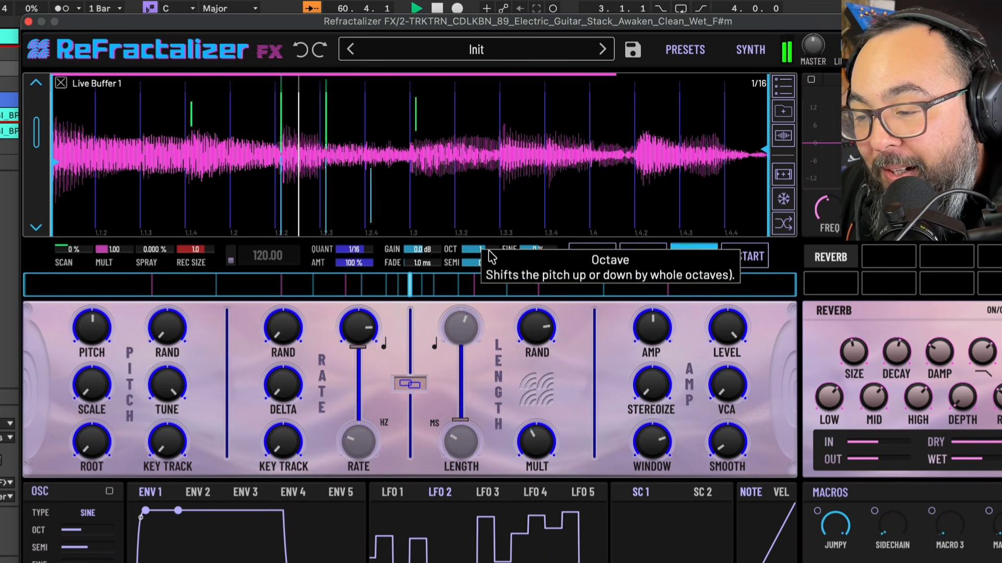
pyautogui.moveTo(37, 137); pyautogui.dragTo(22, 262)
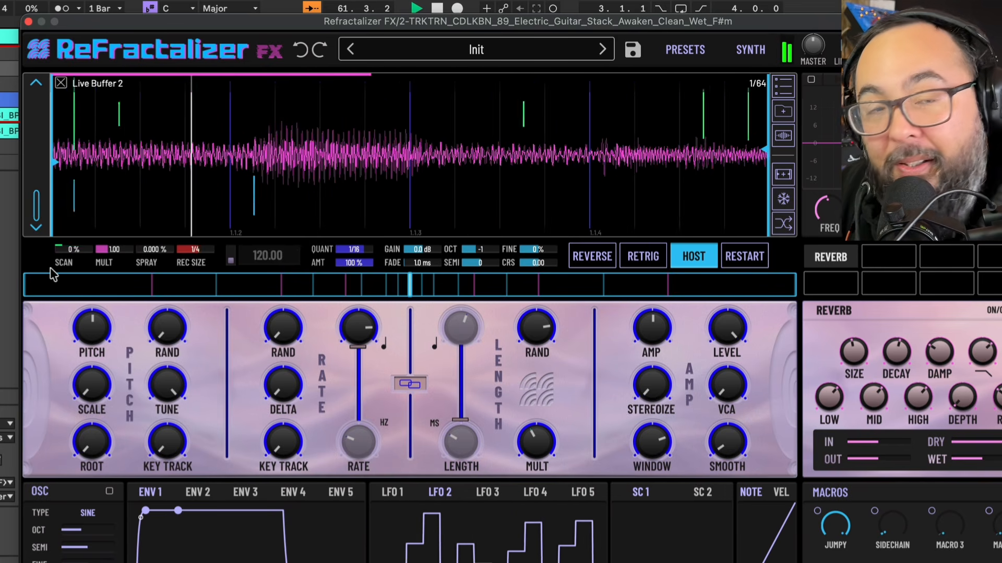
pyautogui.click(782, 176)
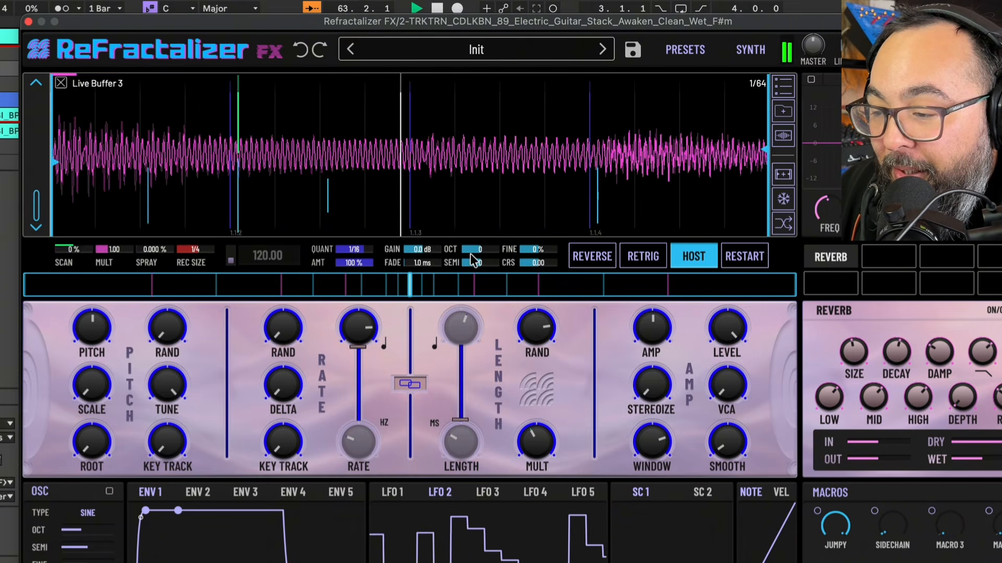
pyautogui.moveTo(195, 250); pyautogui.dragTo(202, 225)
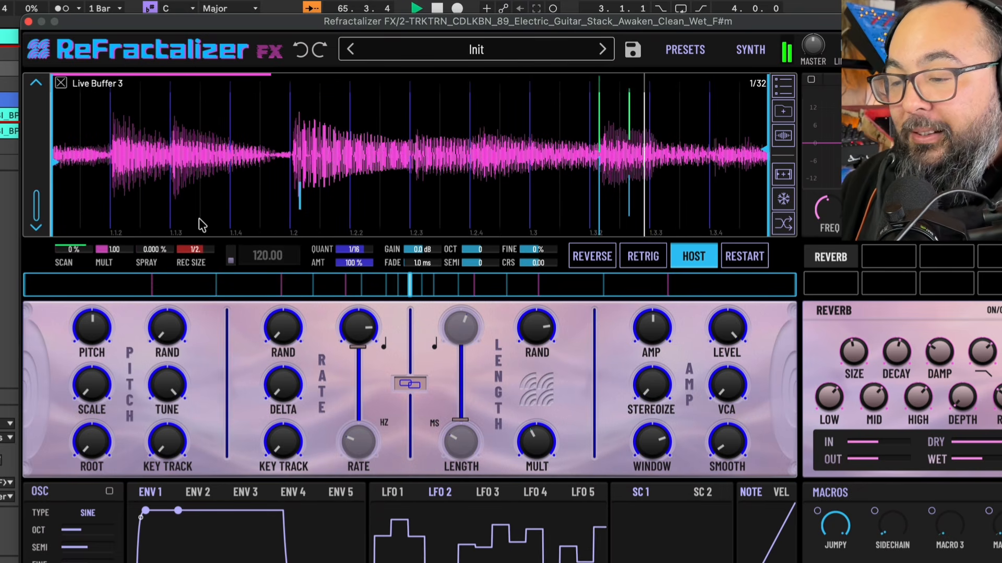
# Turn on crossfading between samples and sweep the sample position across the live buffers
pyautogui.moveTo(36, 209); pyautogui.dragTo(16, 244)
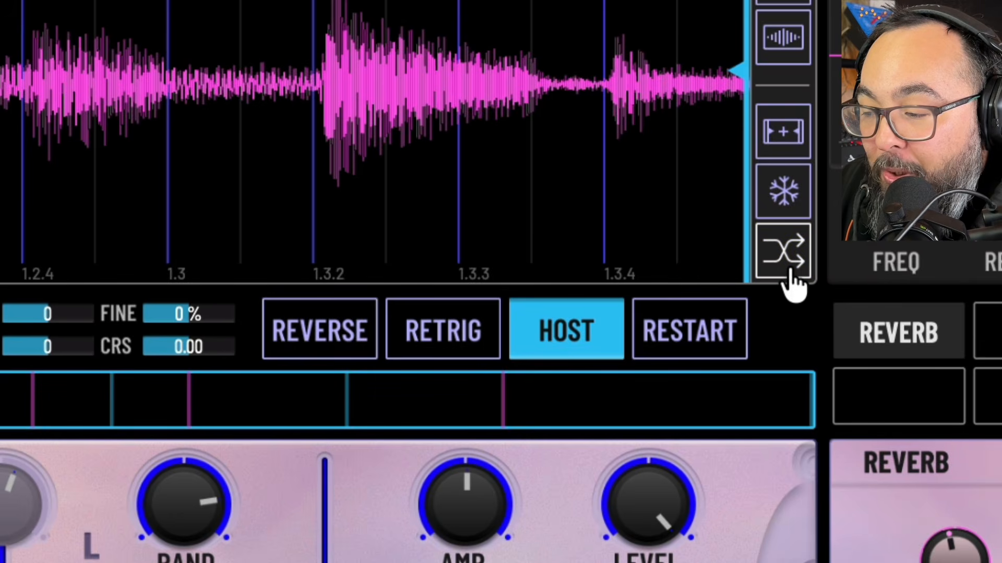
pyautogui.click(787, 266)
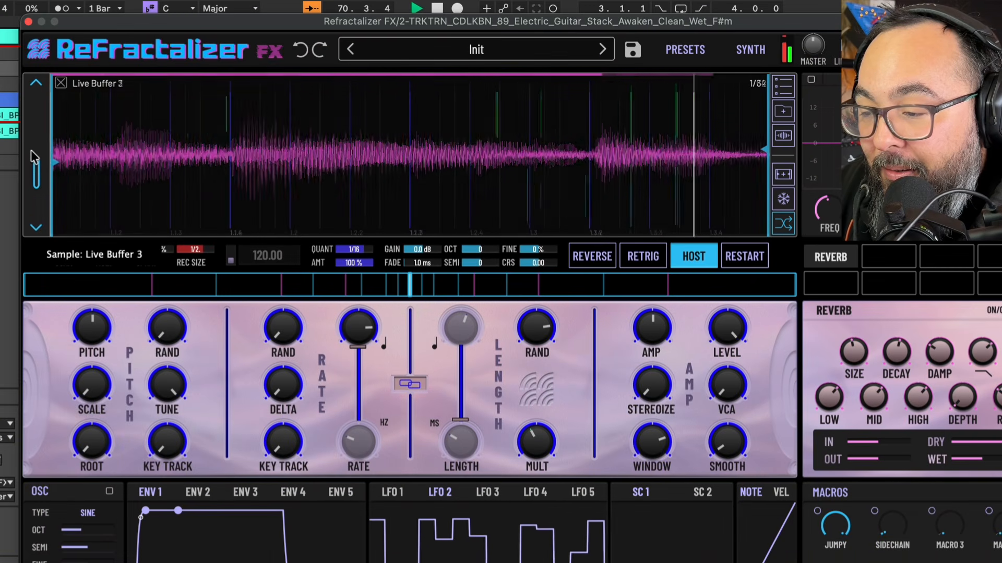
pyautogui.moveTo(31, 152); pyautogui.dragTo(61, 119)
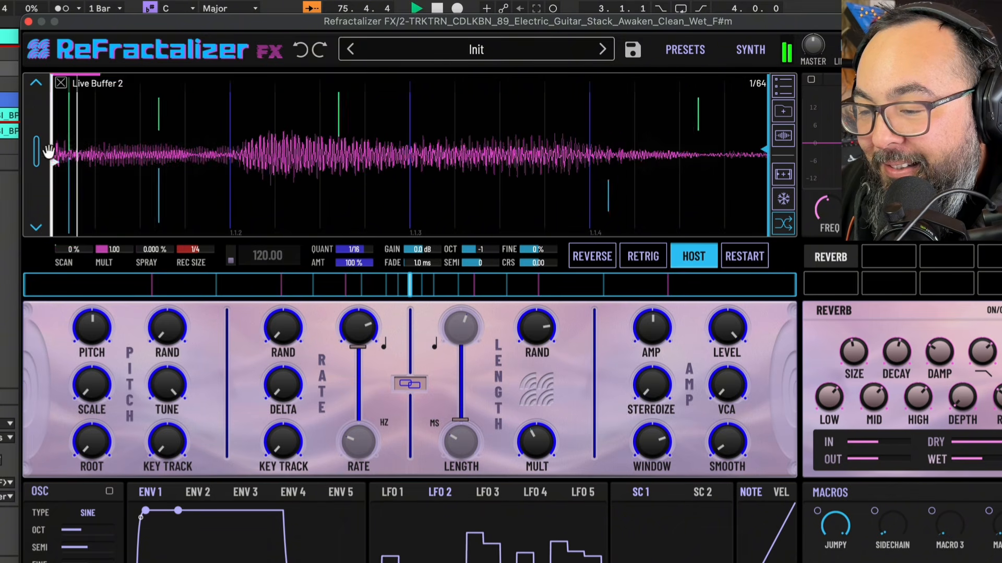
pyautogui.moveTo(37, 152); pyautogui.dragTo(39, 172)
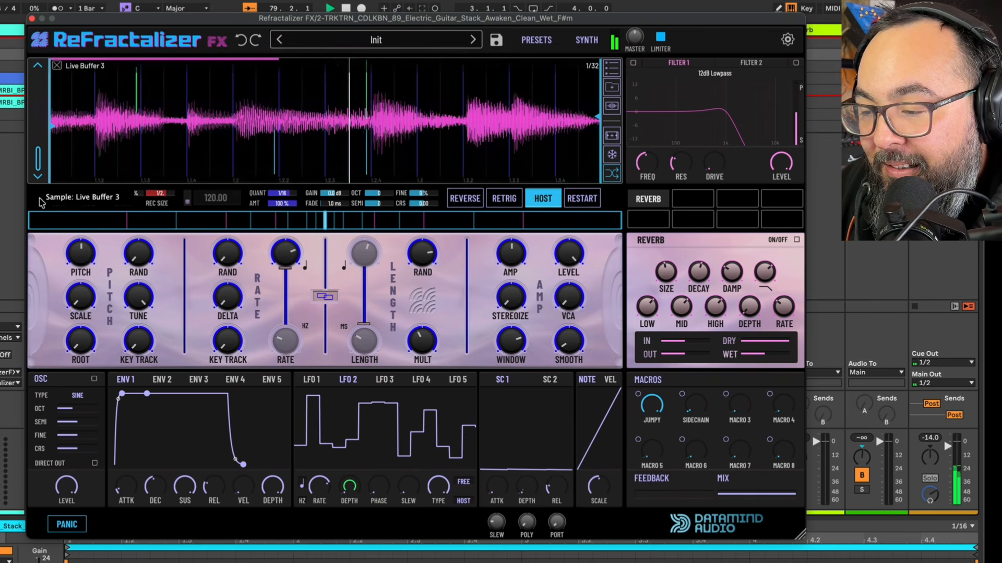
pyautogui.moveTo(47, 130); pyautogui.dragTo(51, 104)
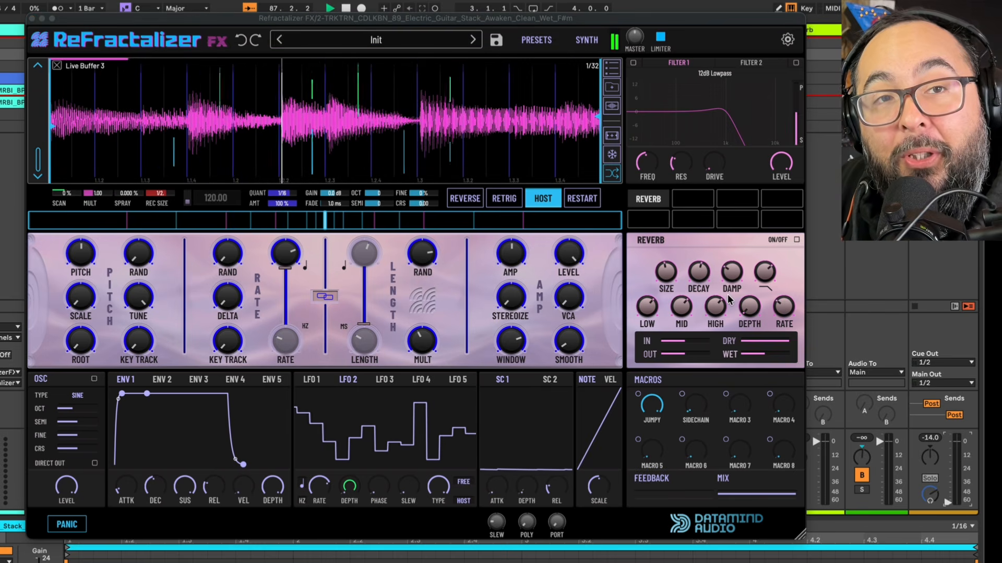
# Move the saved sample Live Buffer 3 - 1775316397571.wav to the end of the sample list
pyautogui.click(613, 72)
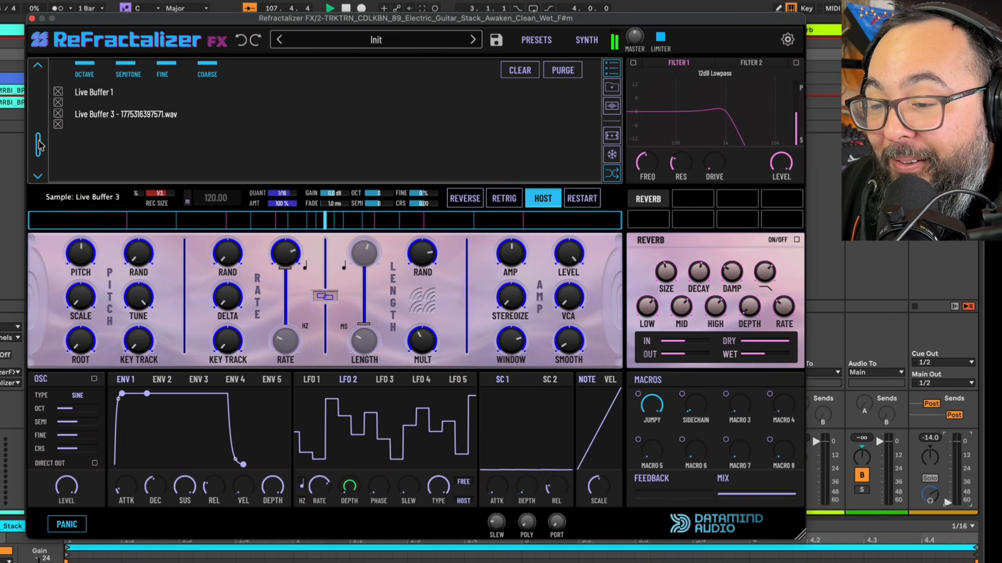
pyautogui.moveTo(127, 119)
pyautogui.mouseDown()
pyautogui.moveTo(123, 136)
pyautogui.moveTo(115, 127)
pyautogui.mouseUp()
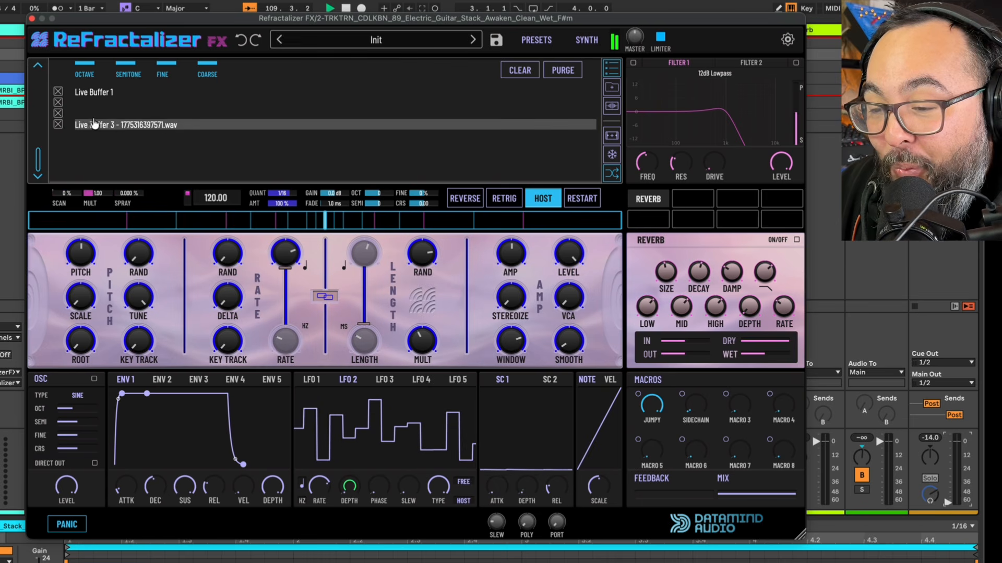
pyautogui.click(610, 74)
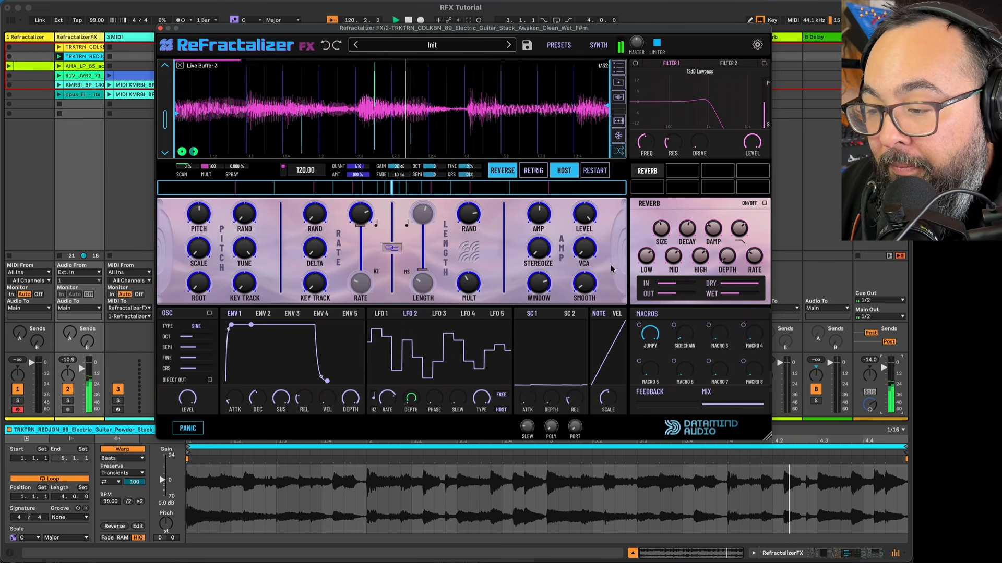
# Lower the grain length randomization and restart playback
pyautogui.moveTo(467, 219); pyautogui.dragTo(459, 261)
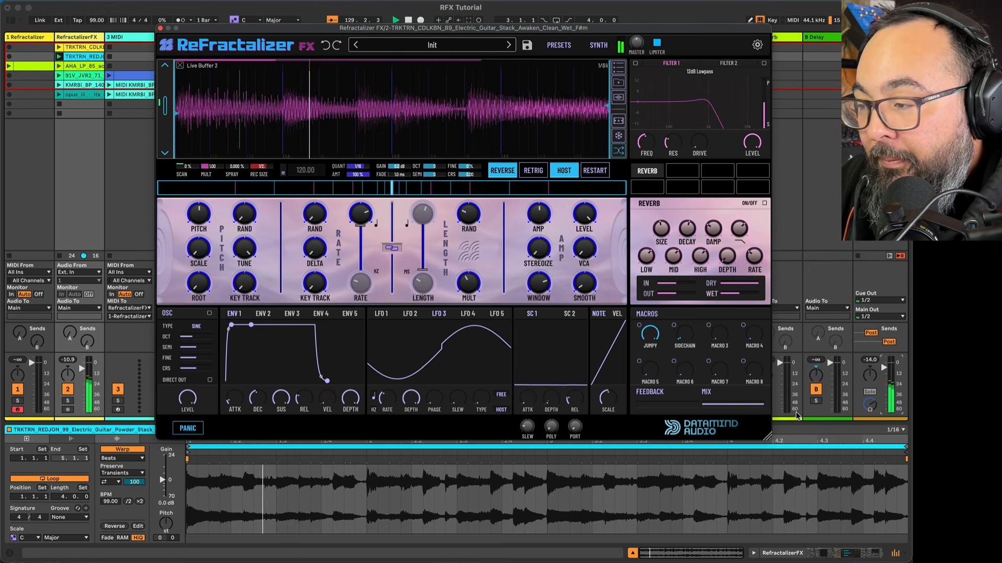
pyautogui.press('space')
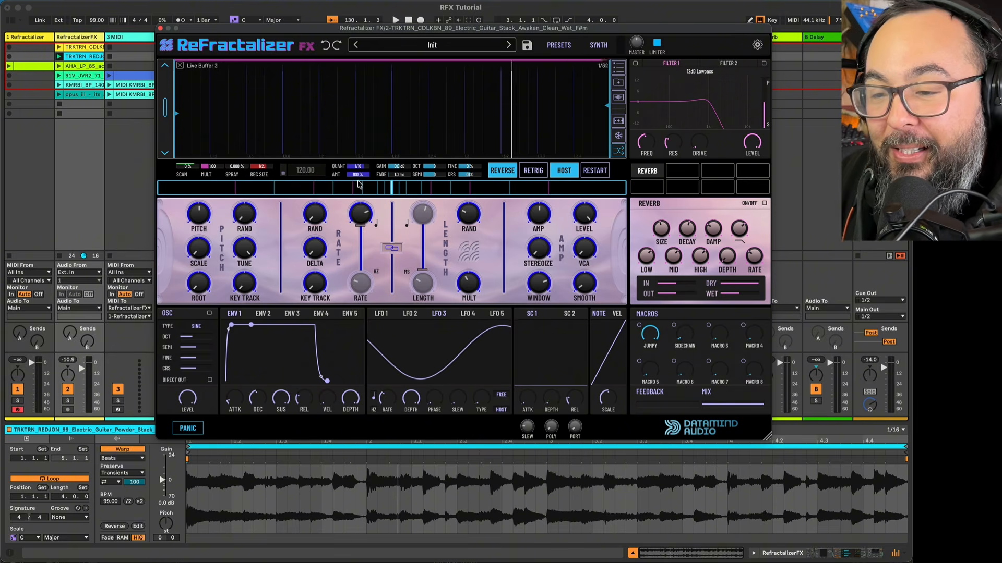
pyautogui.press('space')
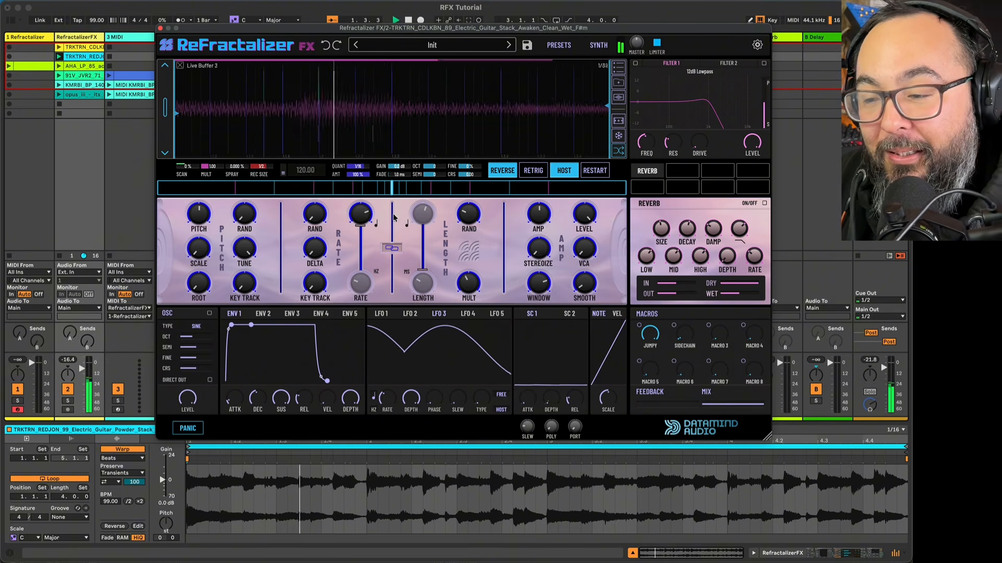
# Switch the sample selection to Live Buffer 1 and raise the grain pitch randomization
pyautogui.moveTo(165, 108); pyautogui.dragTo(168, 46)
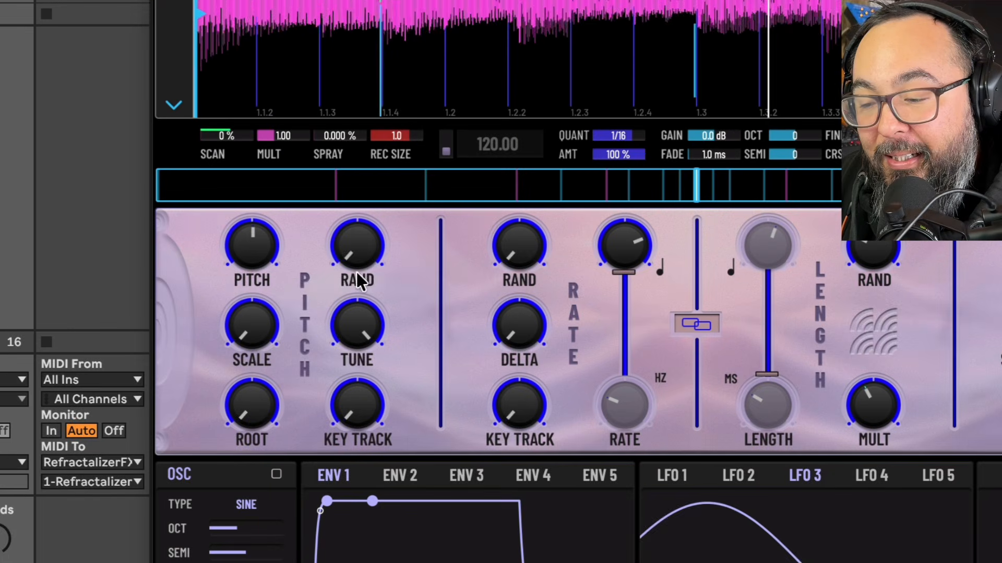
pyautogui.moveTo(266, 234); pyautogui.dragTo(264, 194)
pyautogui.moveTo(353, 197); pyautogui.dragTo(333, 142)
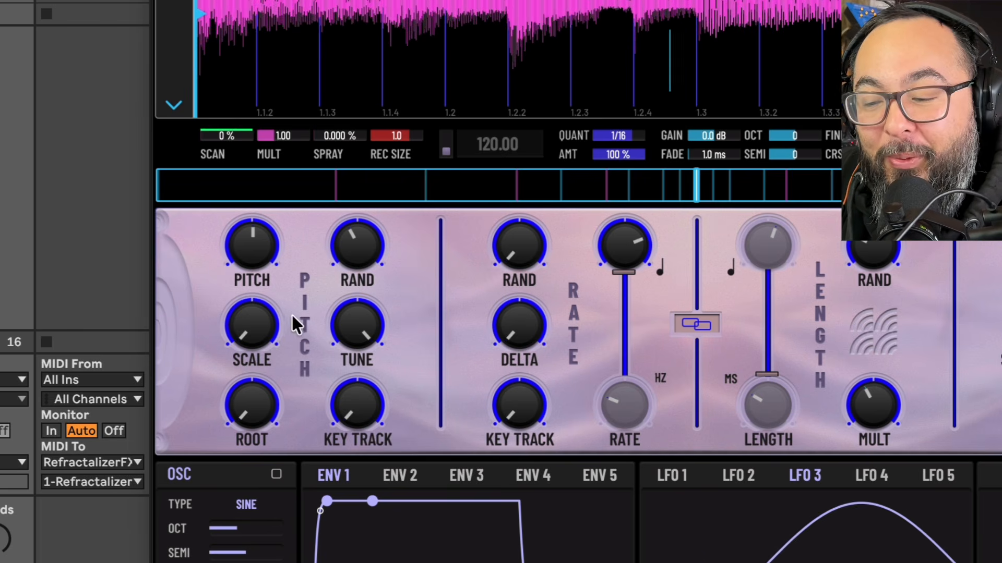
# Switch the grain pitch scale away from Chromatic and fine-tune the pitch randomization
pyautogui.moveTo(252, 318)
pyautogui.mouseDown()
pyautogui.moveTo(242, 193)
pyautogui.moveTo(236, 329)
pyautogui.mouseUp()
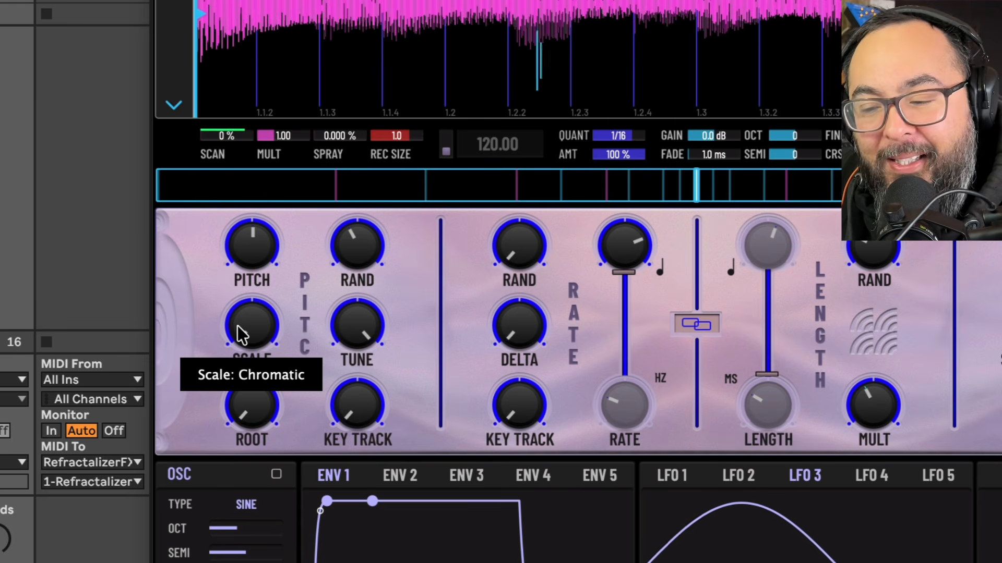
pyautogui.moveTo(237, 328); pyautogui.dragTo(231, 300)
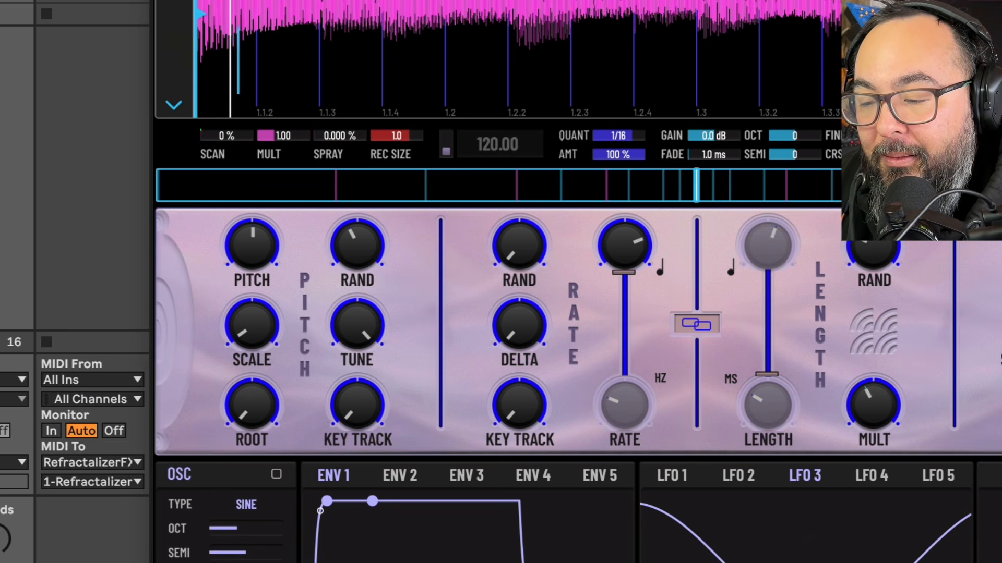
pyautogui.moveTo(358, 236)
pyautogui.mouseDown()
pyautogui.moveTo(358, 226)
pyautogui.moveTo(359, 248)
pyautogui.mouseUp()
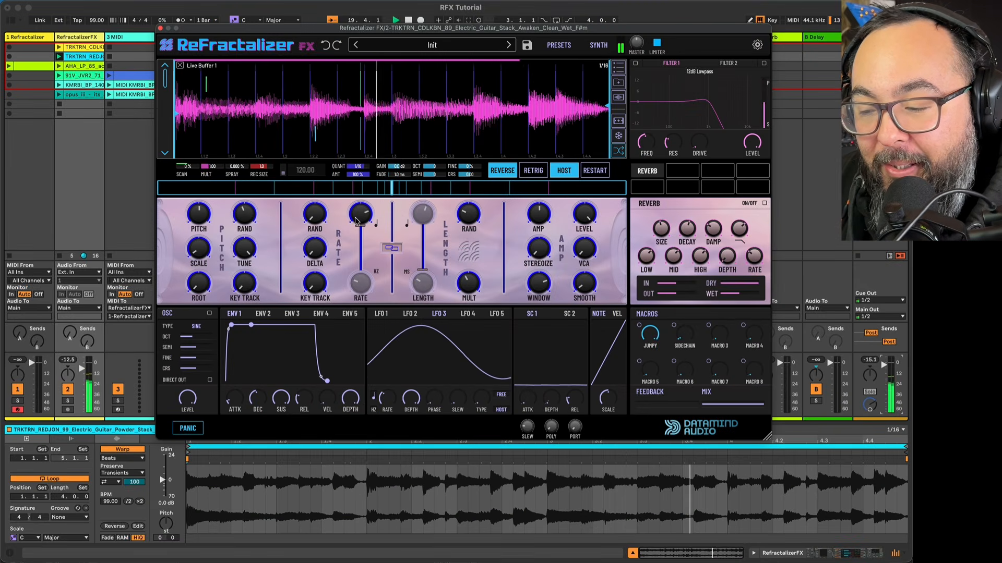
# Raise the grain rate and its randomization, and increase the length multiplier to 6.13
pyautogui.moveTo(360, 212); pyautogui.dragTo(359, 200)
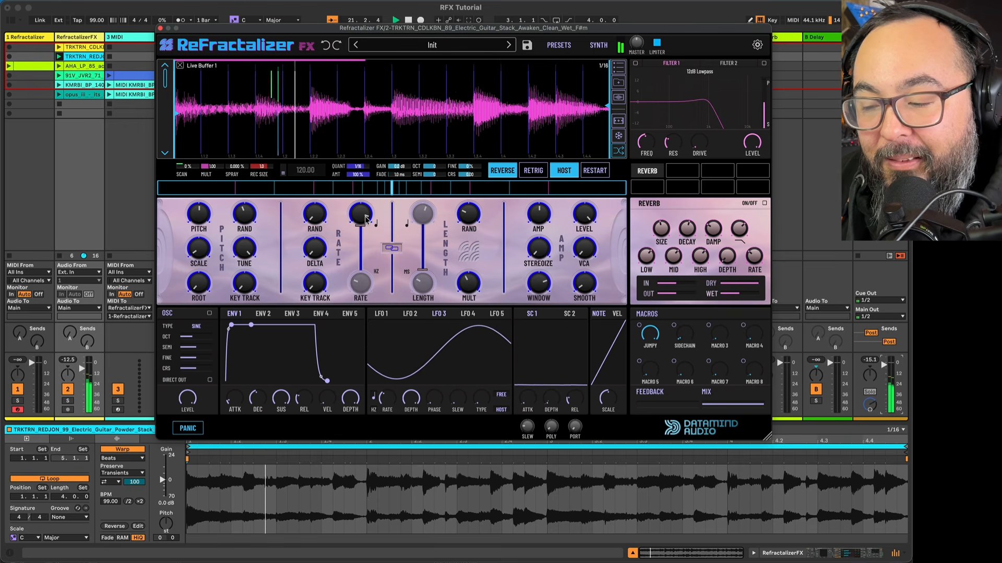
pyautogui.moveTo(320, 218)
pyautogui.moveTo(319, 217); pyautogui.dragTo(346, 177)
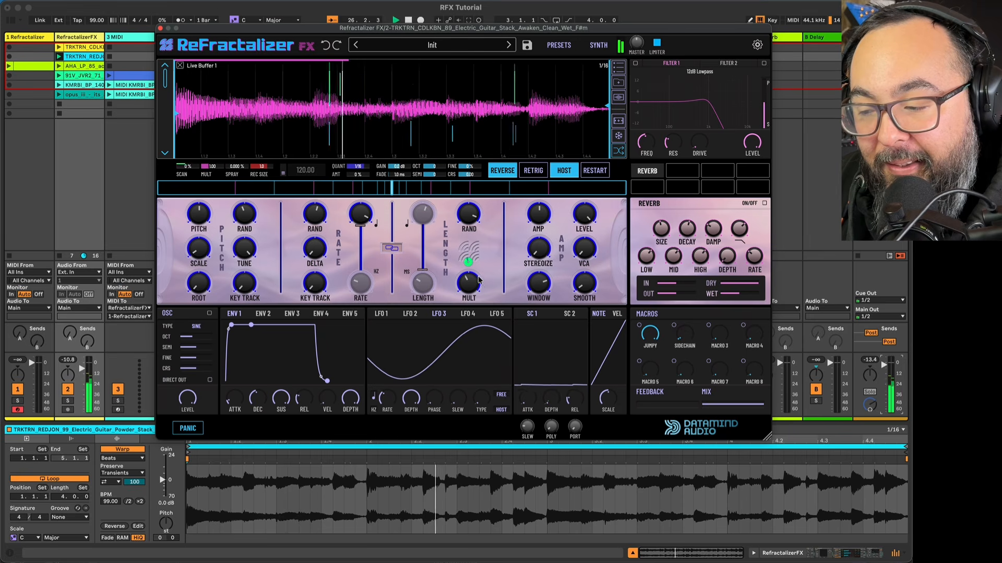
pyautogui.moveTo(470, 264); pyautogui.dragTo(469, 260)
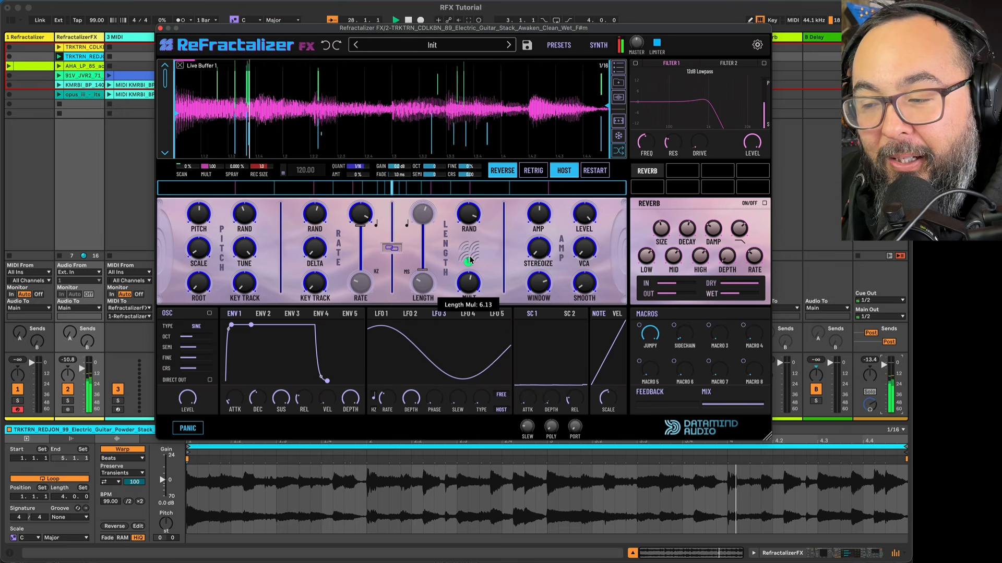
# Add a Compressor in the effect slot after the Reverb
pyautogui.click(683, 171)
pyautogui.click(668, 224)
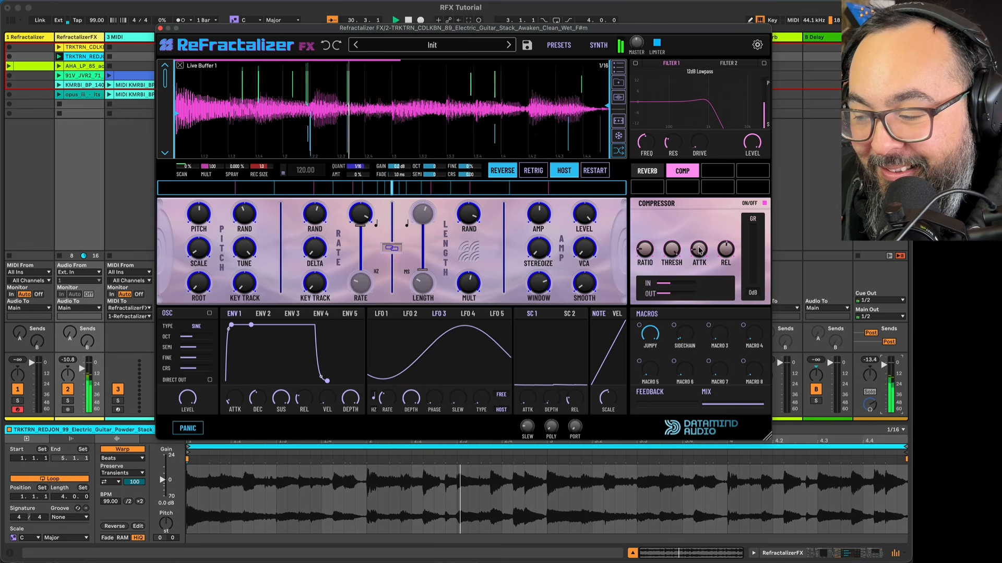
pyautogui.moveTo(676, 267)
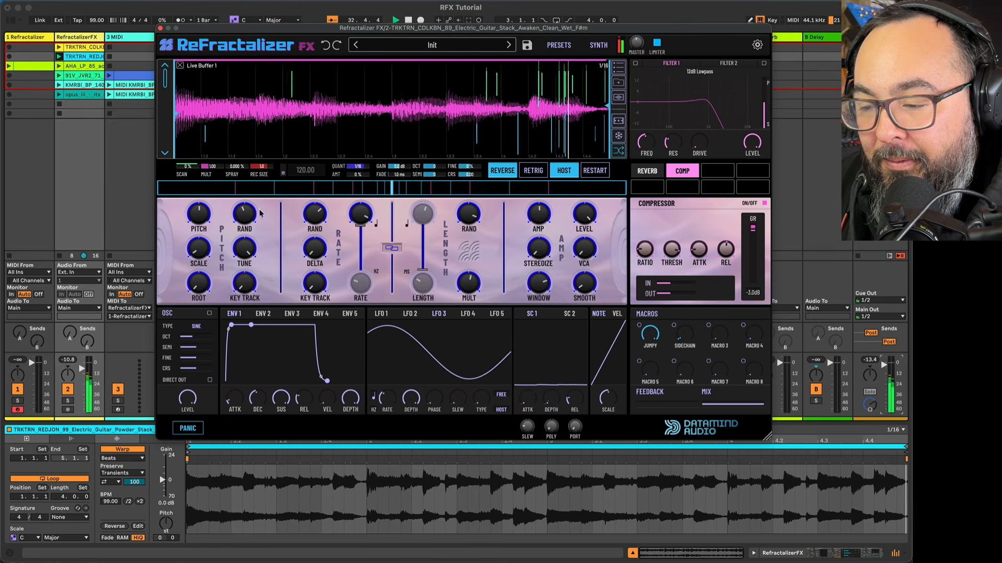
# Adjust the grain length multiplier and raise the spray to about 48%
pyautogui.moveTo(250, 205)
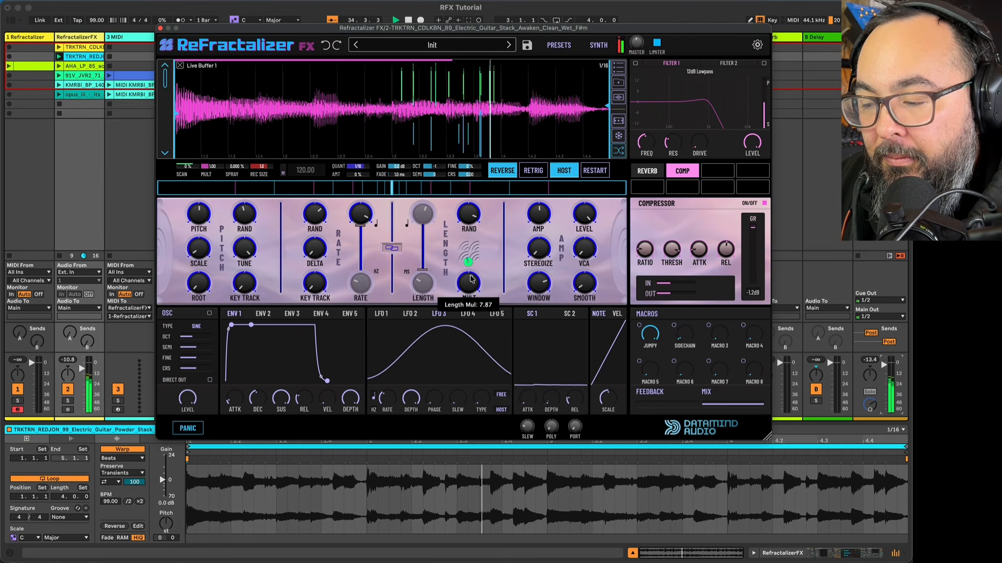
pyautogui.moveTo(470, 271); pyautogui.dragTo(469, 281)
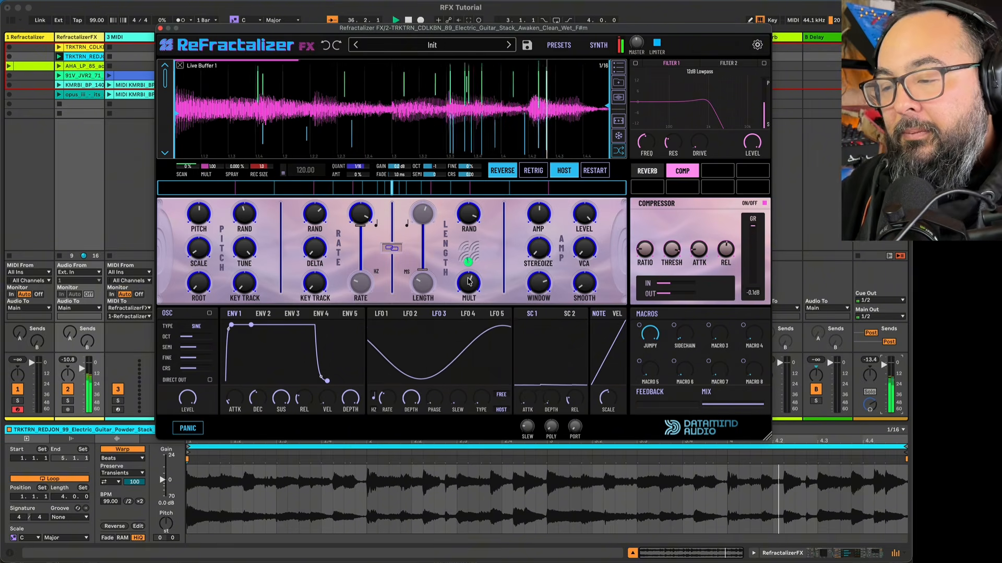
pyautogui.moveTo(244, 173); pyautogui.dragTo(254, 124)
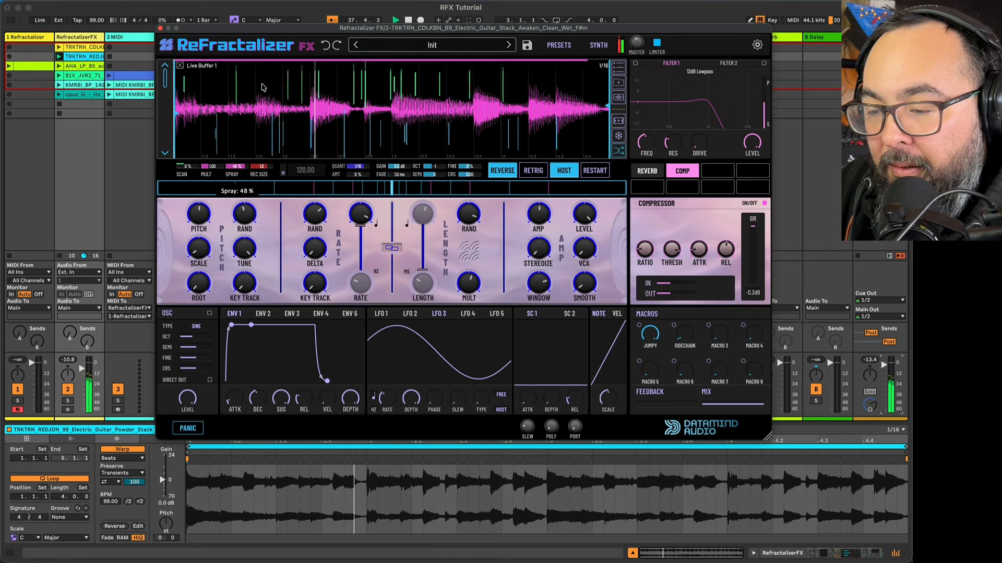
pyautogui.moveTo(264, 88); pyautogui.dragTo(263, 96)
# Lower the main output volume slightly and raise the spray to 100%
pyautogui.moveTo(884, 365); pyautogui.dragTo(884, 372)
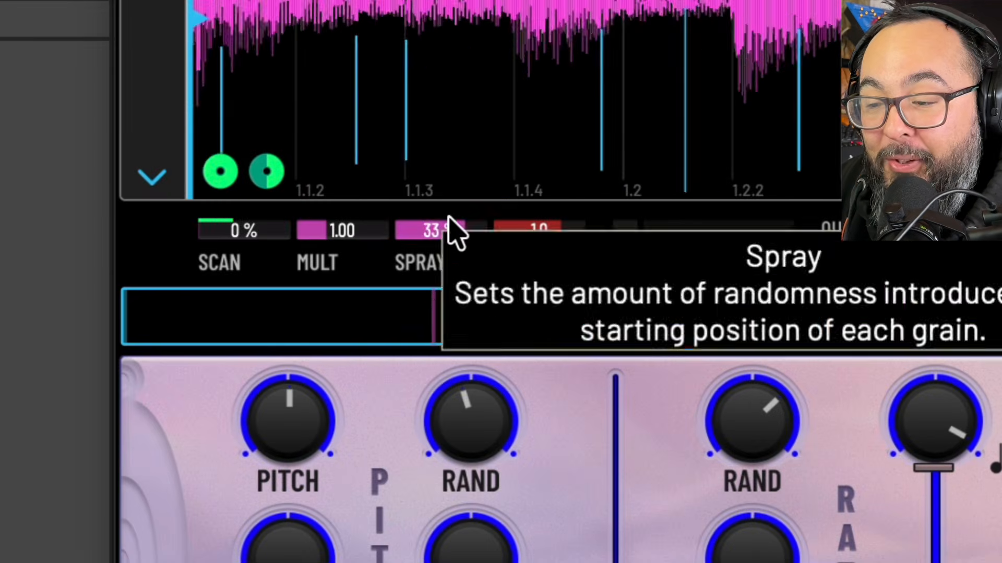
pyautogui.moveTo(238, 163)
pyautogui.mouseDown()
pyautogui.moveTo(231, 203)
pyautogui.moveTo(240, 180)
pyautogui.mouseUp()
pyautogui.moveTo(448, 273)
pyautogui.mouseDown()
pyautogui.moveTo(456, 299)
pyautogui.moveTo(494, 197)
pyautogui.moveTo(440, 380)
pyautogui.moveTo(477, 246)
pyautogui.moveTo(476, 141)
pyautogui.mouseUp()
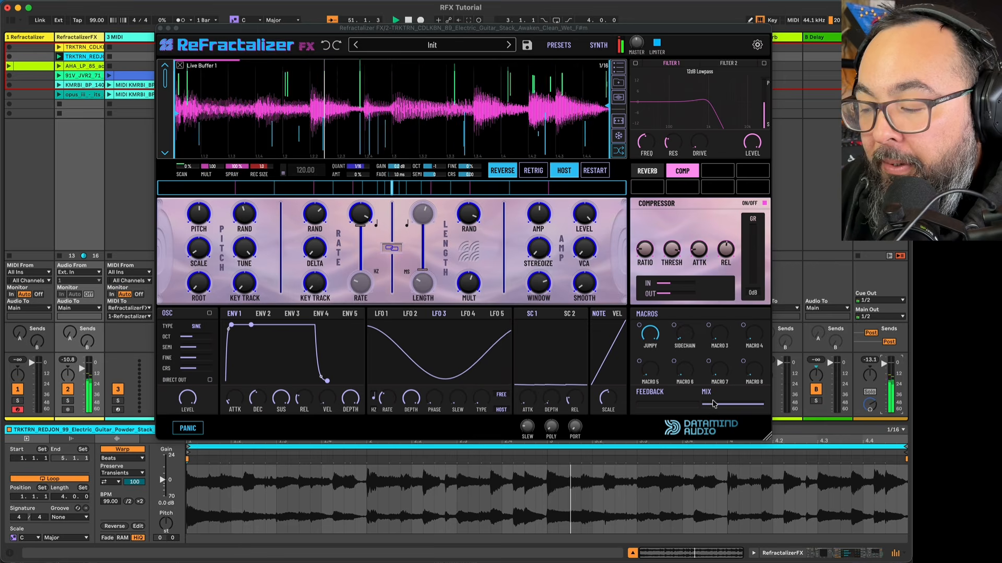
# Try out the plugin's Mix amount and bring the main output fader back up
pyautogui.moveTo(750, 408); pyautogui.dragTo(734, 428)
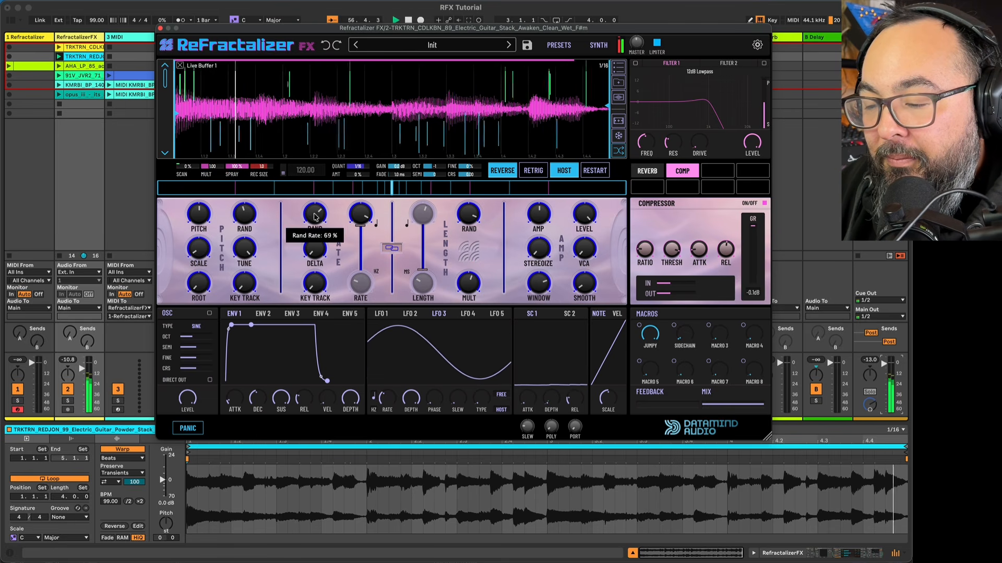
pyautogui.click(882, 412)
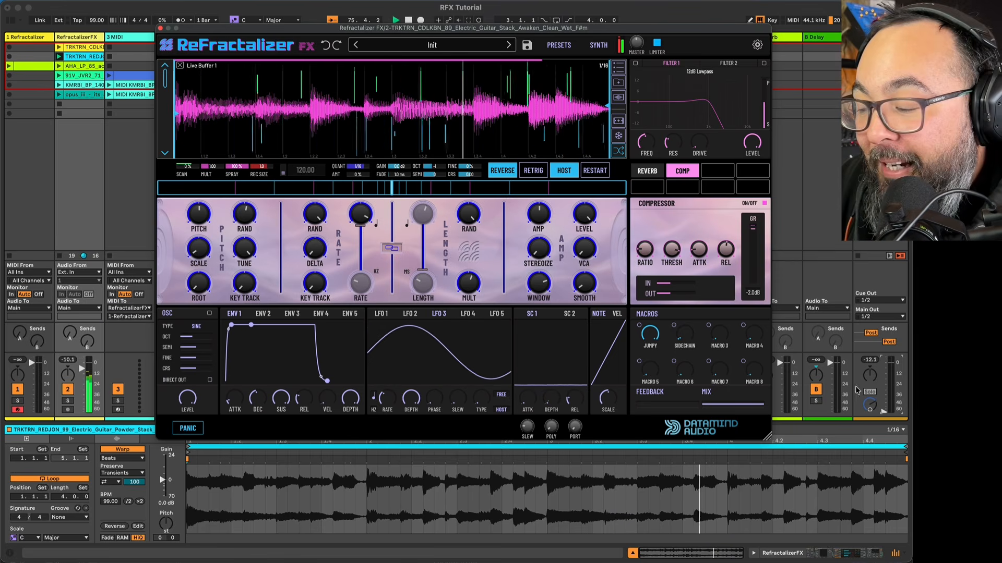
pyautogui.moveTo(884, 411); pyautogui.dragTo(883, 366)
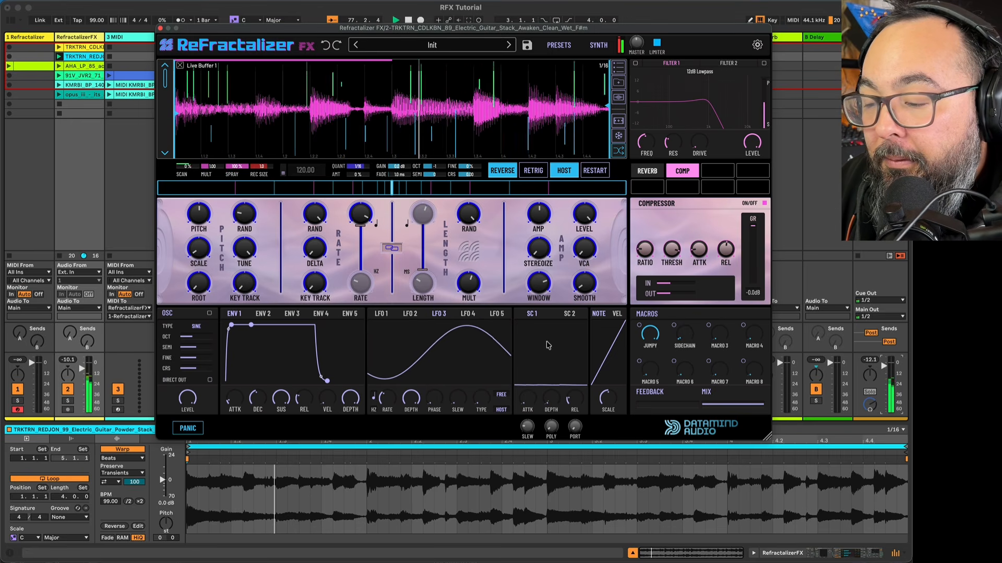
# Raise the feedback, trim it back to roughly half, and increase the pitch randomization slightly
pyautogui.moveTo(669, 405)
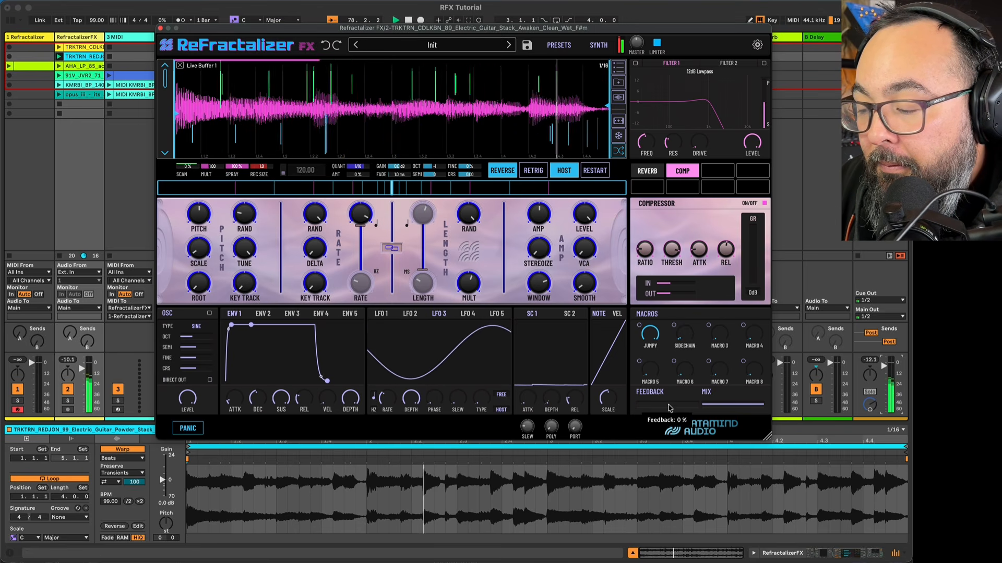
pyautogui.moveTo(671, 403); pyautogui.dragTo(678, 332)
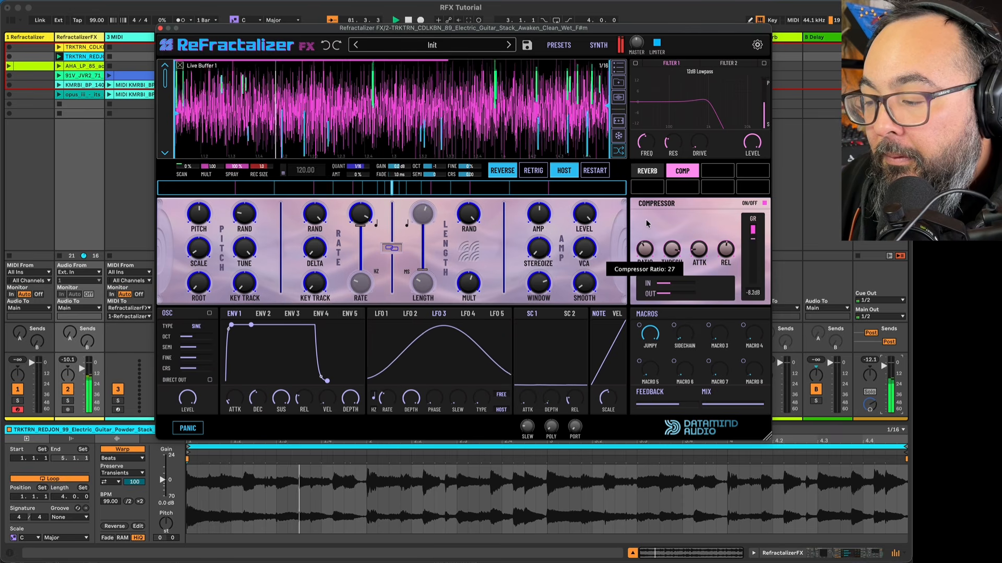
pyautogui.moveTo(679, 405); pyautogui.dragTo(674, 416)
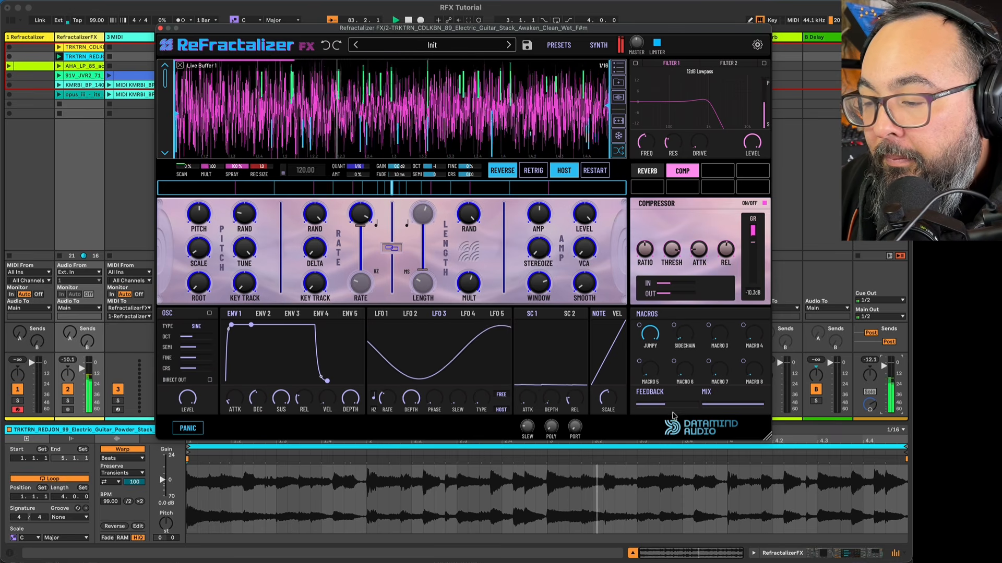
pyautogui.moveTo(249, 214); pyautogui.dragTo(249, 202)
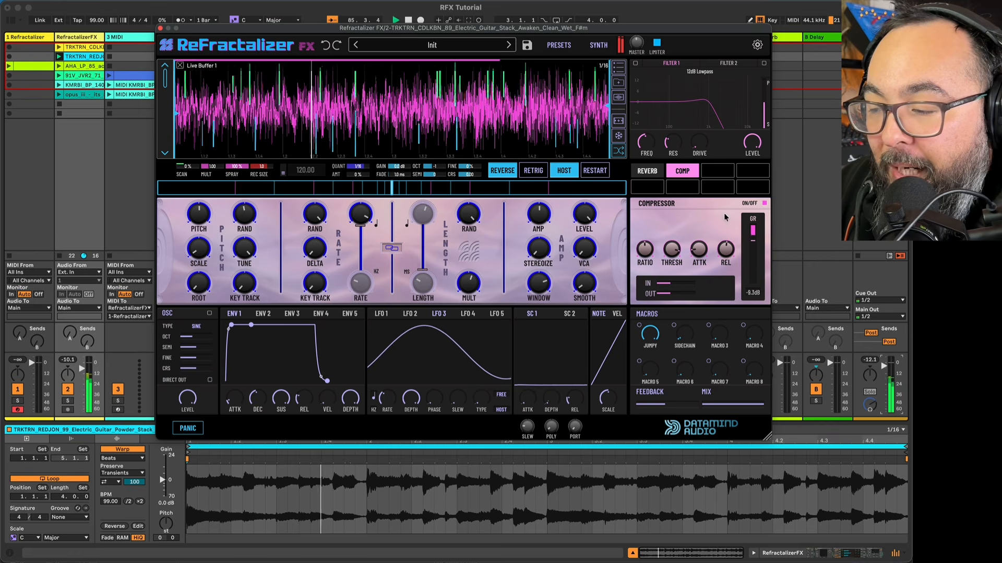
# Turn on the Reverb, raise its wet level to maximum and increase its size to 92.0
pyautogui.click(647, 171)
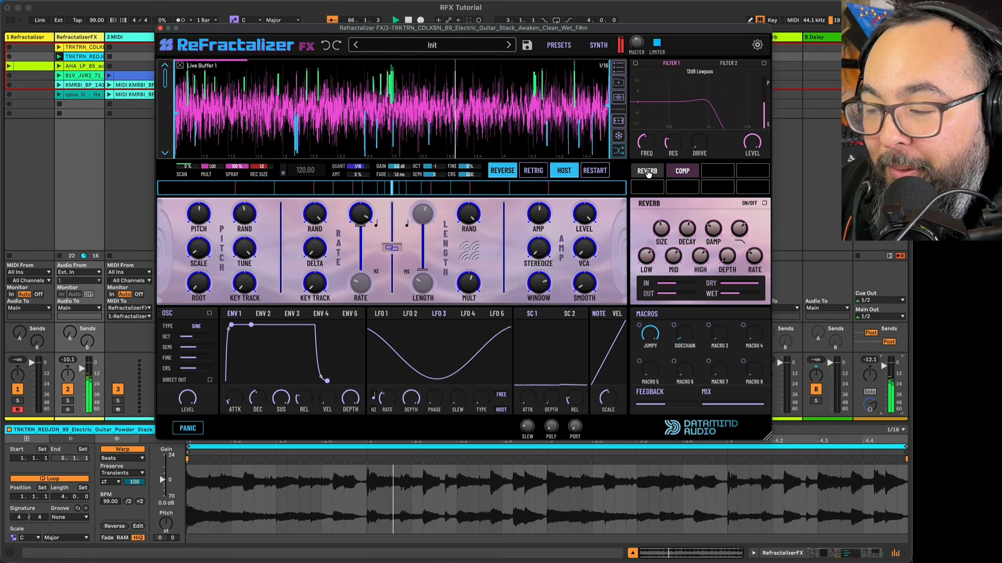
pyautogui.click(764, 204)
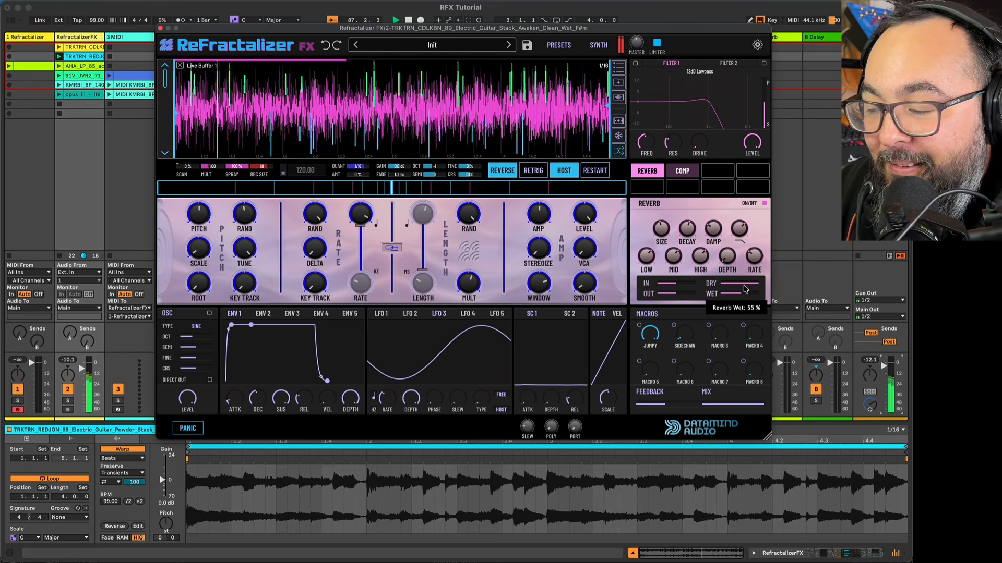
pyautogui.moveTo(745, 265); pyautogui.dragTo(745, 246)
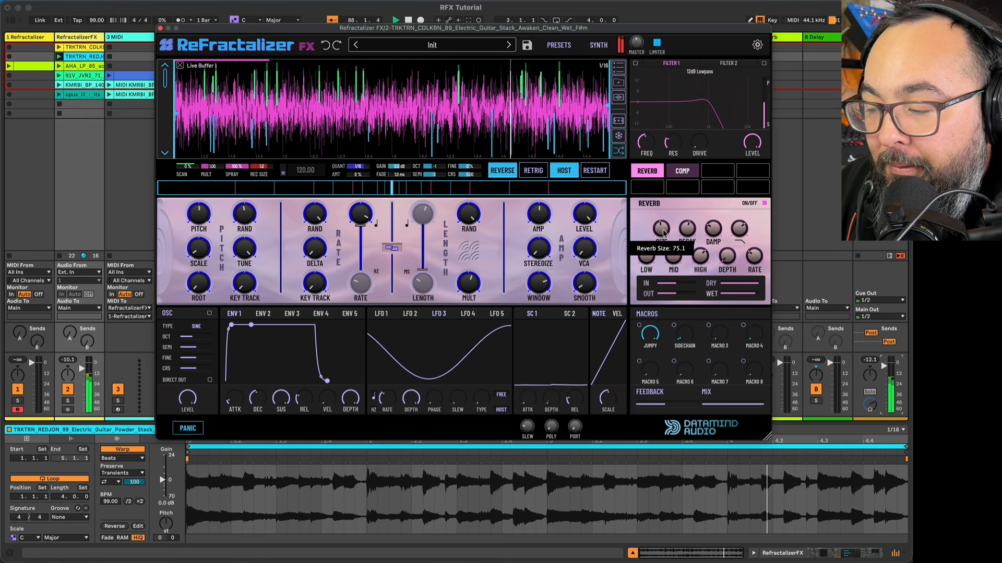
pyautogui.moveTo(663, 234); pyautogui.dragTo(663, 228)
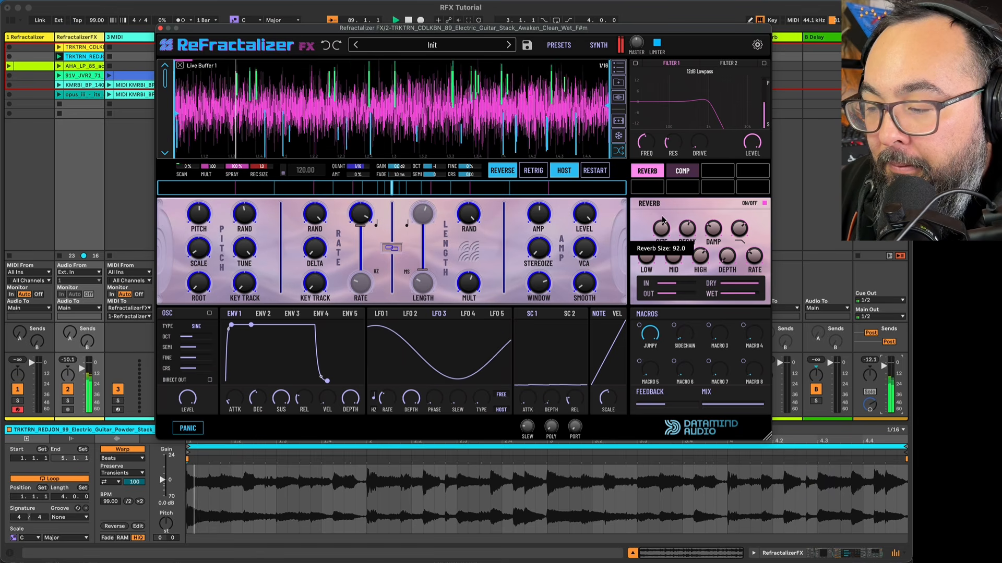
# Raise the pitch randomization to 55.5, bring it down to minimum, and readjust the rate randomization
pyautogui.moveTo(249, 209)
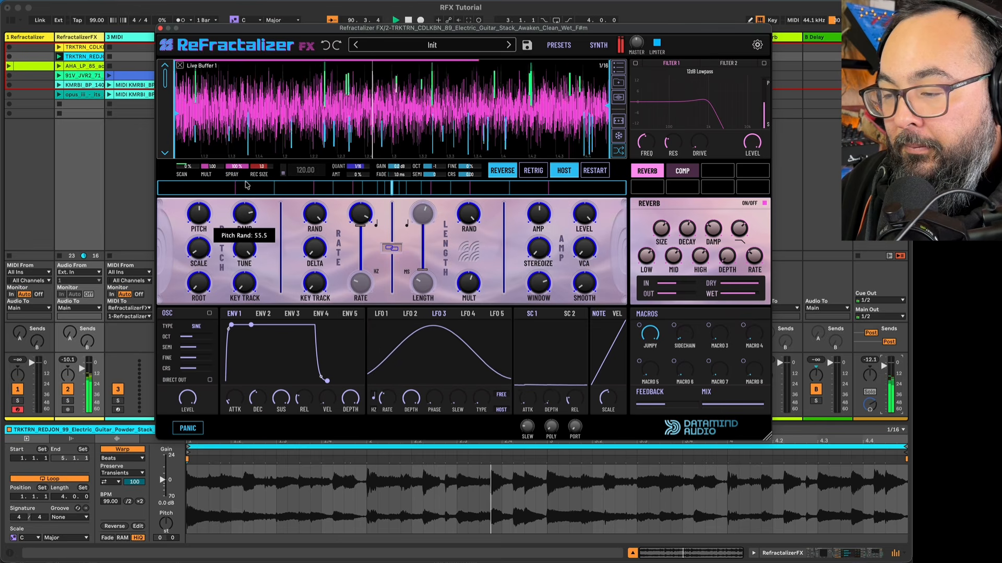
pyautogui.moveTo(247, 178); pyautogui.dragTo(241, 300)
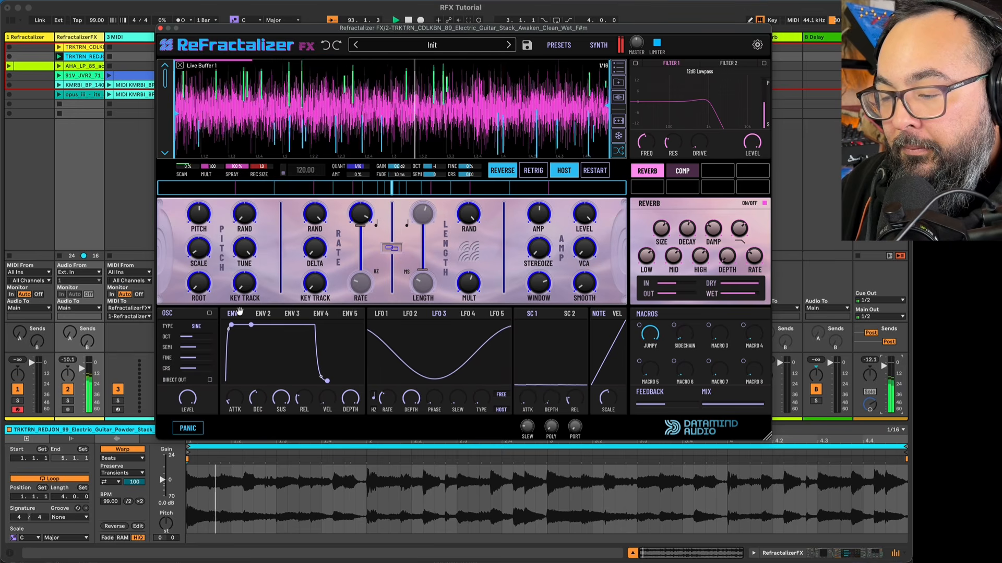
pyautogui.moveTo(315, 214); pyautogui.dragTo(299, 284)
# Bring the reverb wet level and the feedback down to zero and set the sample octave to 0
pyautogui.moveTo(755, 293); pyautogui.dragTo(710, 373)
pyautogui.moveTo(659, 405); pyautogui.dragTo(674, 455)
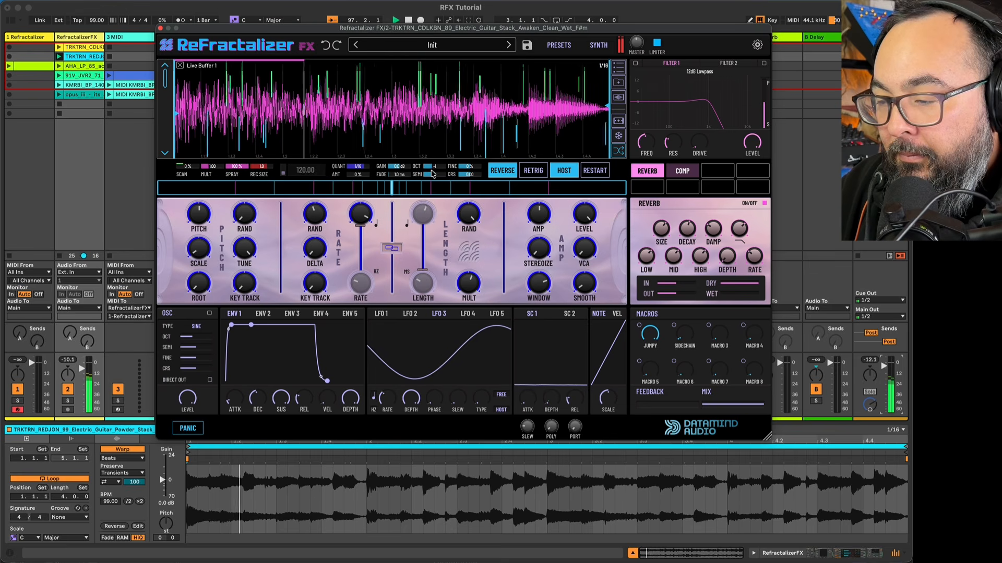
pyautogui.moveTo(432, 170); pyautogui.dragTo(433, 158)
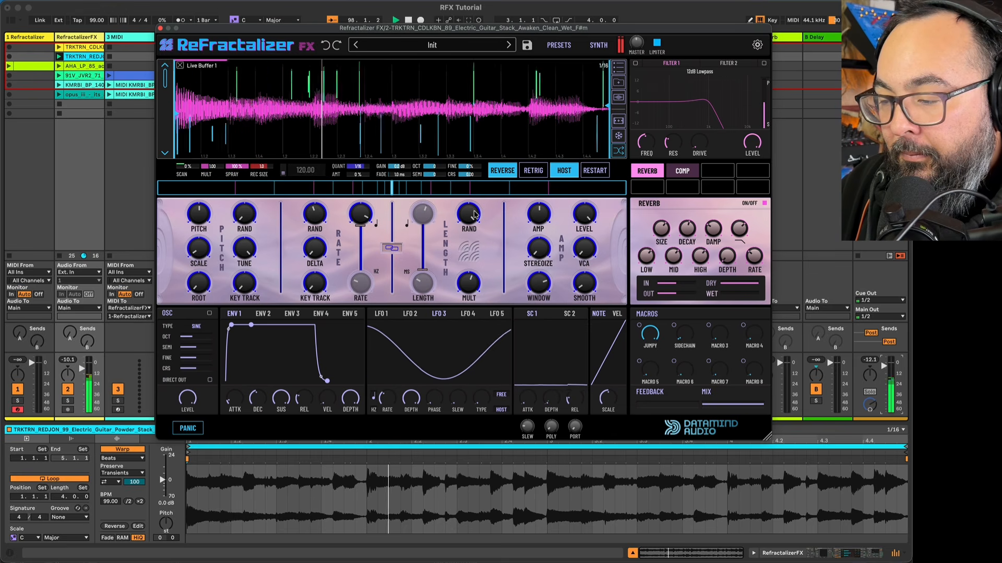
# Lower the grain length randomization and bring the rate randomization and length multiplier down to minimum
pyautogui.moveTo(467, 219); pyautogui.dragTo(463, 250)
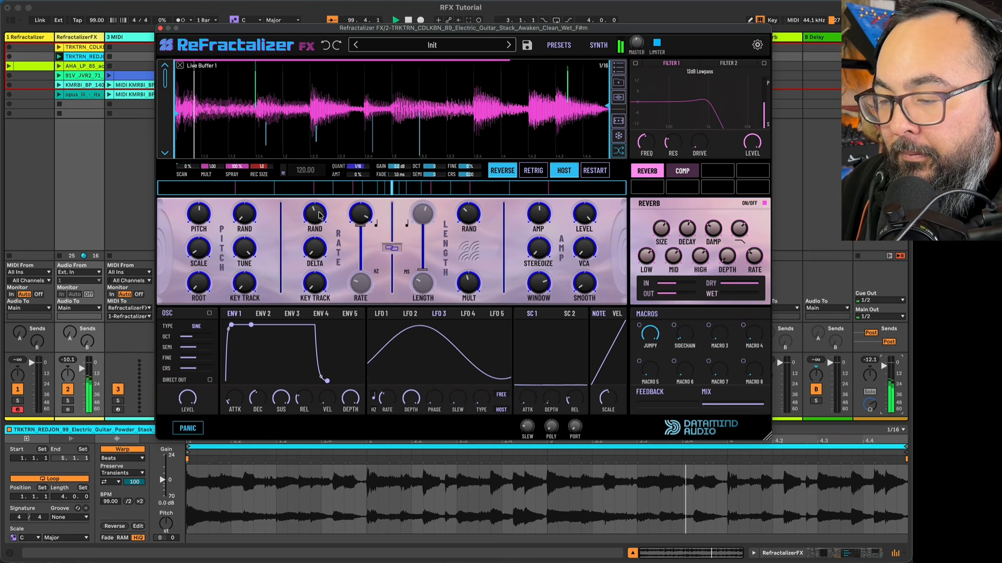
pyautogui.moveTo(314, 214); pyautogui.dragTo(318, 276)
pyautogui.moveTo(469, 283); pyautogui.dragTo(460, 305)
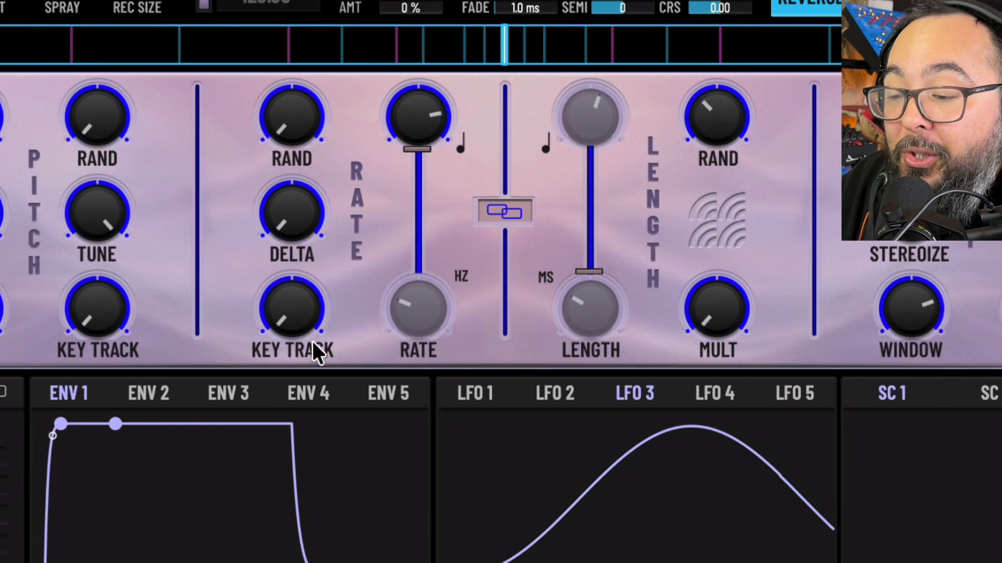
# Try the rate key tracking at maximum and reset it to its default
pyautogui.moveTo(298, 313); pyautogui.dragTo(190, 365)
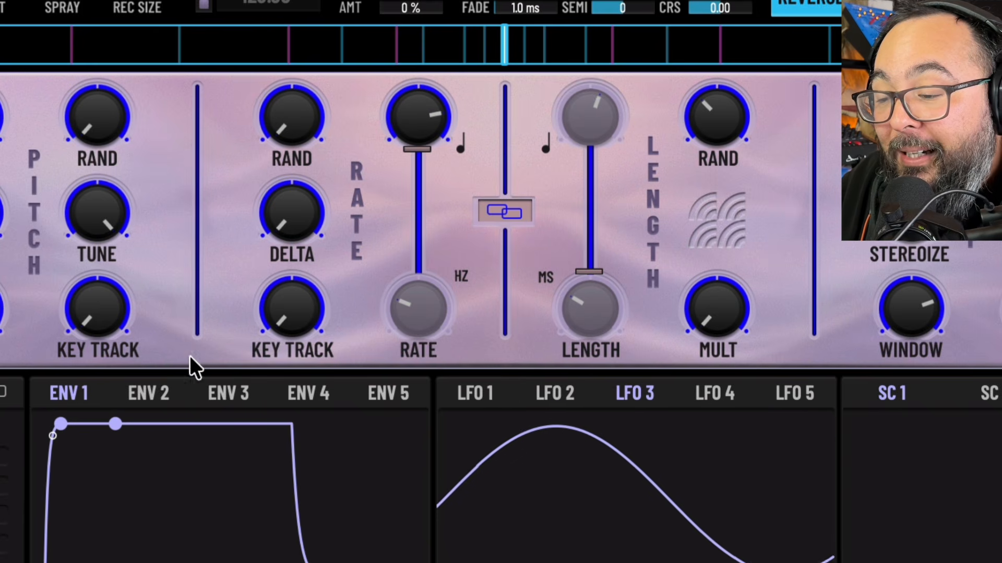
pyautogui.moveTo(302, 317); pyautogui.dragTo(280, 3)
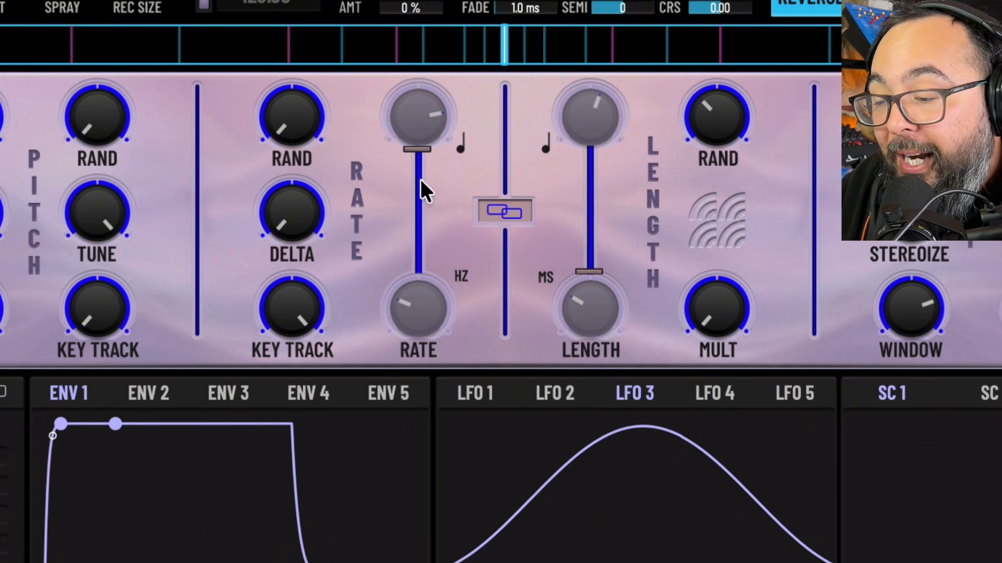
pyautogui.doubleClick(298, 302)
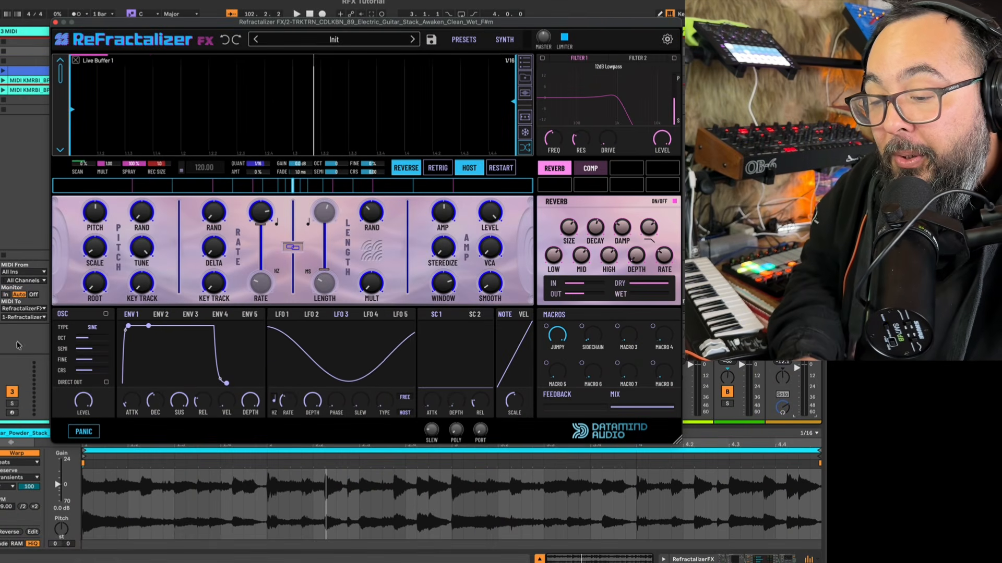
# Set the MIDI track's monitoring to In and raise the rate key tracking to maximum
pyautogui.click(7, 295)
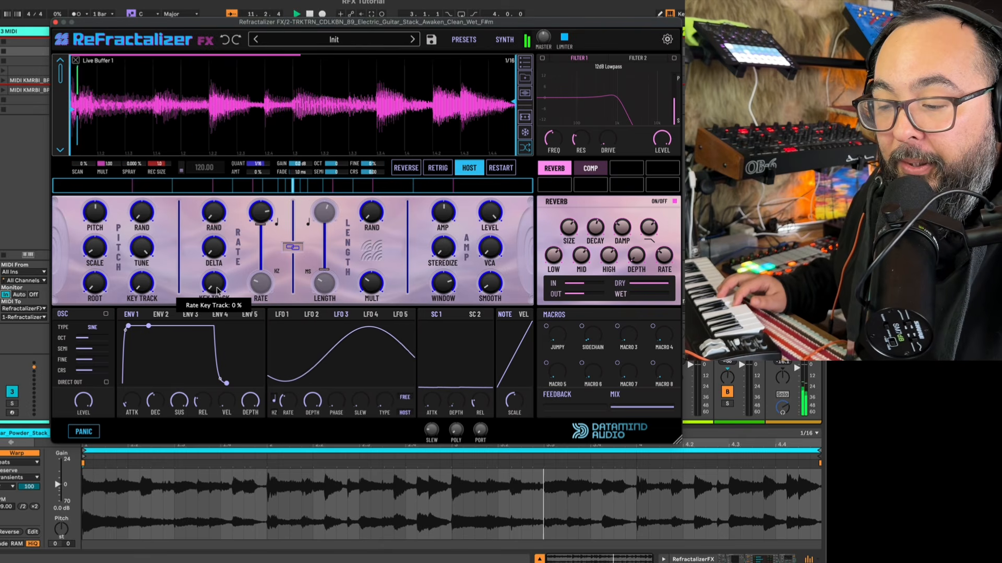
pyautogui.moveTo(217, 290); pyautogui.dragTo(227, 143)
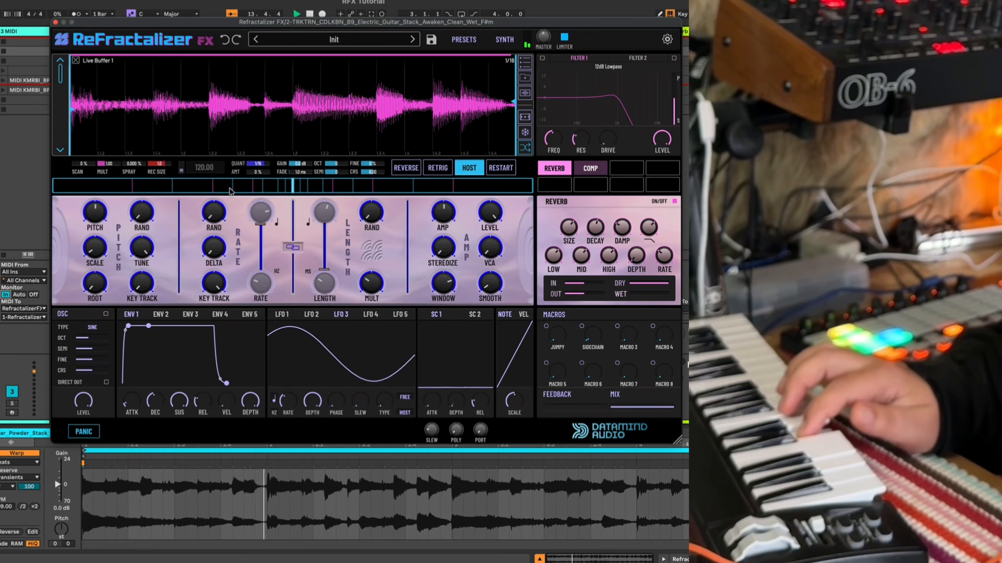
# Raise the VCA amount to maximum and lengthen Envelope 1's release beyond 50 ms
pyautogui.moveTo(213, 284); pyautogui.dragTo(233, 407)
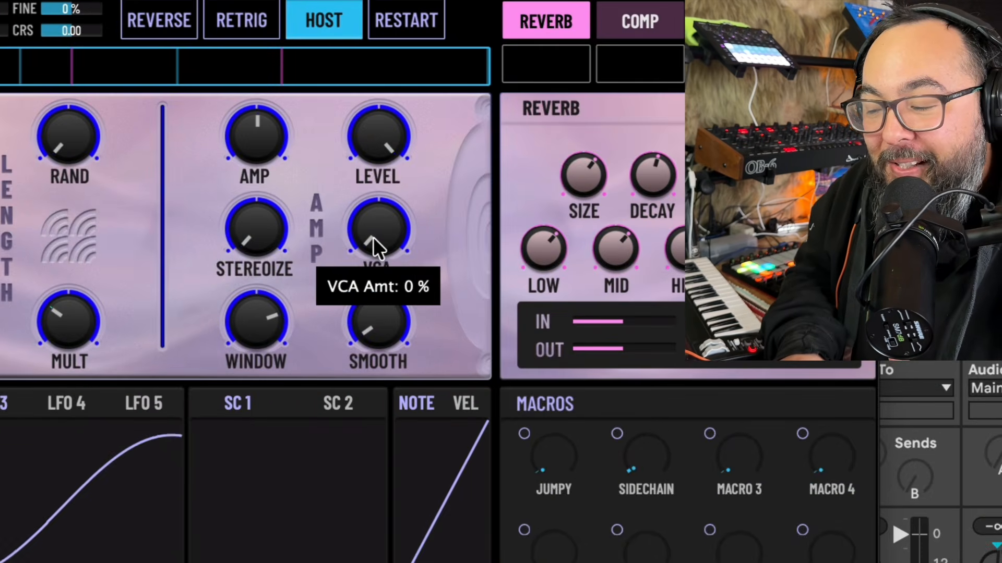
pyautogui.moveTo(488, 251); pyautogui.dragTo(479, 185)
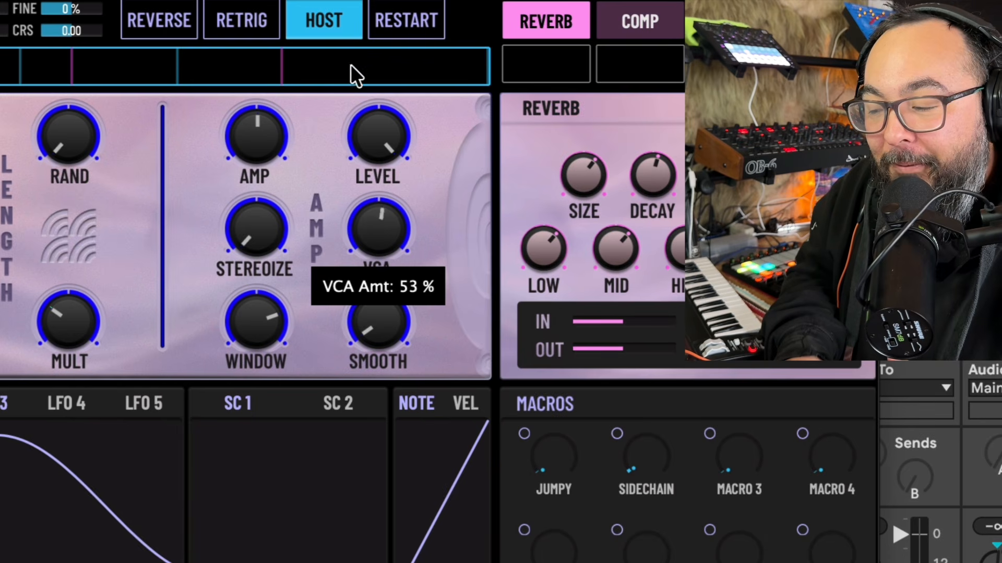
pyautogui.moveTo(351, 65); pyautogui.dragTo(352, 0)
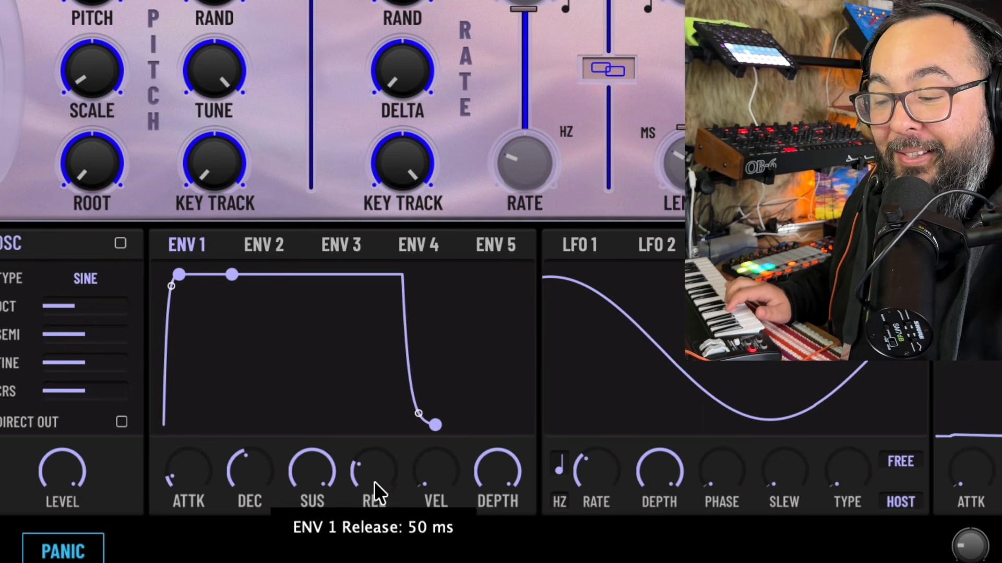
pyautogui.moveTo(374, 483); pyautogui.dragTo(373, 398)
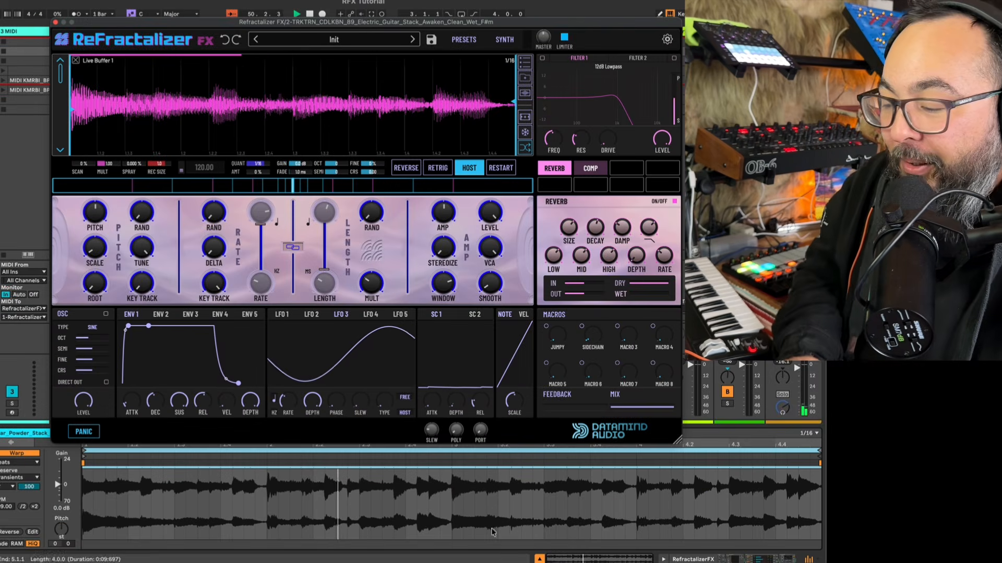
# Set the grain length multiplier to 2.00, try the length sync amount with the rate-length link off, and restore the link
pyautogui.moveTo(608, 451)
pyautogui.mouseDown()
pyautogui.moveTo(585, 471)
pyautogui.moveTo(615, 437)
pyautogui.mouseUp()
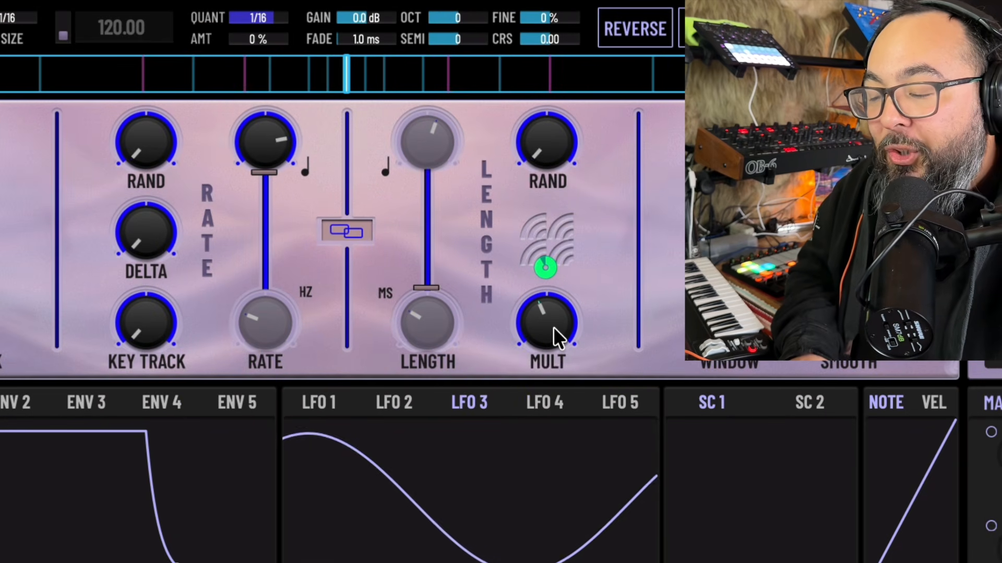
pyautogui.moveTo(493, 313)
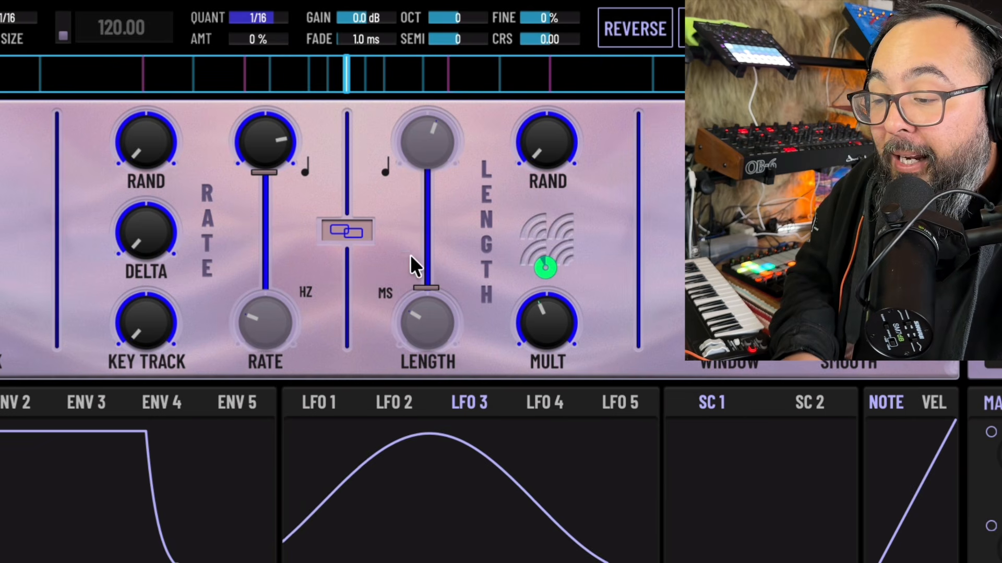
pyautogui.click(346, 234)
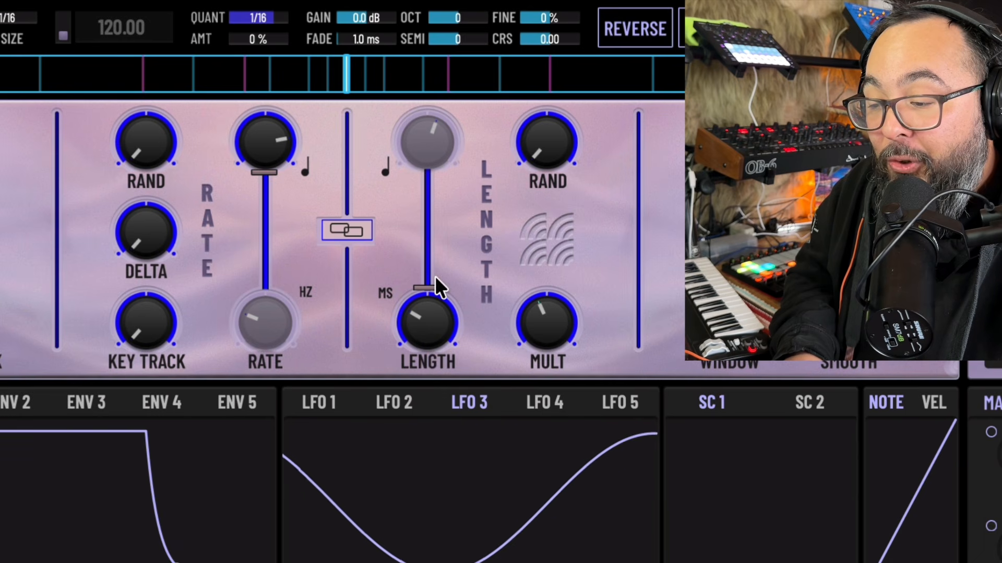
pyautogui.moveTo(434, 276); pyautogui.dragTo(445, 175)
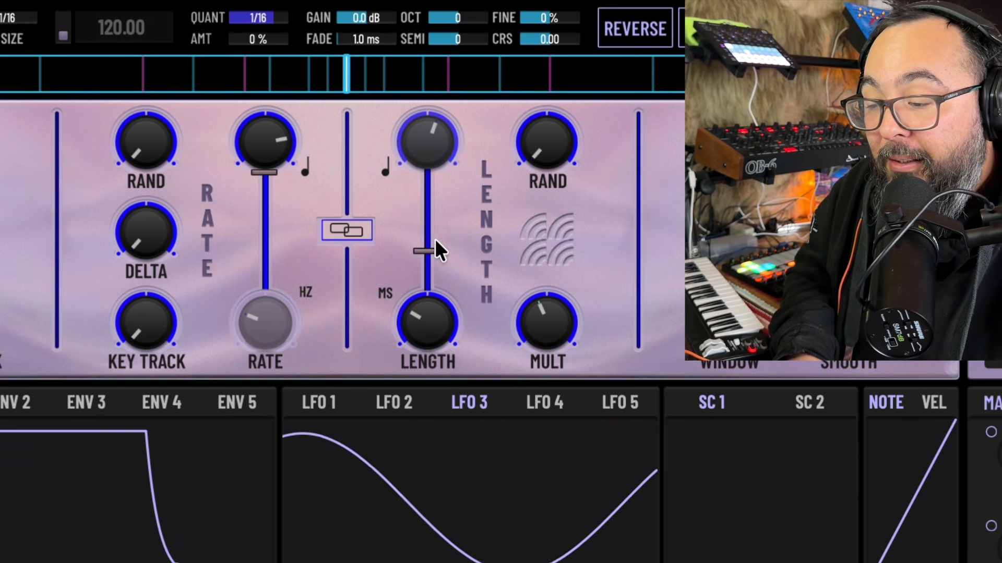
pyautogui.moveTo(430, 251)
pyautogui.moveTo(430, 251); pyautogui.dragTo(411, 349)
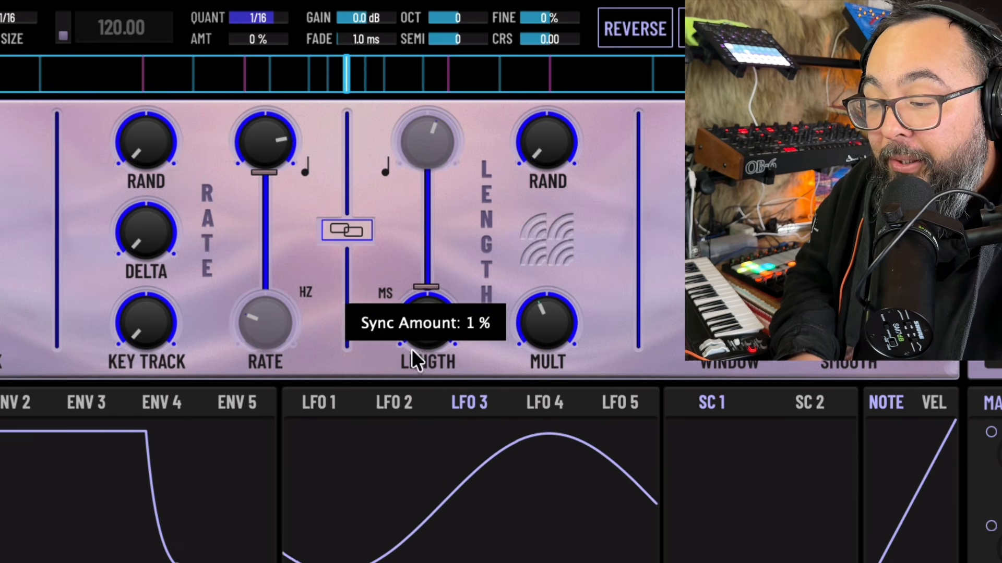
pyautogui.click(348, 234)
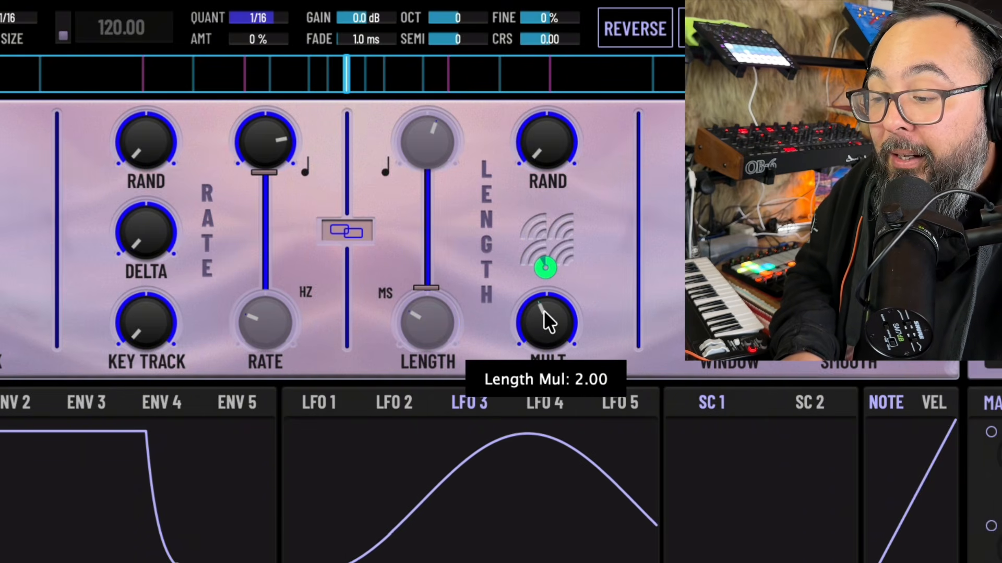
# Fine-tune the grain length multiplier and raise the polyphony to at least 4 voices
pyautogui.moveTo(544, 311); pyautogui.dragTo(544, 331)
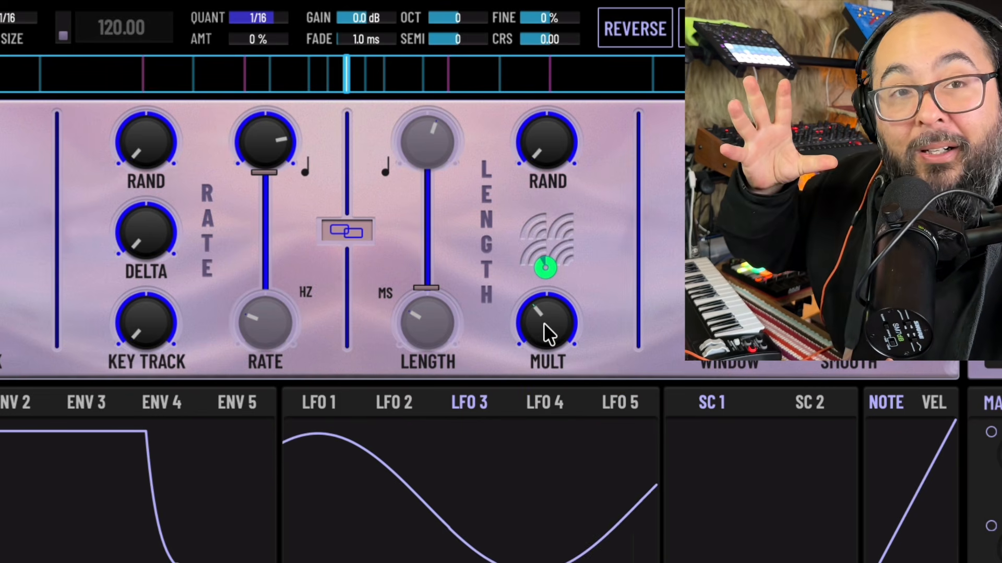
pyautogui.moveTo(544, 324); pyautogui.dragTo(544, 304)
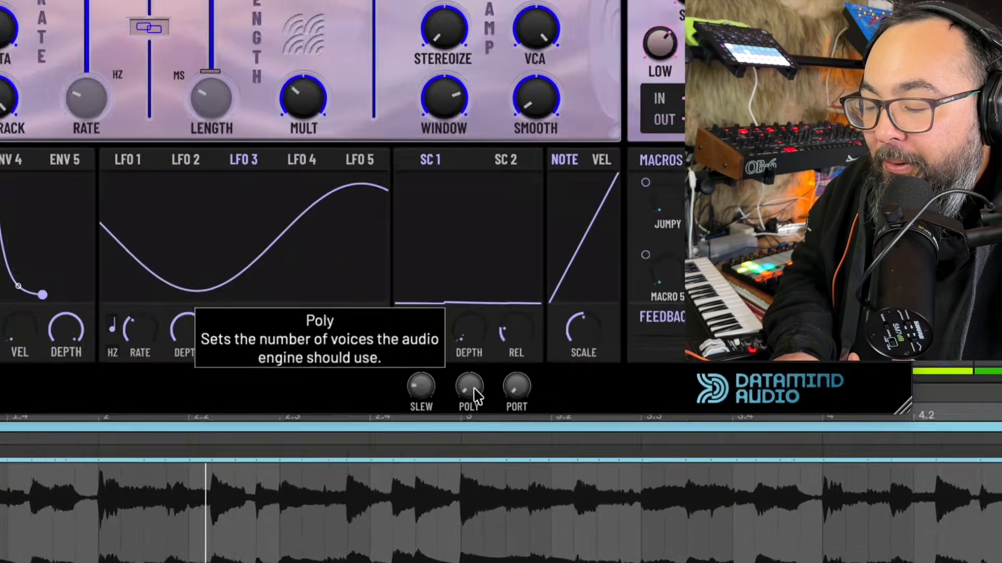
pyautogui.moveTo(460, 433); pyautogui.dragTo(458, 416)
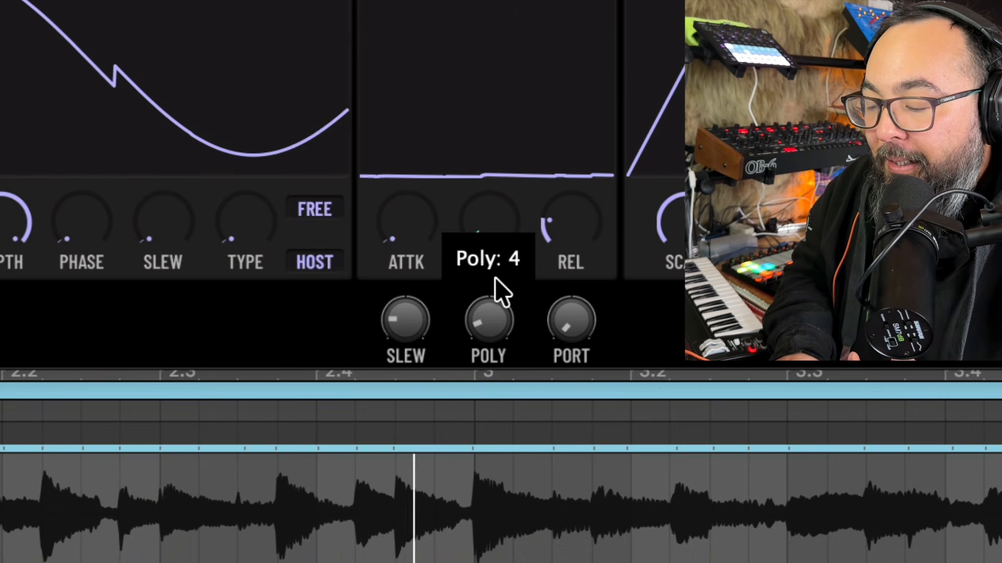
pyautogui.moveTo(495, 277); pyautogui.dragTo(495, 255)
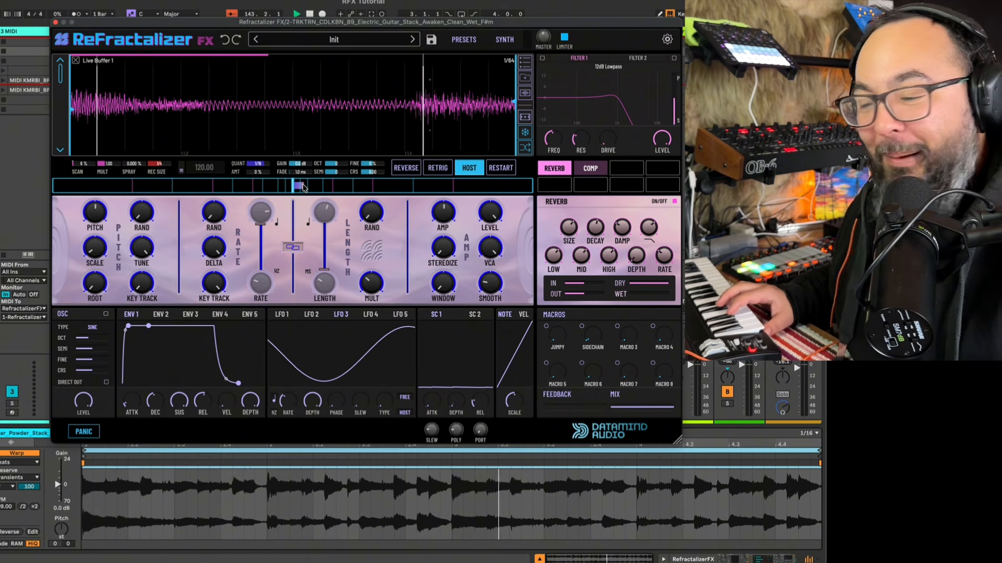
# Return the strip beneath the sample waveform to its centre and assign LFO 3 to modulate it
pyautogui.moveTo(303, 188)
pyautogui.mouseDown()
pyautogui.moveTo(313, 187)
pyautogui.moveTo(280, 187)
pyautogui.moveTo(521, 259)
pyautogui.moveTo(373, 211)
pyautogui.moveTo(521, 230)
pyautogui.moveTo(295, 201)
pyautogui.mouseUp()
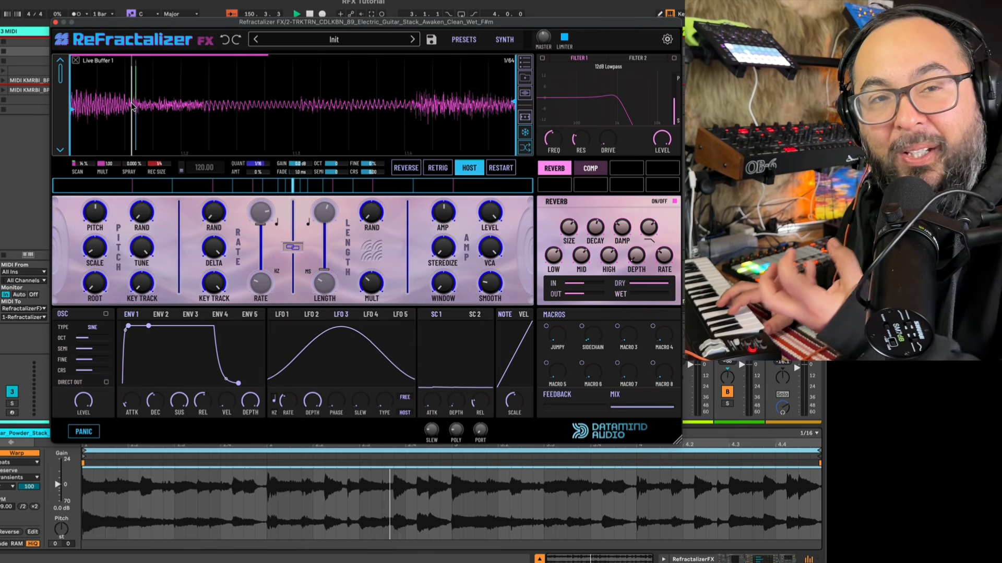
pyautogui.moveTo(339, 313); pyautogui.dragTo(325, 287)
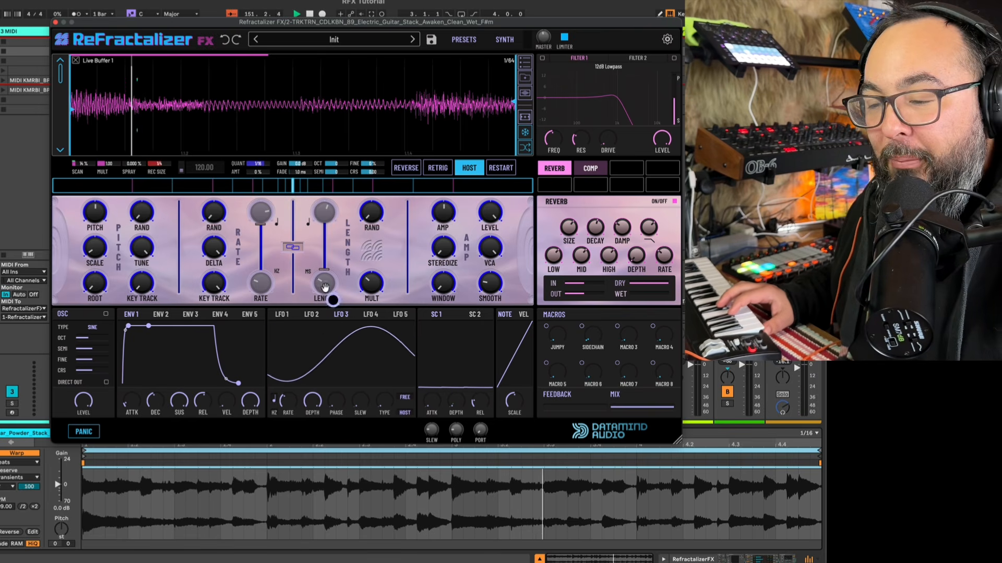
pyautogui.moveTo(276, 213); pyautogui.dragTo(294, 187)
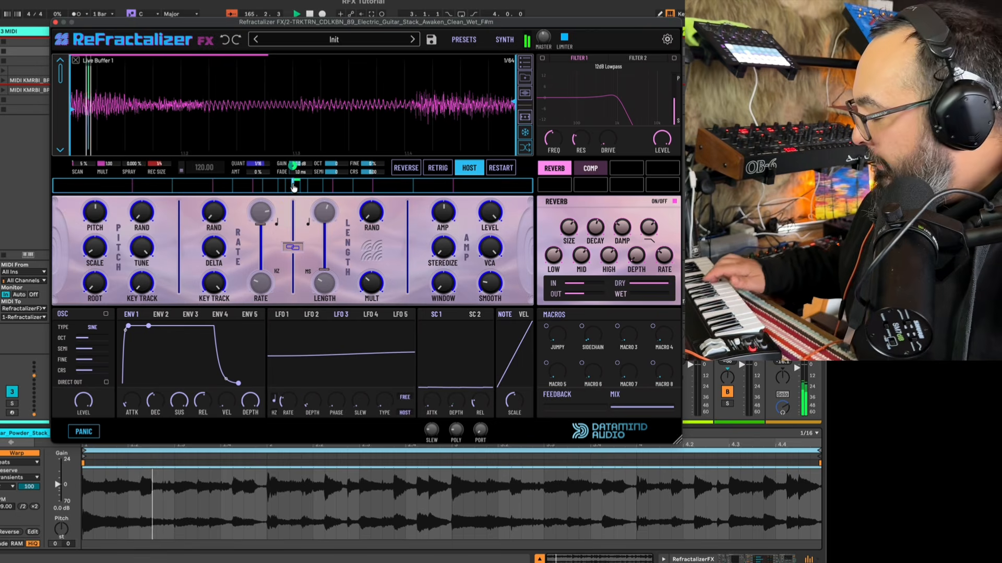
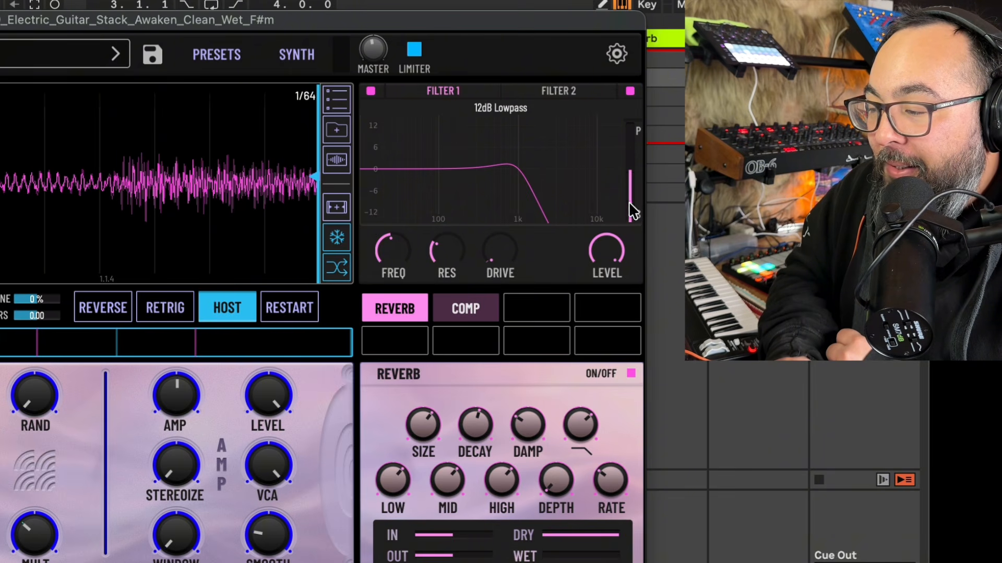
# Change Filter 1 to the digital Multi Notch type and lower its frequency
pyautogui.moveTo(629, 202); pyautogui.dragTo(615, 291)
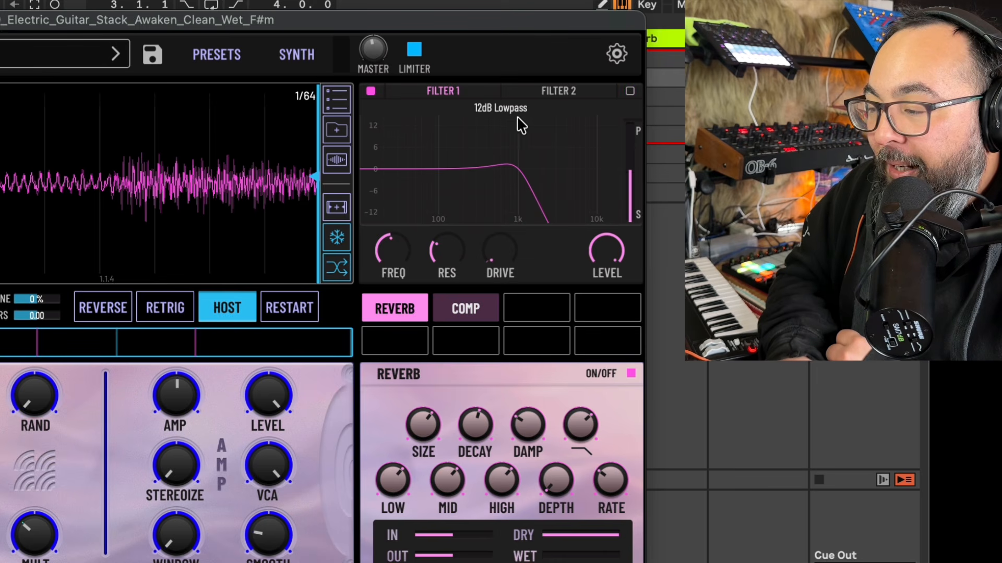
pyautogui.click(459, 110)
pyautogui.moveTo(426, 121)
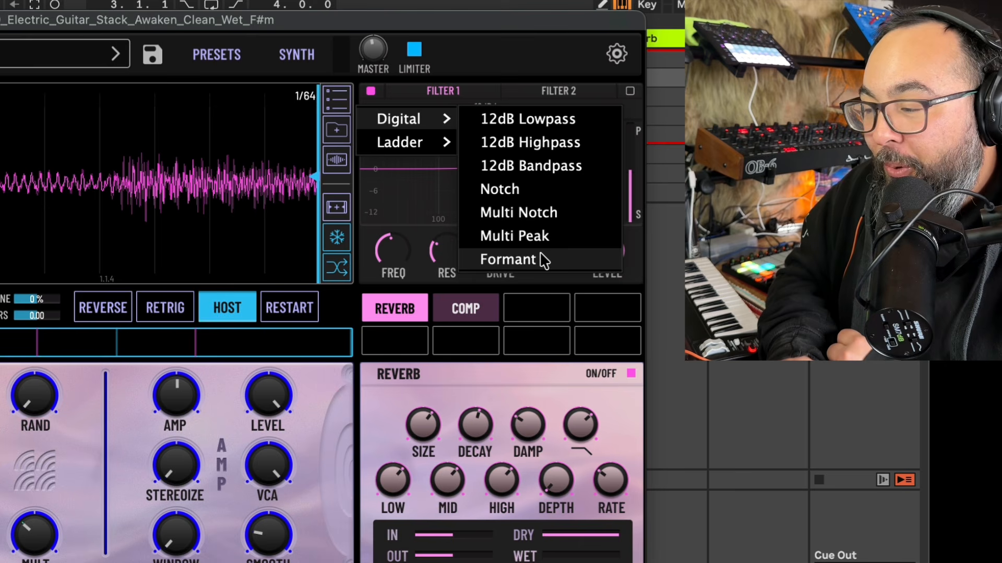
pyautogui.click(552, 219)
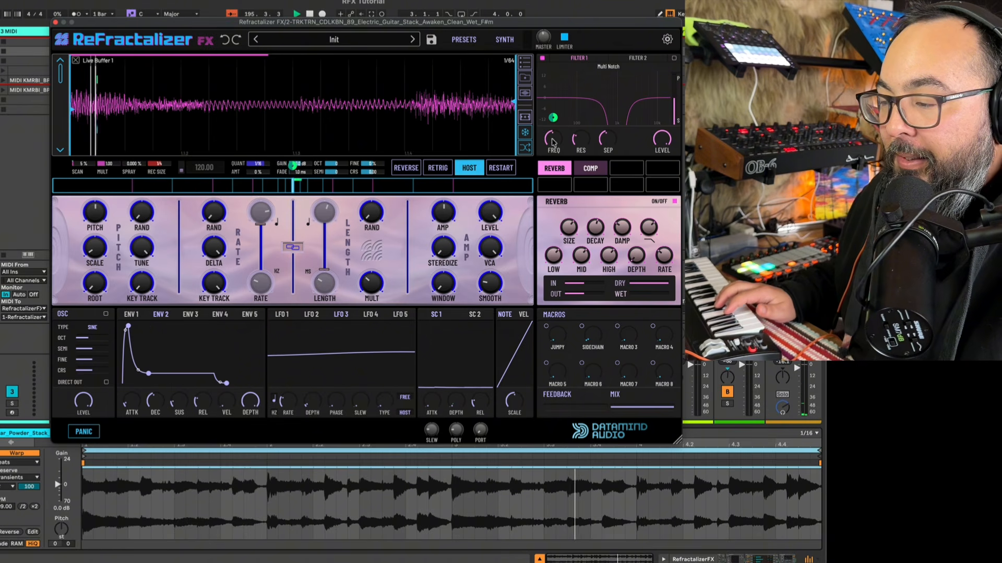
pyautogui.moveTo(552, 140); pyautogui.dragTo(551, 166)
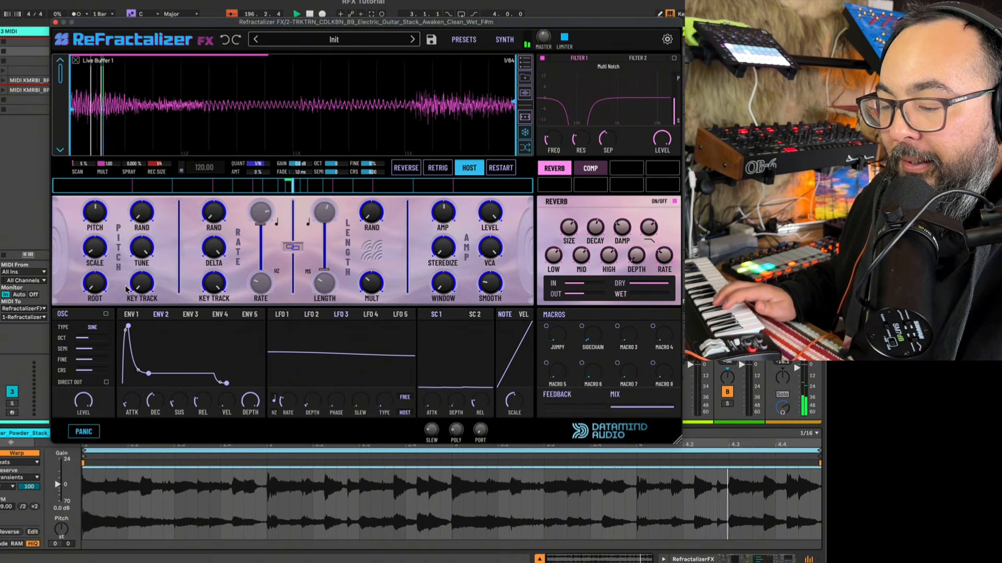
# Lengthen the decay and release of Envelope 2
pyautogui.moveTo(166, 408); pyautogui.dragTo(172, 359)
pyautogui.moveTo(202, 400); pyautogui.dragTo(202, 351)
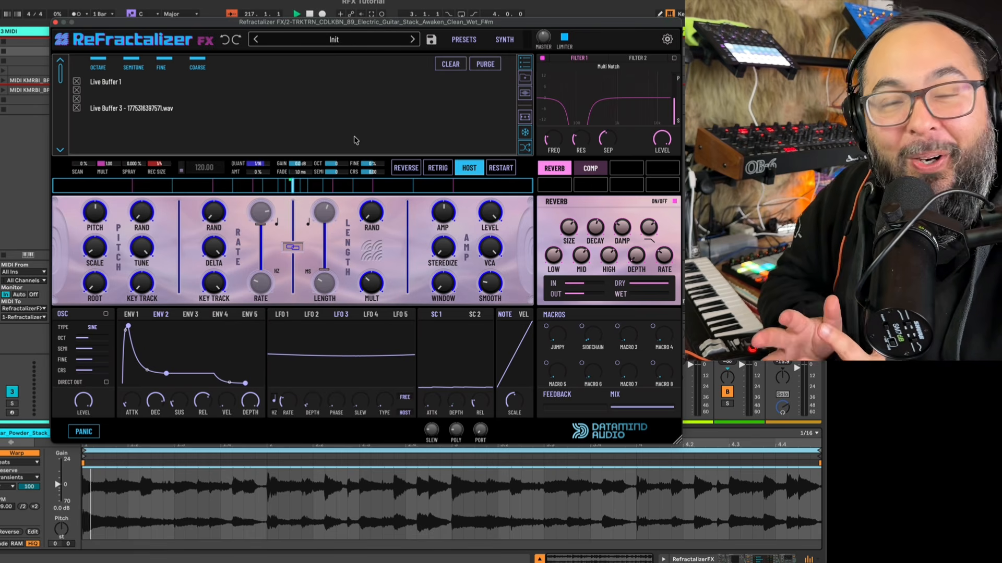
# Start loading samples into the sample list and browse to the Halfred Foley folder inside Foley
pyautogui.rightClick(355, 140)
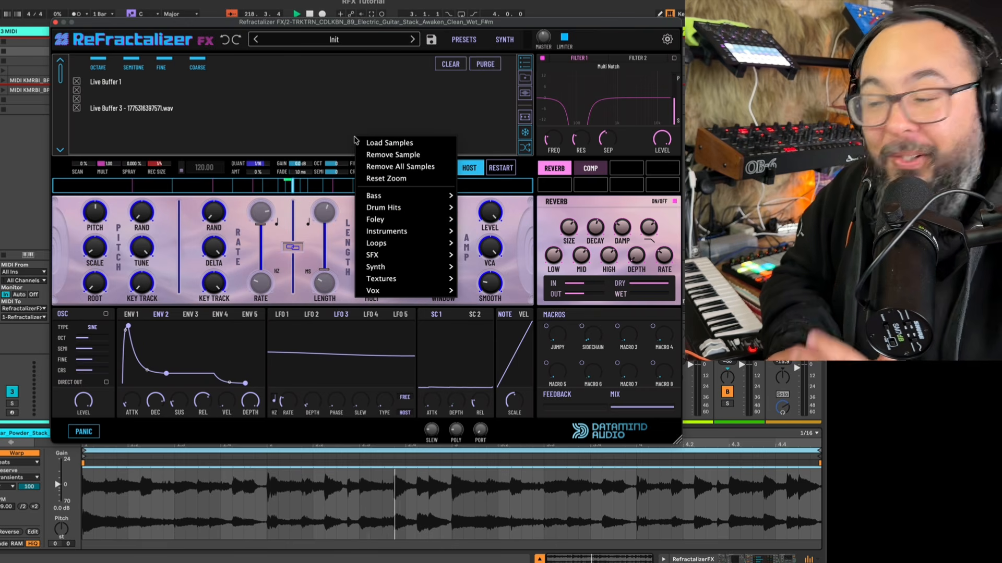
pyautogui.click(381, 143)
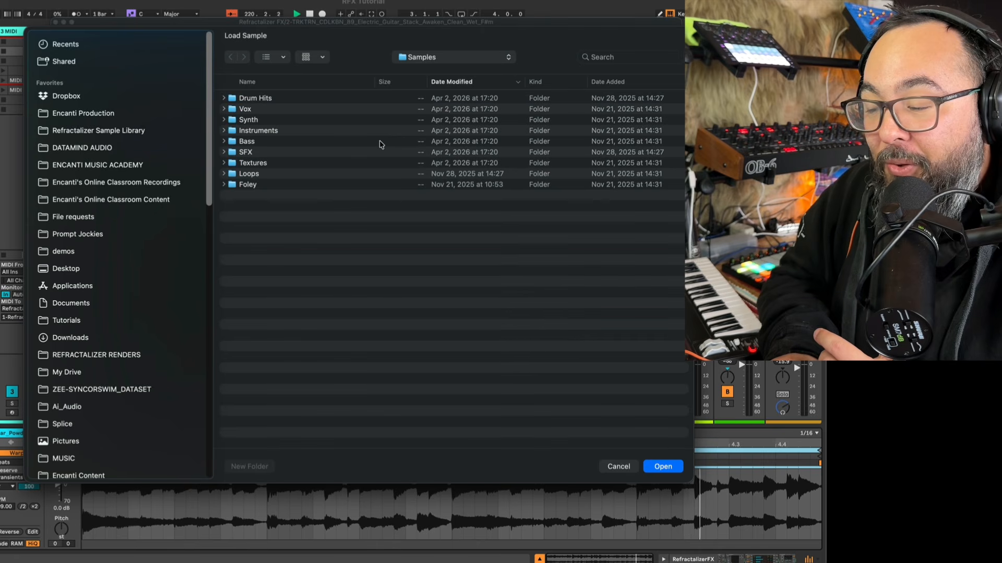
pyautogui.click(267, 189)
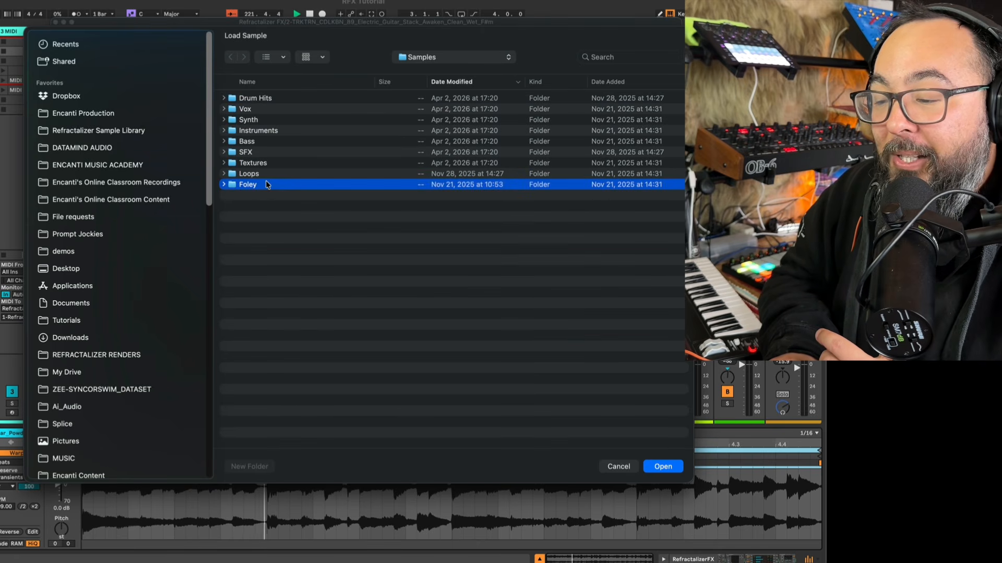
pyautogui.doubleClick(266, 185)
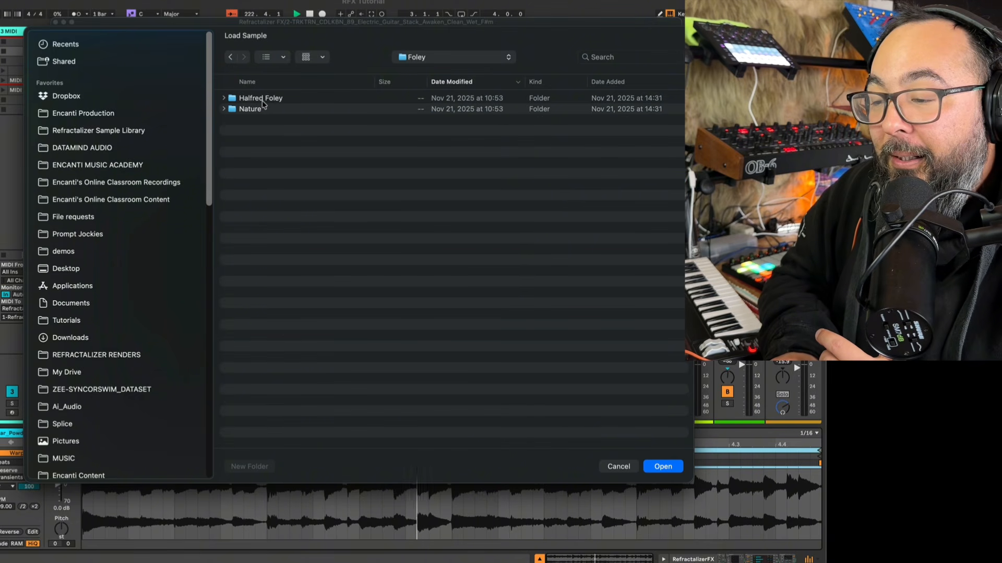
pyautogui.click(263, 102)
pyautogui.doubleClick(263, 102)
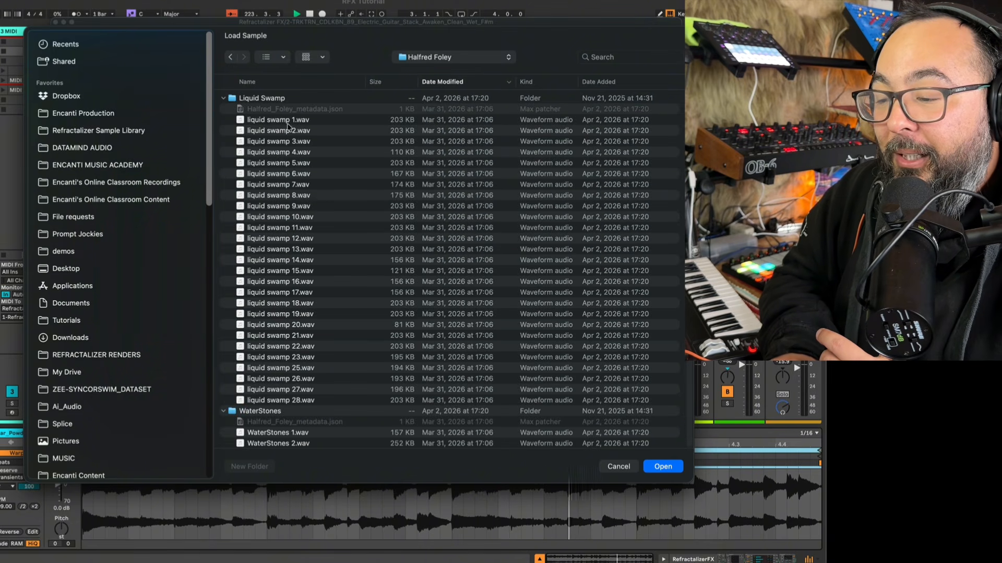
# Preview WaterStones 8.wav and step through the neighbouring samples in the WaterStones folder
pyautogui.scroll(-10, 287, 230)
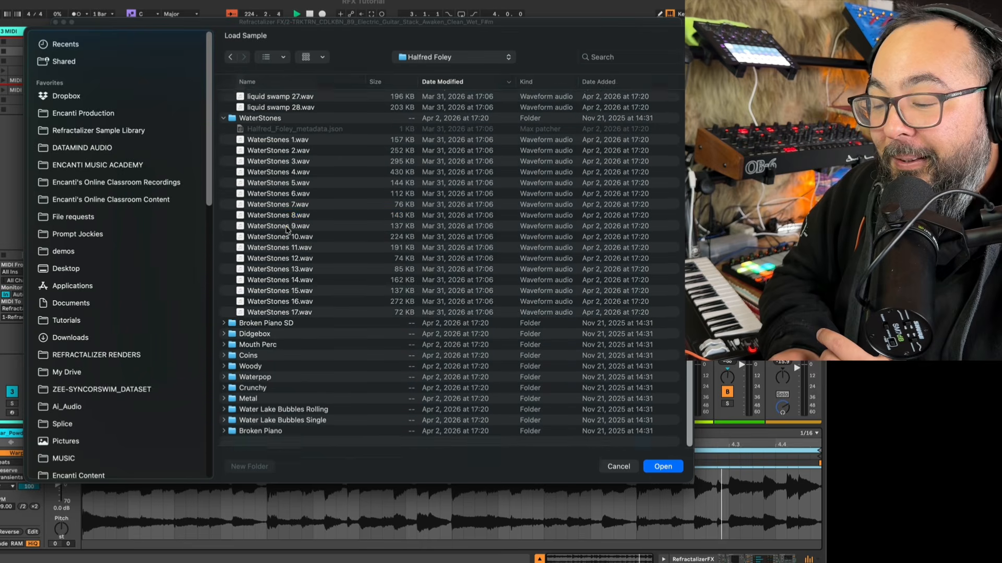
pyautogui.click(286, 226)
pyautogui.press('space')
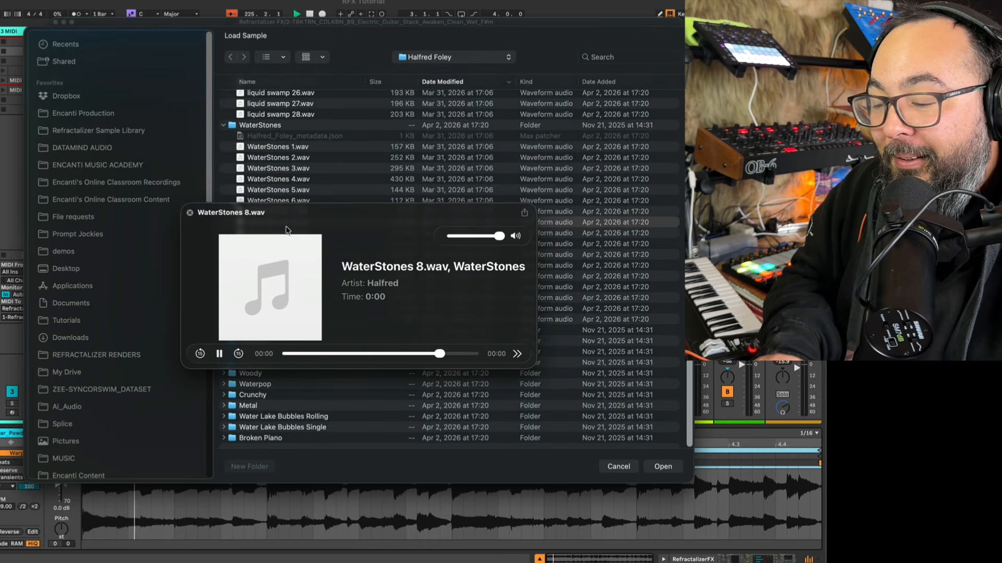
pyautogui.press('space')
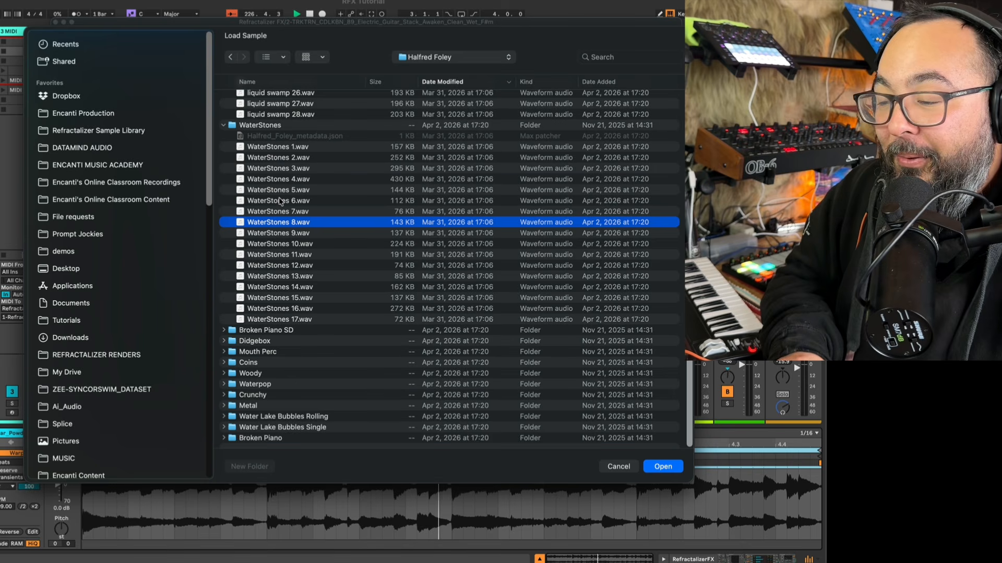
pyautogui.scroll(2, 280, 202)
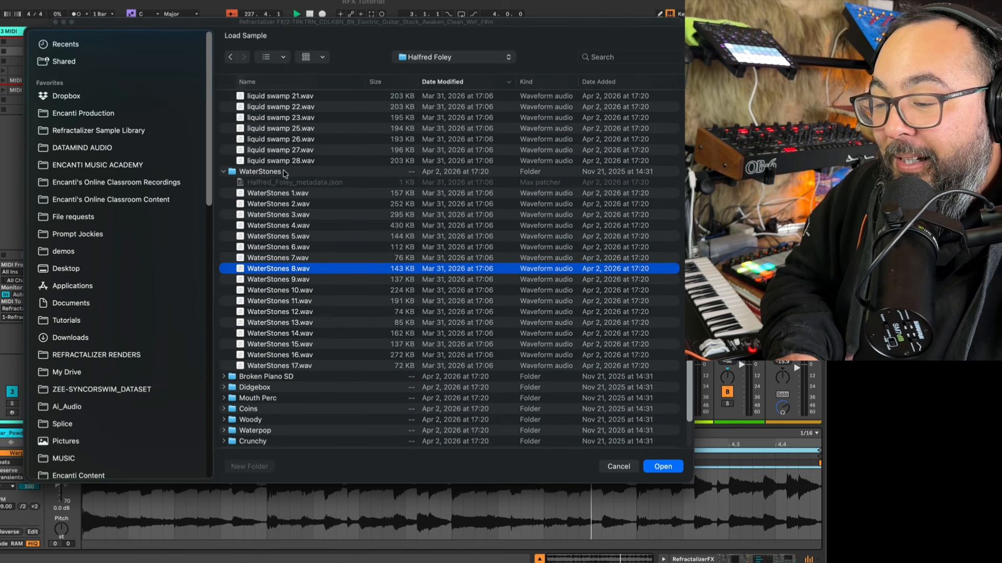
pyautogui.press('Up')
pyautogui.press('Up')
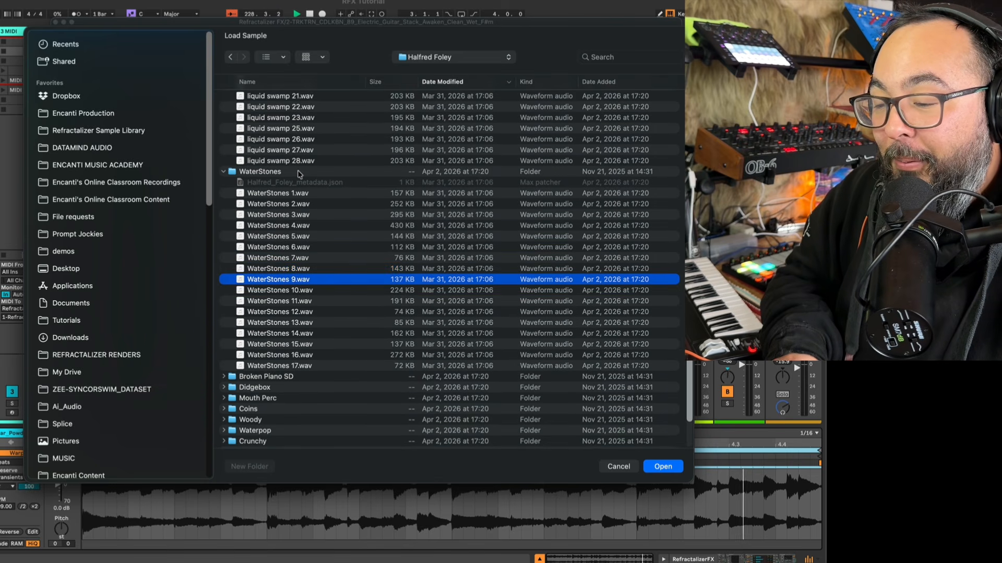
# Load the WaterStones, Waterpop, Mouth Perc, Water Lake Bubbles Single and Woody folders from Halfred Foley together
pyautogui.click(292, 174)
pyautogui.scroll(-3, 286, 297)
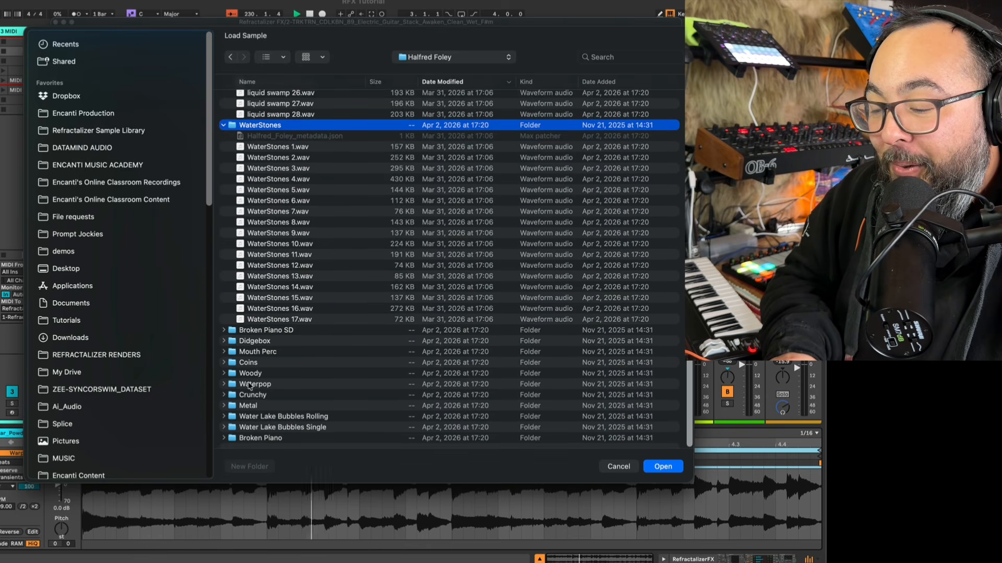
pyautogui.click(253, 387)
pyautogui.keyDown('super'); pyautogui.click(278, 353); pyautogui.keyUp('super')
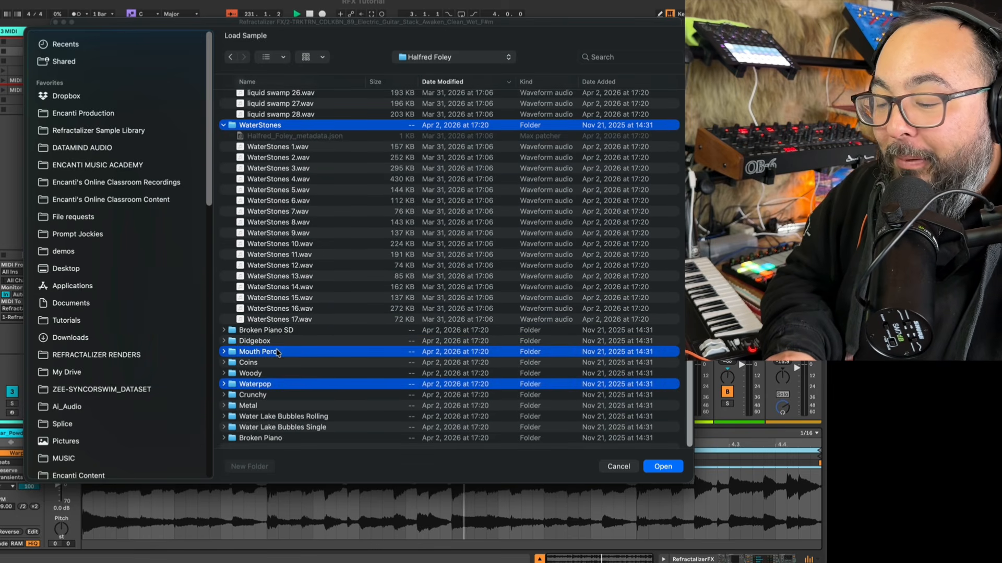
pyautogui.keyDown('super'); pyautogui.click(325, 429); pyautogui.keyUp('super')
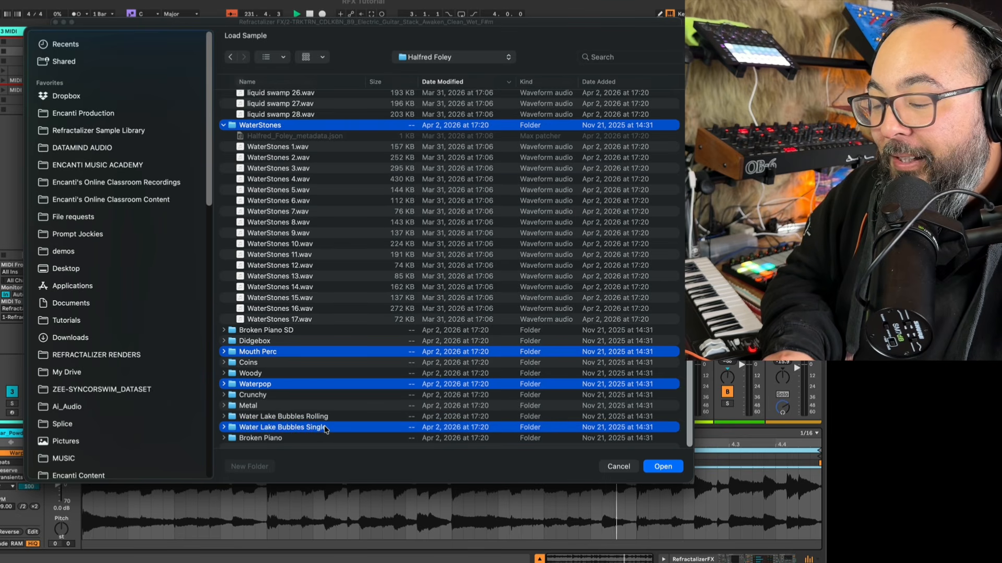
pyautogui.scroll(10, 286, 363)
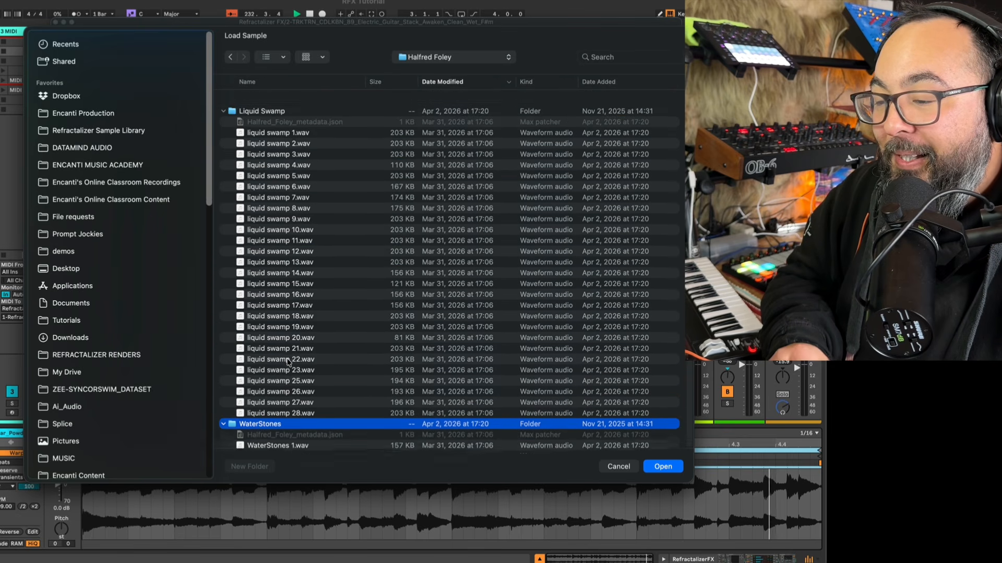
pyautogui.scroll(-10, 285, 370)
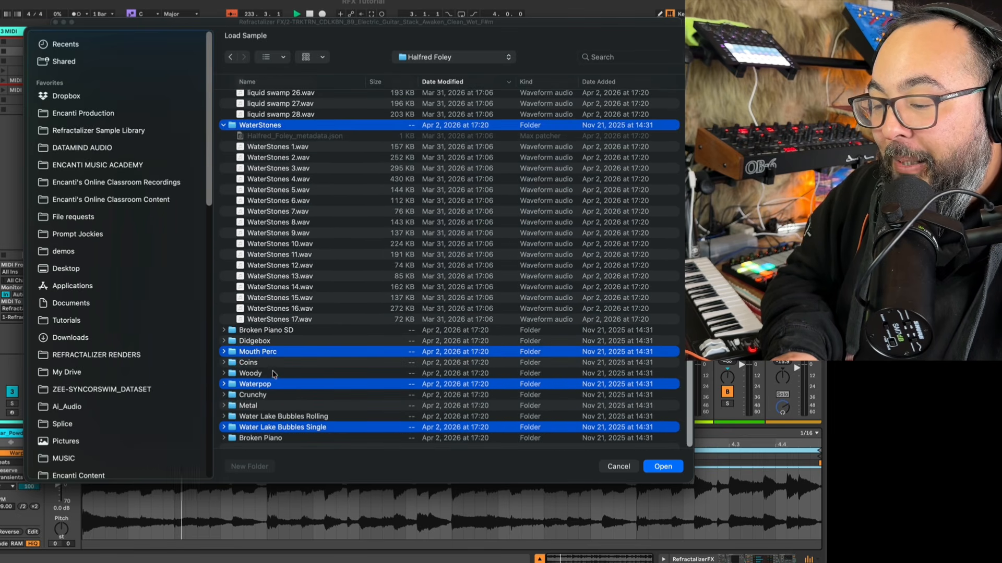
pyautogui.keyDown('super'); pyautogui.click(266, 373); pyautogui.keyUp('super')
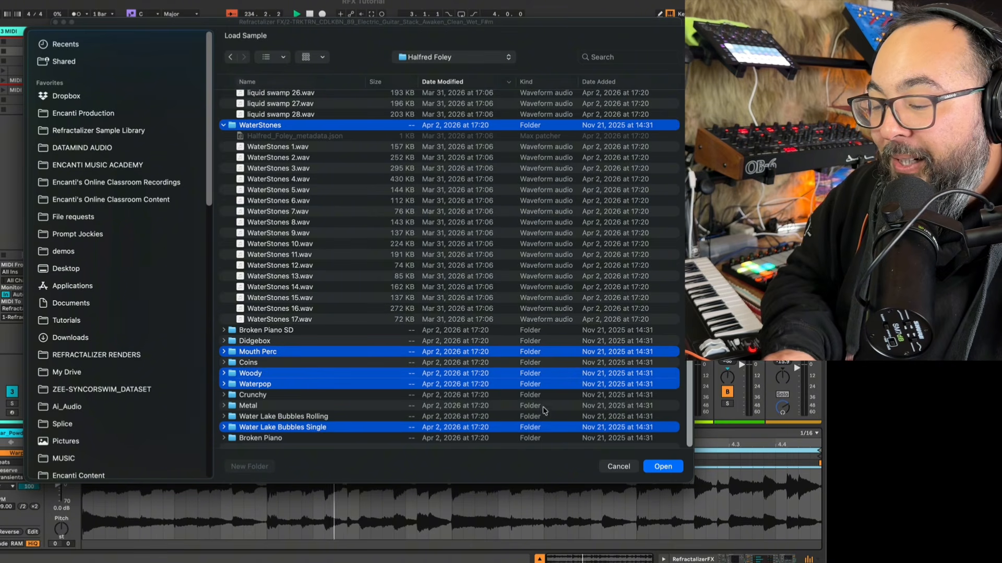
pyautogui.click(663, 468)
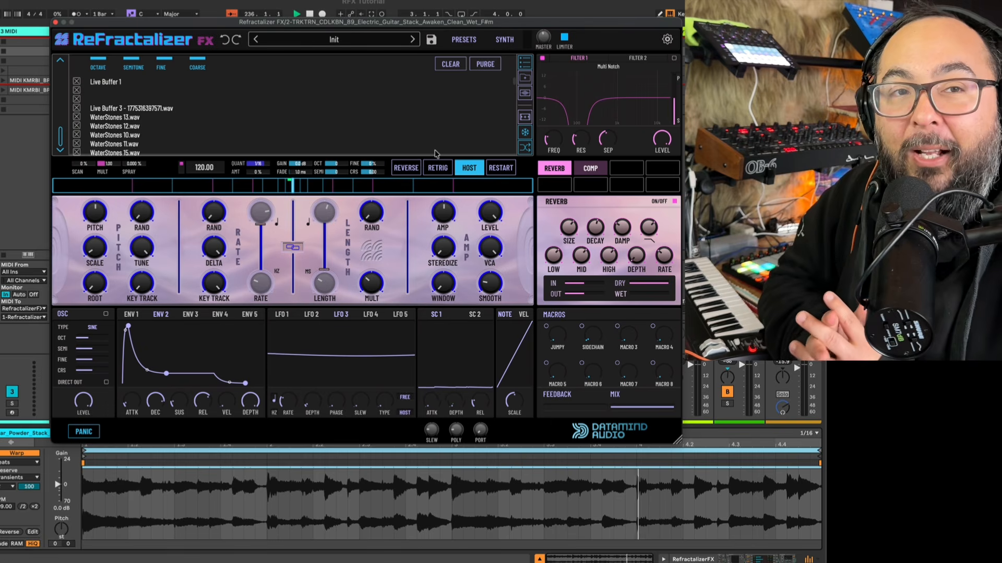
# Look through the loaded samples in the sample list and return to the waveform view
pyautogui.scroll(-5, 331, 105)
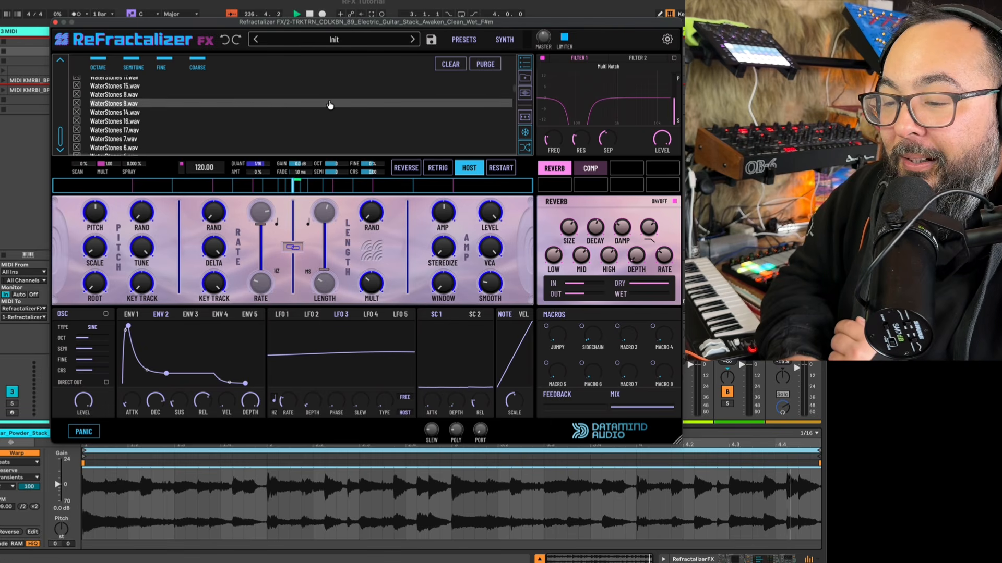
pyautogui.scroll(-2, 330, 105)
pyautogui.moveTo(514, 94)
pyautogui.mouseDown()
pyautogui.moveTo(514, 127)
pyautogui.moveTo(514, 93)
pyautogui.mouseUp()
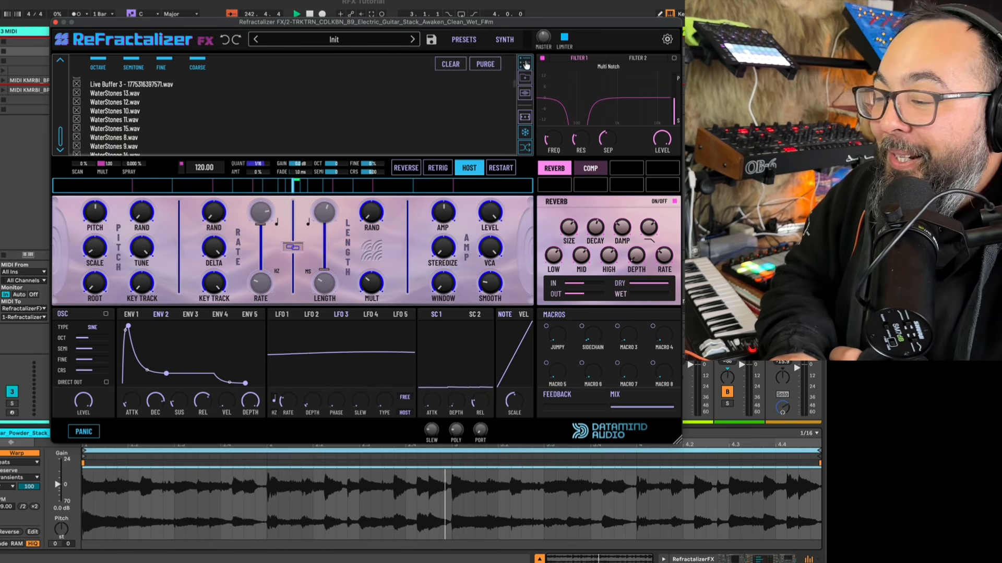
pyautogui.click(524, 63)
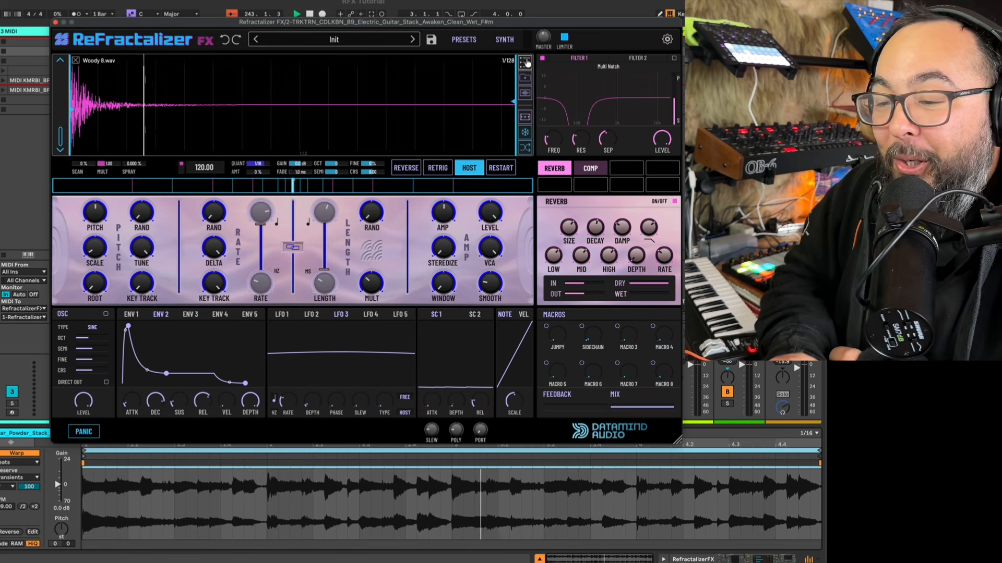
# Try the start position on Woody 8.wav and move the sample selection to the Mouth Perc samples
pyautogui.moveTo(59, 139)
pyautogui.mouseDown()
pyautogui.moveTo(51, 83)
pyautogui.moveTo(46, 147)
pyautogui.mouseUp()
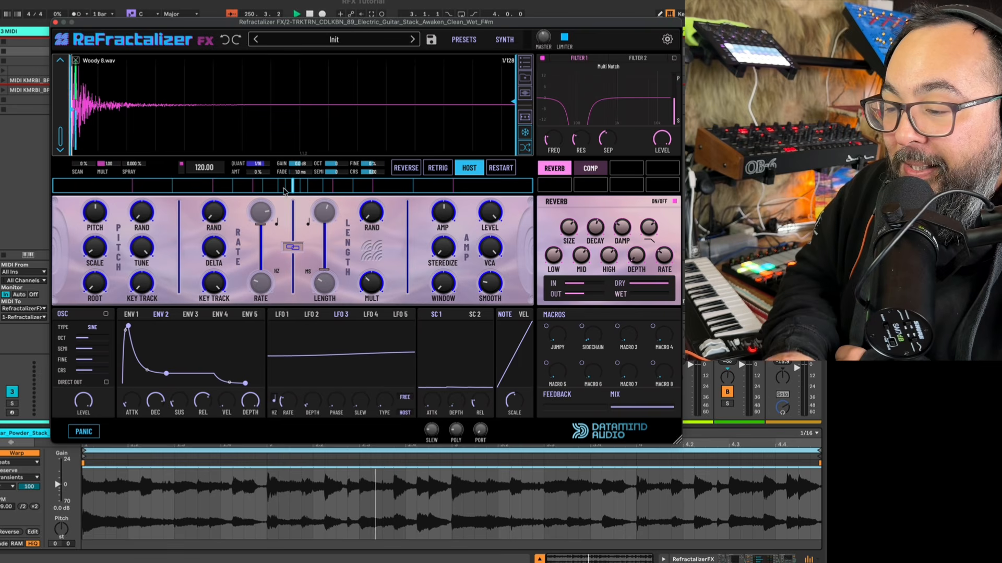
pyautogui.moveTo(72, 110); pyautogui.dragTo(73, 109)
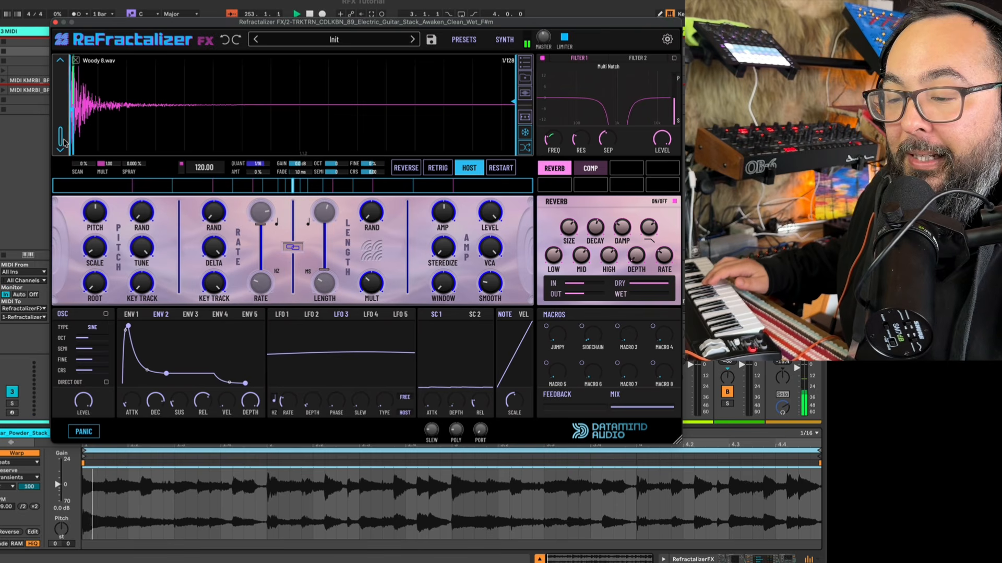
pyautogui.moveTo(61, 142); pyautogui.dragTo(54, 72)
# Change Filter 1 to the digital Multi Peak type, widen its peak separation and adjust its frequency
pyautogui.click(608, 66)
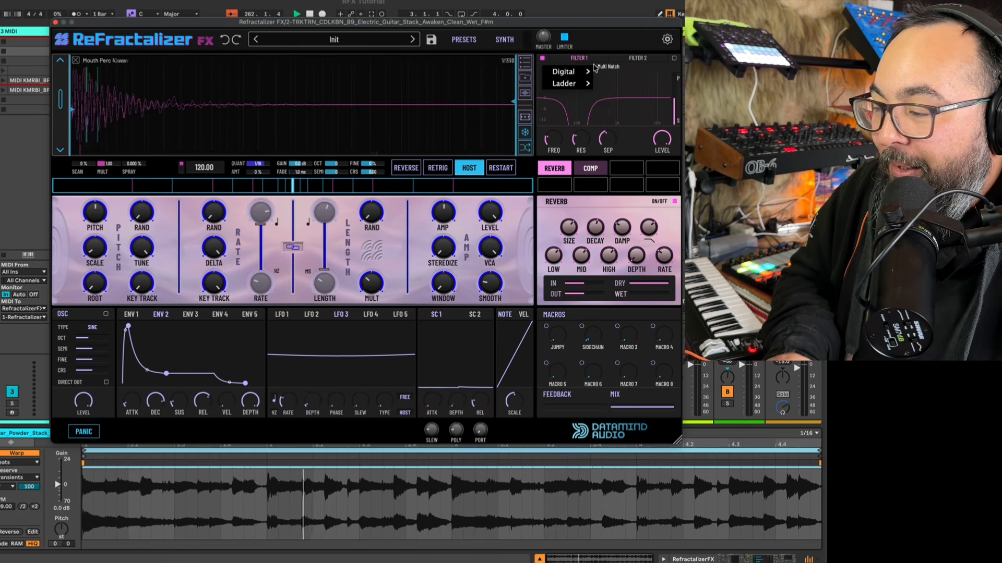
pyautogui.moveTo(566, 71)
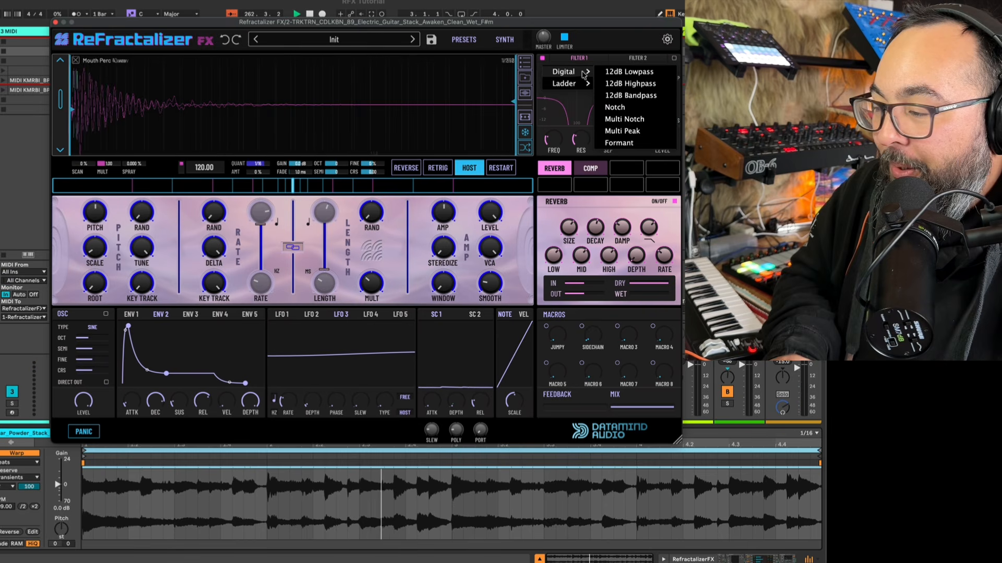
pyautogui.click(622, 130)
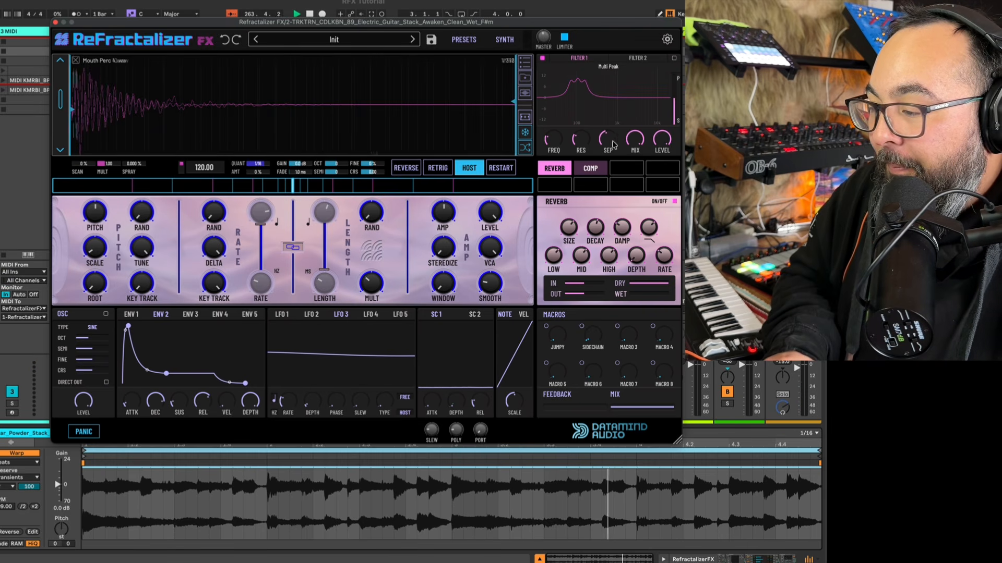
pyautogui.moveTo(613, 145); pyautogui.dragTo(614, 128)
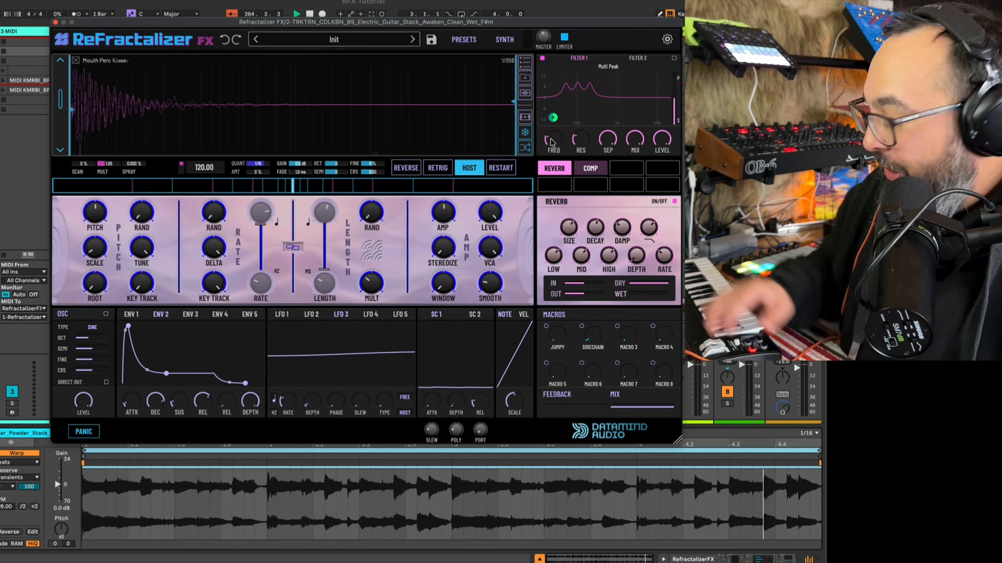
pyautogui.moveTo(552, 143); pyautogui.dragTo(553, 142)
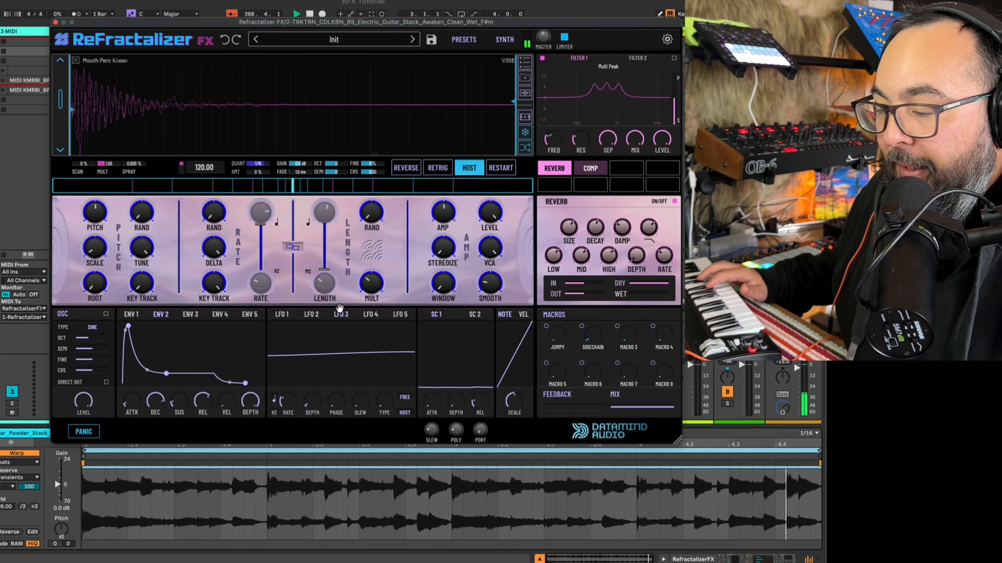
# Show the compressor settings, and assign Envelope 3 to the rate's Key Track with an attack of about 5.3 s
pyautogui.click(590, 168)
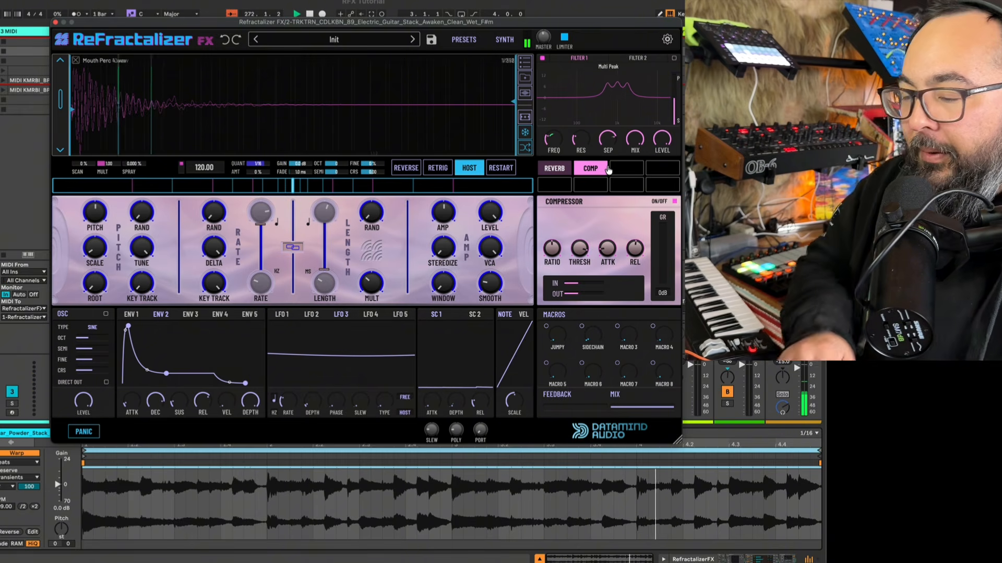
pyautogui.click(211, 316)
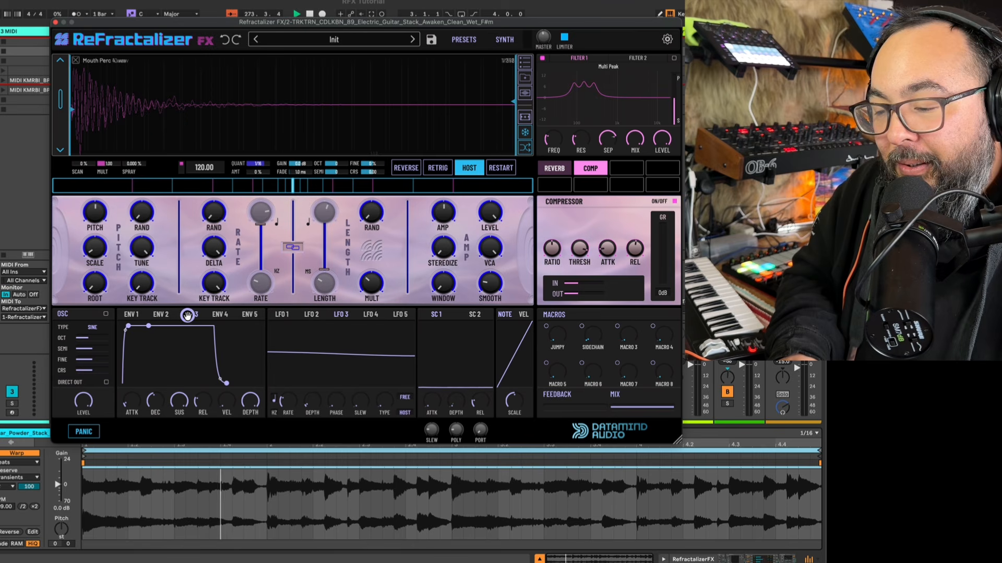
pyautogui.moveTo(212, 261); pyautogui.dragTo(212, 270)
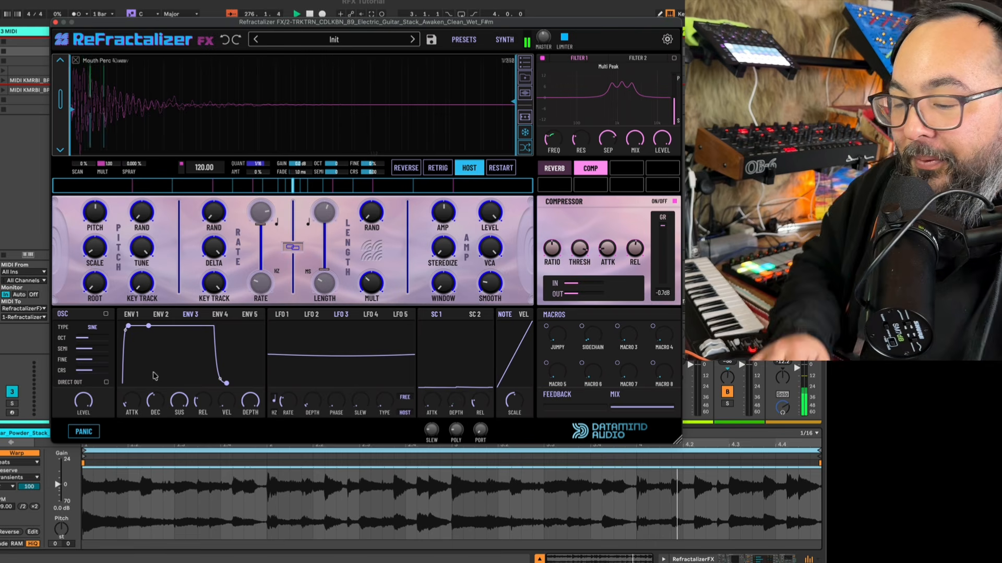
pyautogui.moveTo(128, 326); pyautogui.dragTo(159, 327)
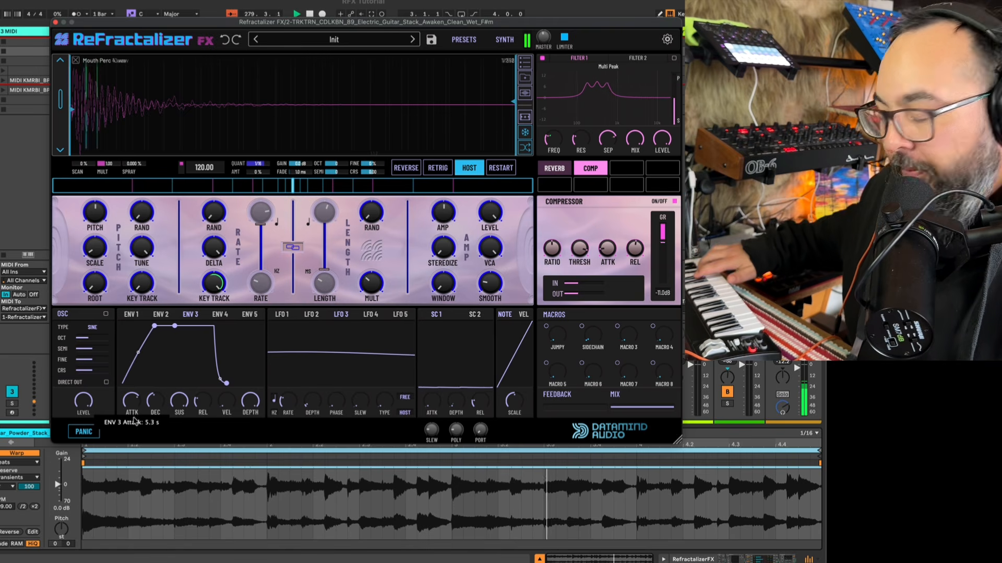
pyautogui.moveTo(135, 422); pyautogui.dragTo(138, 424)
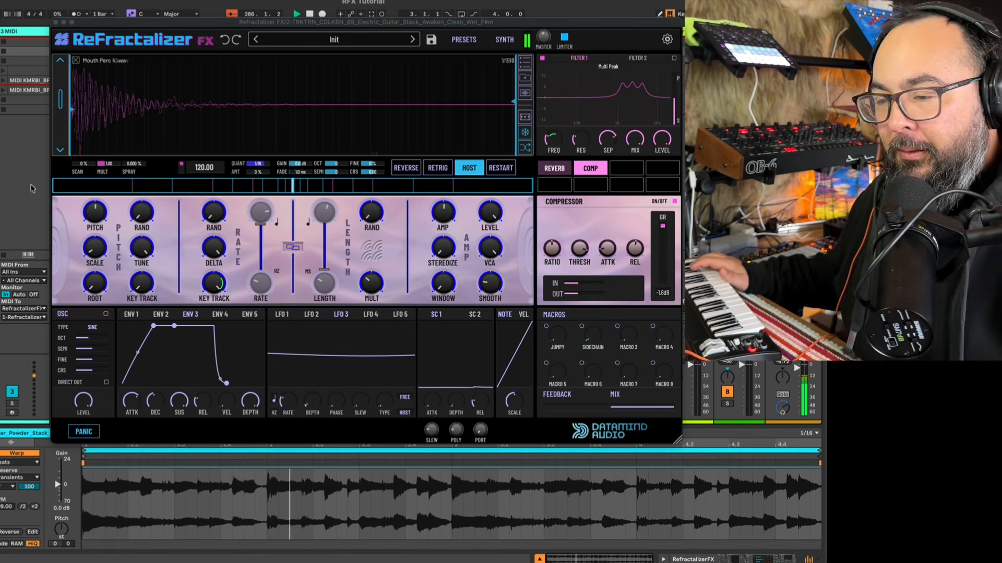
# Sweep the sample selection from the Mouth Perc samples to the Single Bubble samples
pyautogui.click(62, 106)
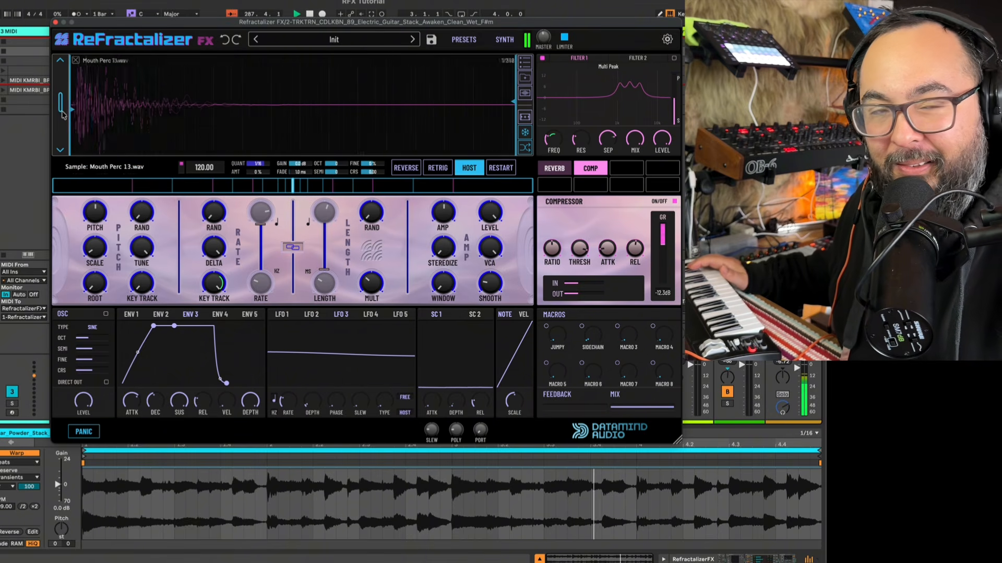
pyautogui.moveTo(64, 115); pyautogui.dragTo(61, 133)
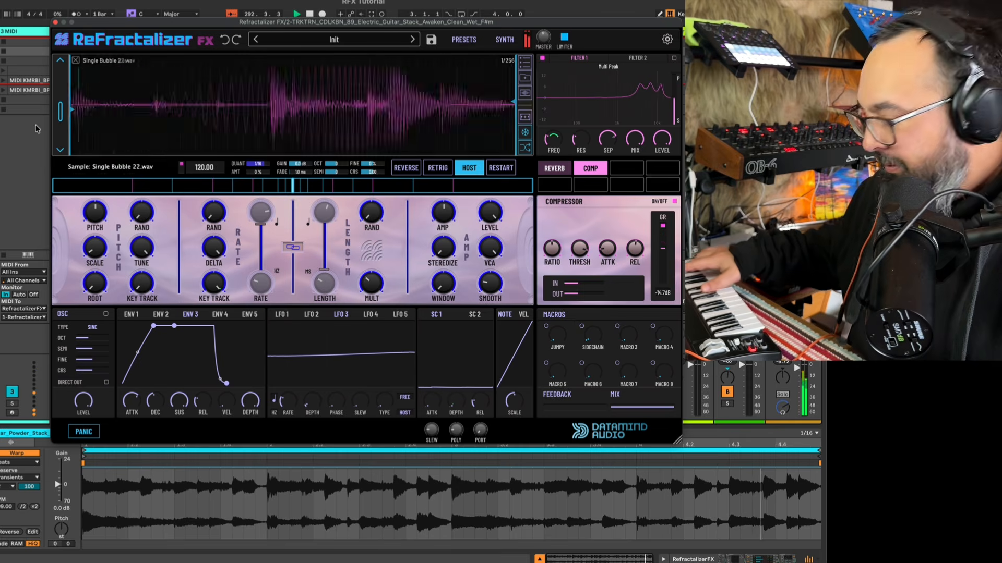
pyautogui.moveTo(37, 128)
pyautogui.mouseDown()
pyautogui.moveTo(38, 105)
pyautogui.moveTo(35, 142)
pyautogui.mouseUp()
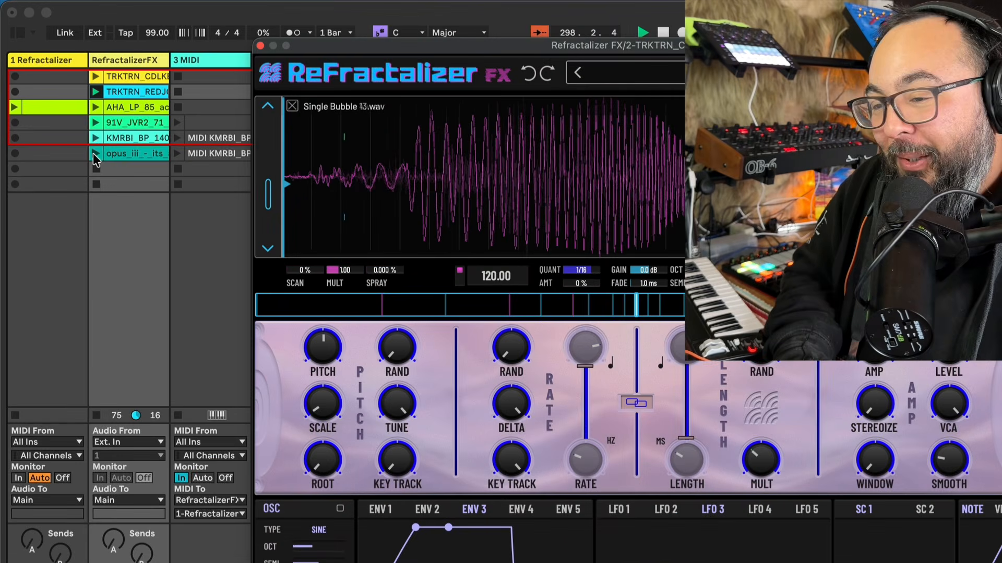
# Launch the KMRBI_BP_140 clip, switch to the TRKTRN_REDJ clip, and move the sample selection to Live Buffer 1
pyautogui.click(96, 138)
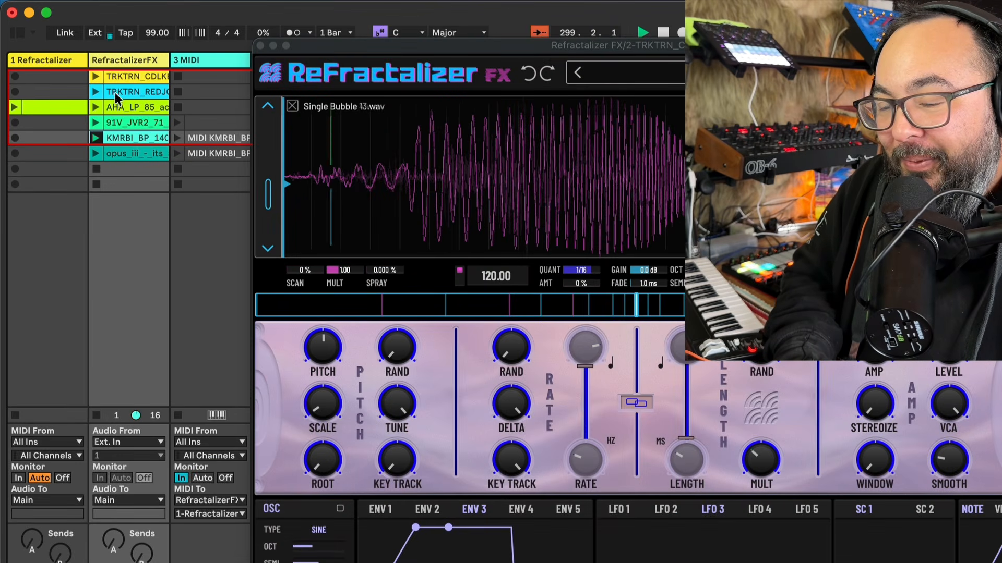
pyautogui.click(94, 93)
pyautogui.moveTo(269, 194); pyautogui.dragTo(267, 82)
pyautogui.moveTo(267, 134); pyautogui.dragTo(263, 110)
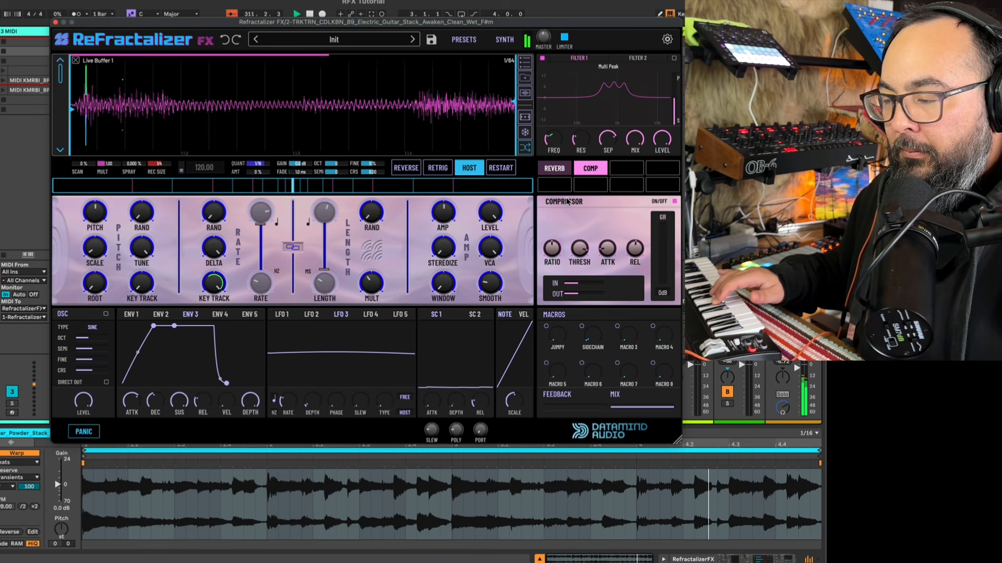
# Adjust the reverb's wet level and sweep the sample selection back towards the start of the sample list
pyautogui.click(554, 168)
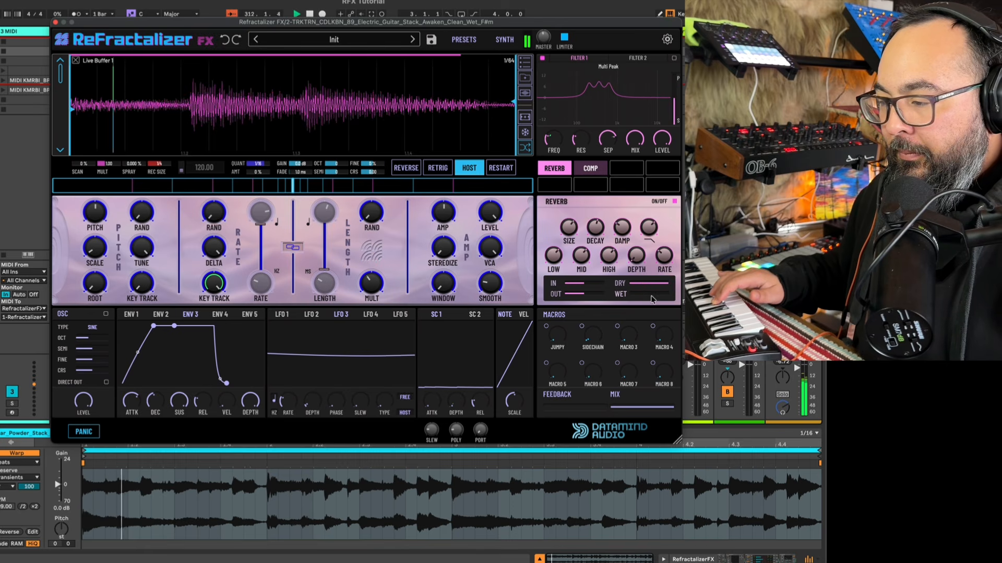
pyautogui.scroll(-2, 61, 77)
pyautogui.scroll(2, 61, 75)
pyautogui.scroll(-5, 61, 79)
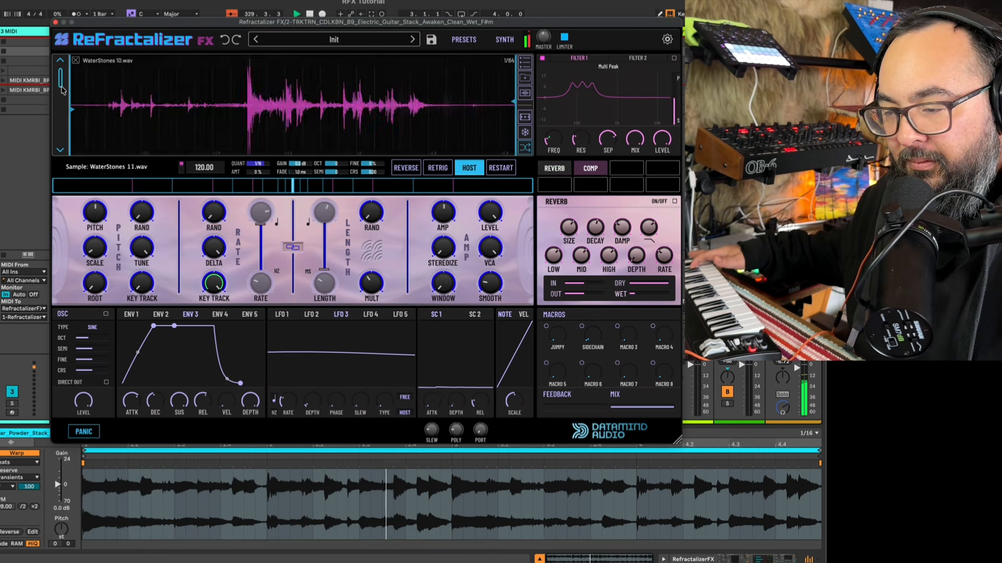
pyautogui.moveTo(64, 117); pyautogui.dragTo(54, 49)
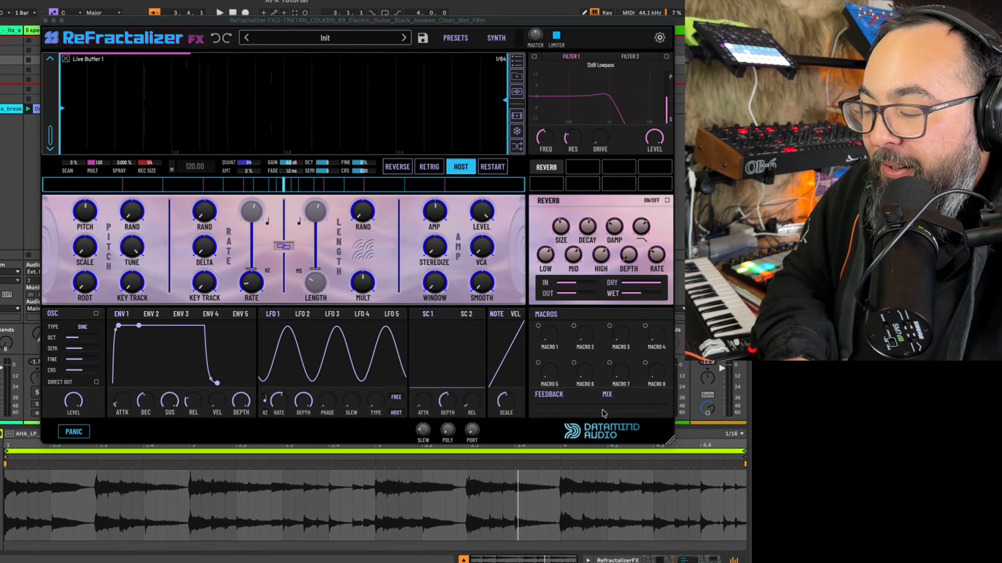
# Raise the plugin's Mix to 100 %, group Refractalizer FX into an Audio Effect Rack and show the rack's macros
pyautogui.moveTo(631, 406); pyautogui.dragTo(653, 288)
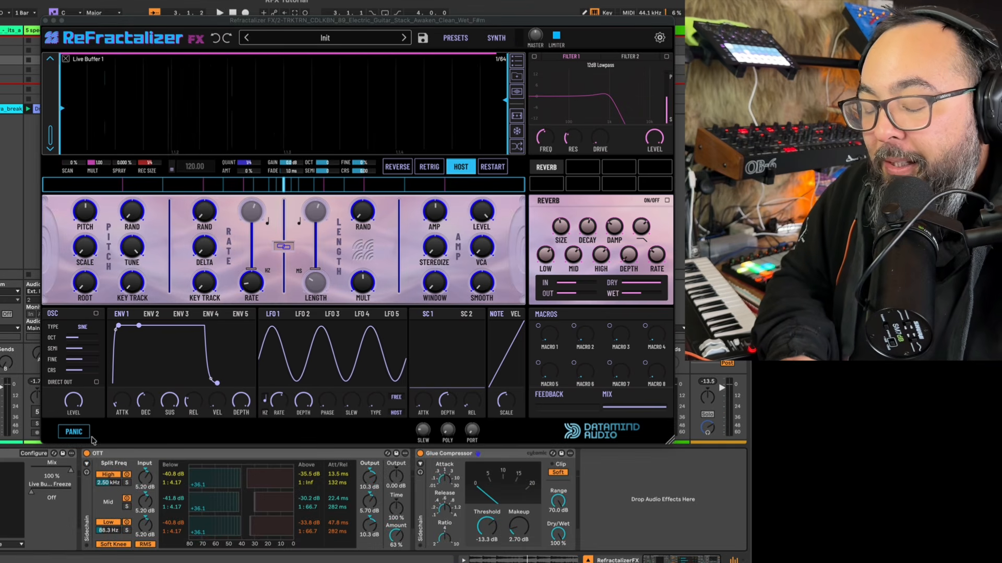
pyautogui.click(6, 454)
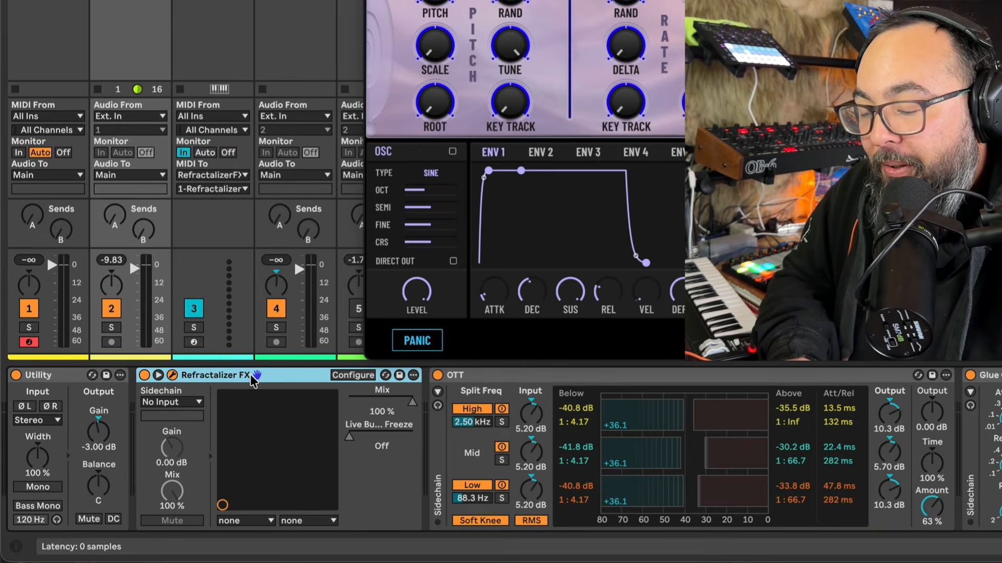
pyautogui.press('super+g')
pyautogui.click(145, 392)
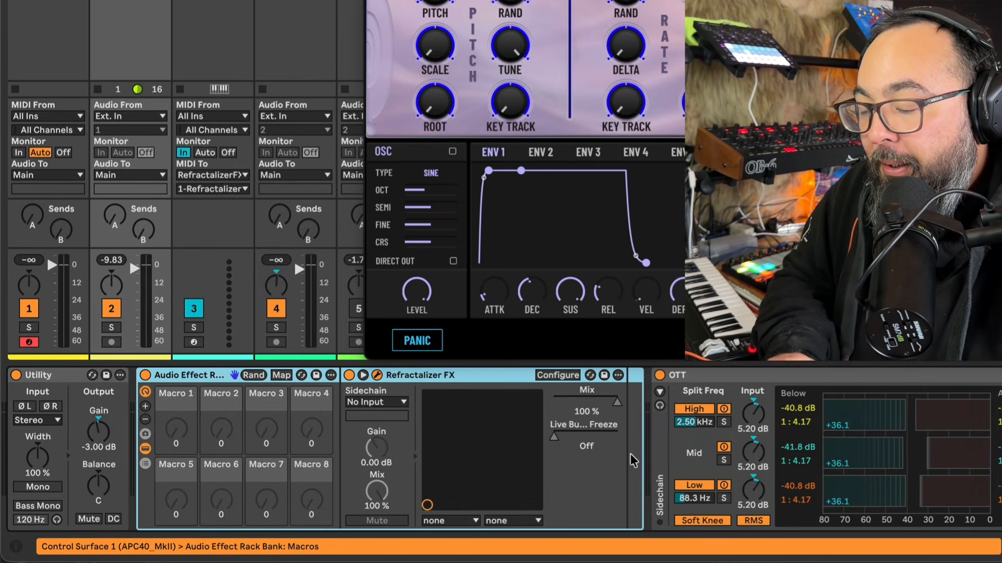
# Map Refractalizer FX's Mix and Live Buffer Freeze parameters together to the rack's first macro
pyautogui.click(618, 402)
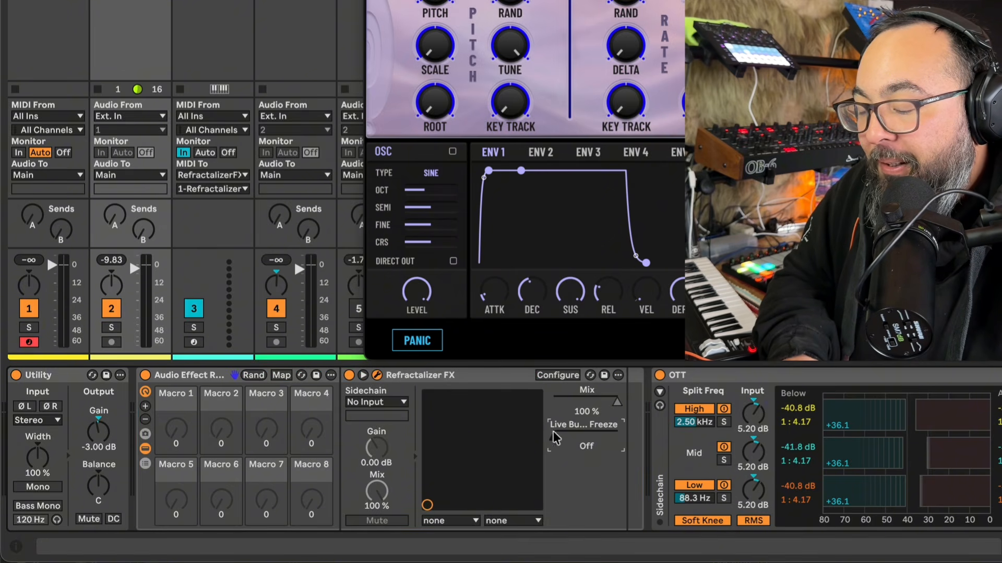
pyautogui.rightClick(617, 402)
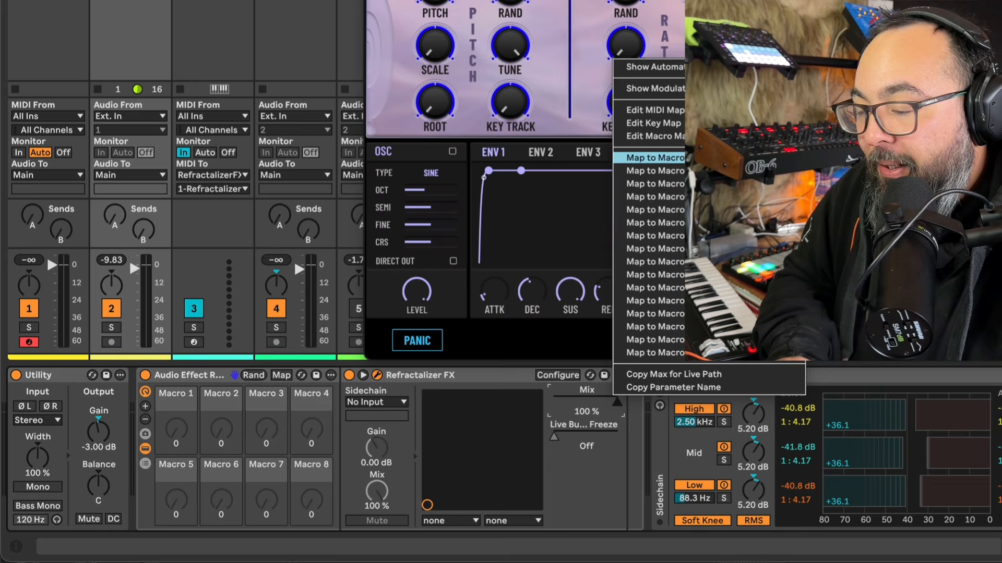
pyautogui.click(655, 157)
pyautogui.rightClick(592, 414)
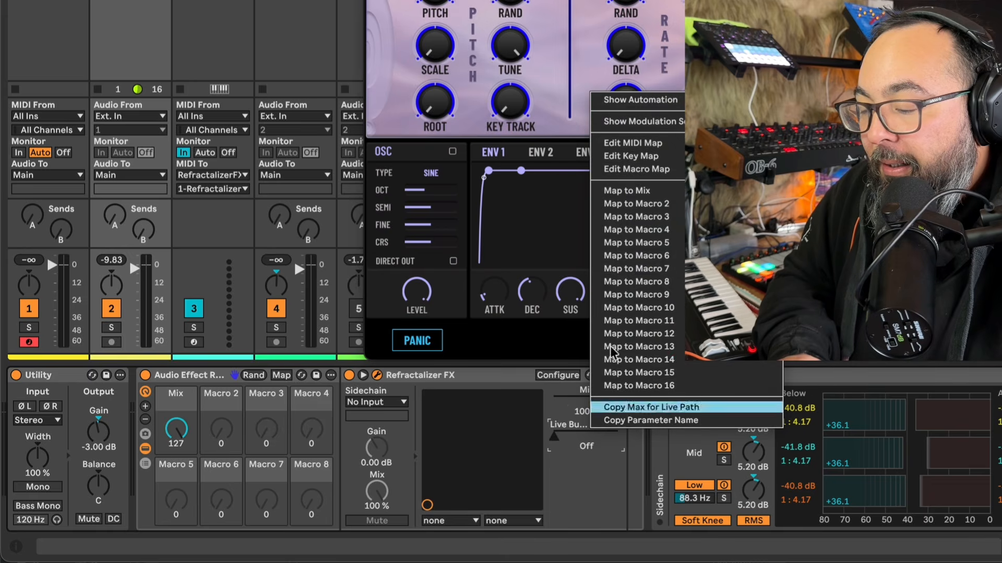
pyautogui.click(556, 377)
pyautogui.rightClick(570, 435)
pyautogui.click(669, 199)
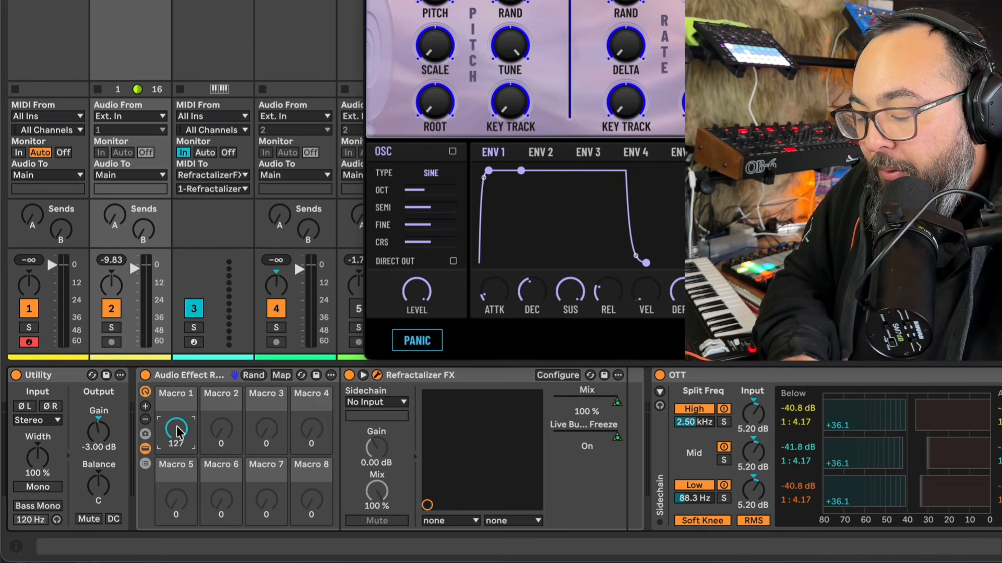
# Rename the first macro freeze and sweep it down to 0 and up to 127
pyautogui.press('super+r')
pyautogui.write('freeze')
pyautogui.press('Return')
pyautogui.moveTo(177, 429); pyautogui.dragTo(177, 522)
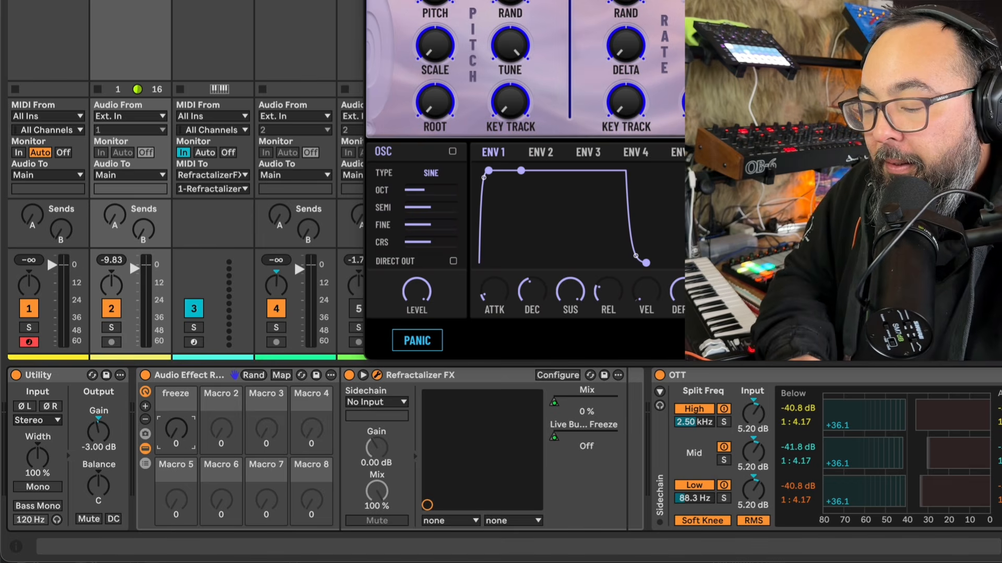
pyautogui.moveTo(176, 429); pyautogui.dragTo(177, 339)
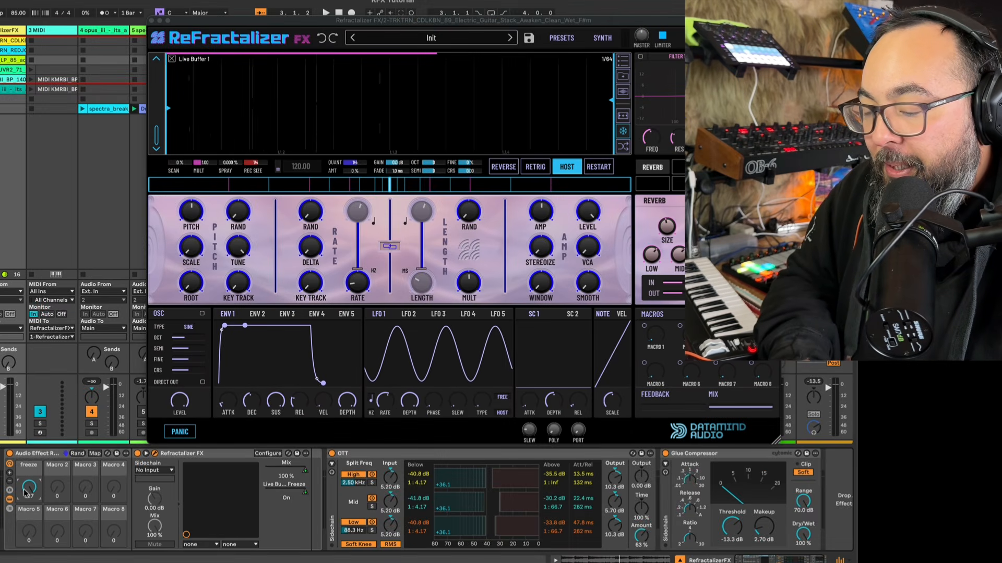
# Reset the freeze macro to 0 and briefly play the track with the effect dry
pyautogui.moveTo(25, 493); pyautogui.dragTo(25, 527)
pyautogui.press('space')
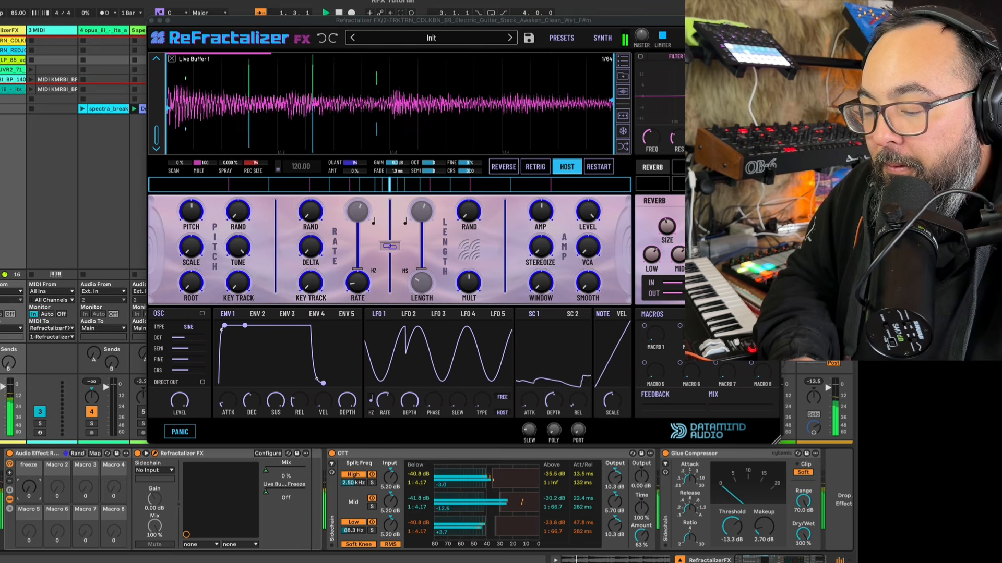
pyautogui.press('space')
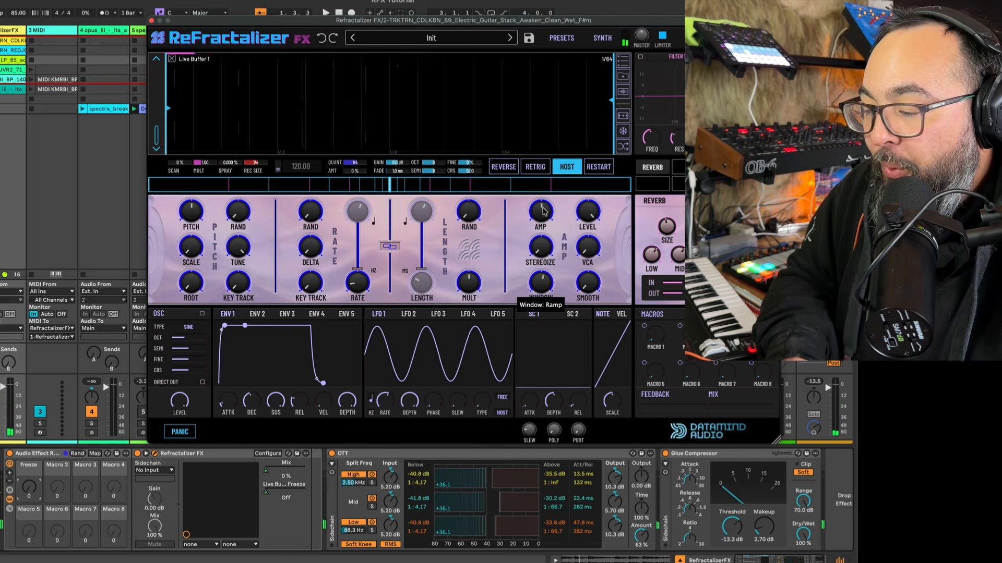
# Set the grain Window to Rev Ramp and the Window Smooth to 1 %
pyautogui.moveTo(543, 211); pyautogui.dragTo(546, 188)
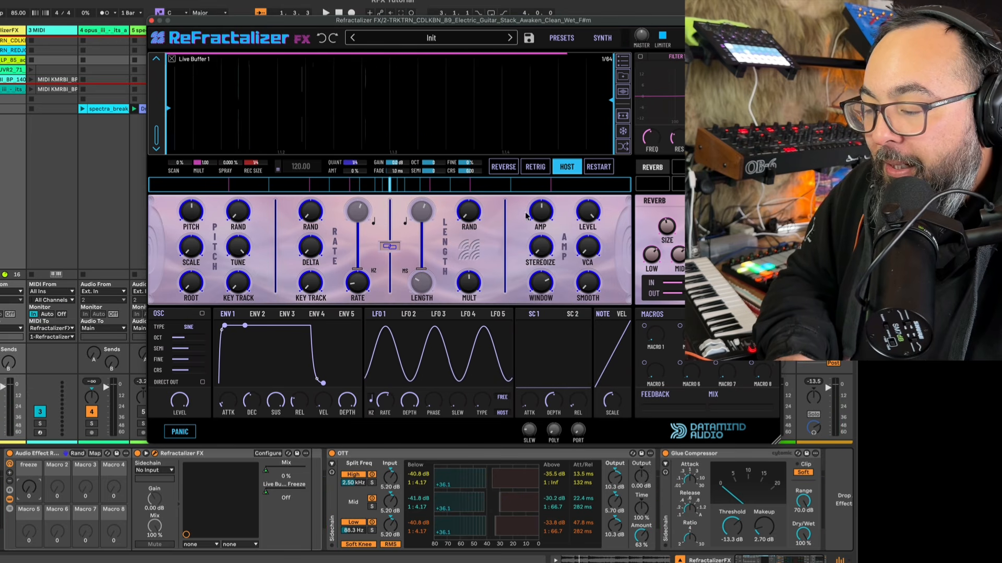
pyautogui.moveTo(548, 278); pyautogui.dragTo(546, 255)
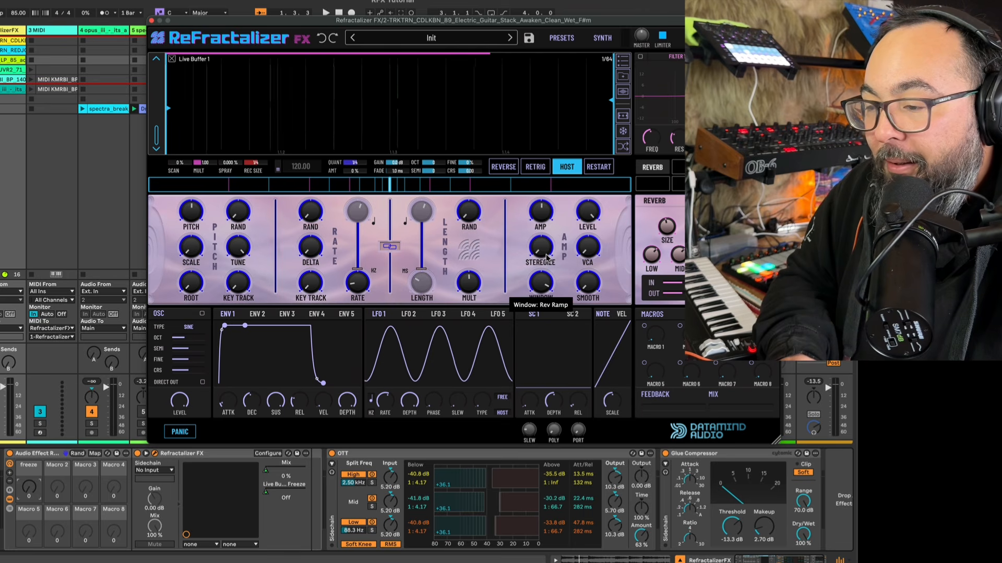
pyautogui.moveTo(591, 294); pyautogui.dragTo(591, 290)
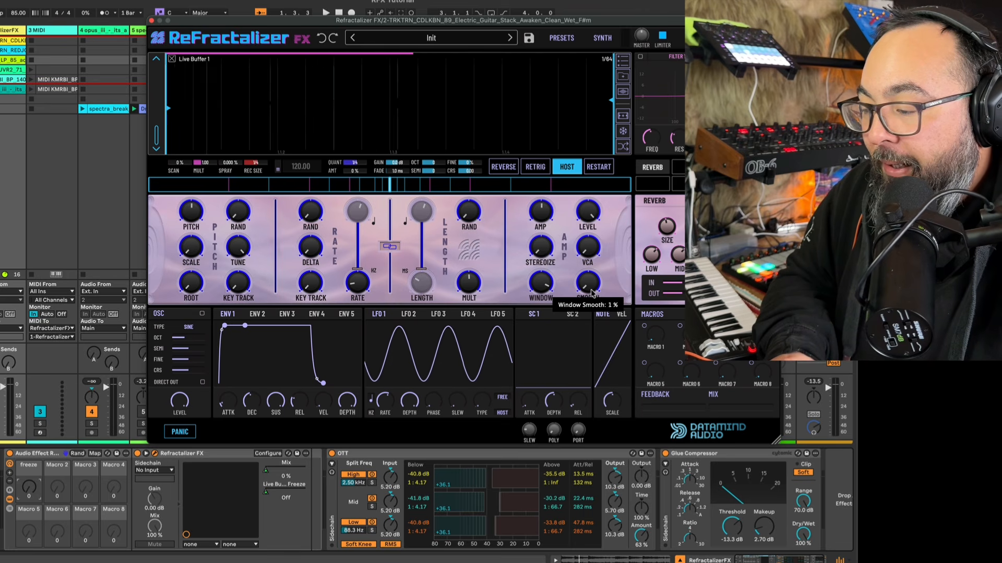
# Play the track while sweeping the freeze macro up and returning it to 0
pyautogui.click(30, 491)
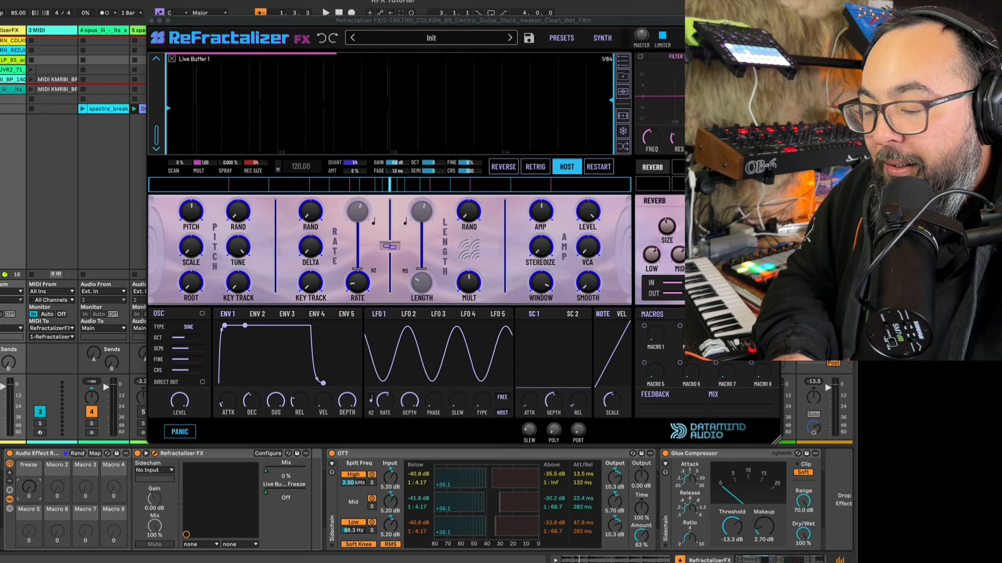
pyautogui.press('space')
pyautogui.moveTo(30, 490); pyautogui.dragTo(31, 423)
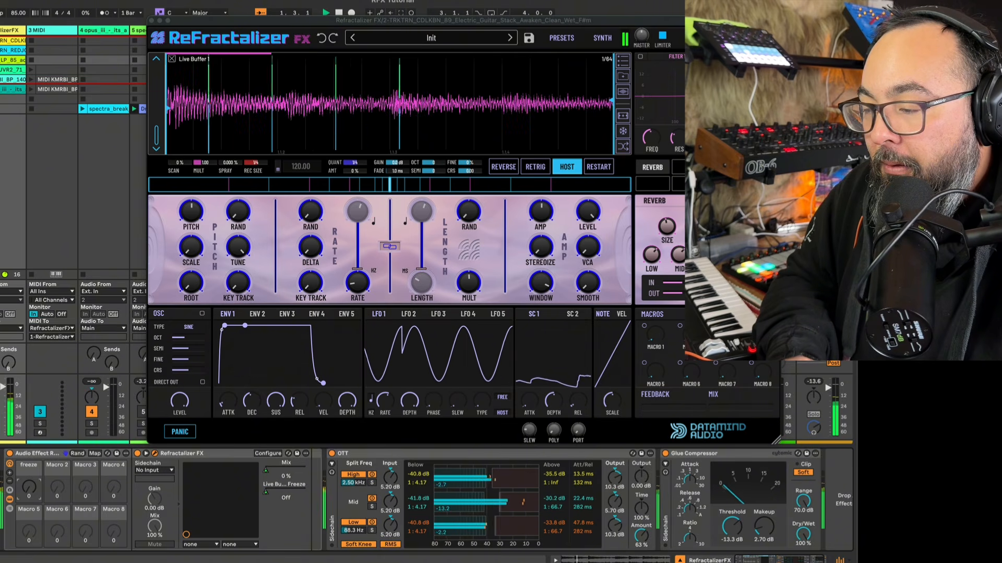
pyautogui.moveTo(31, 490); pyautogui.dragTo(33, 494)
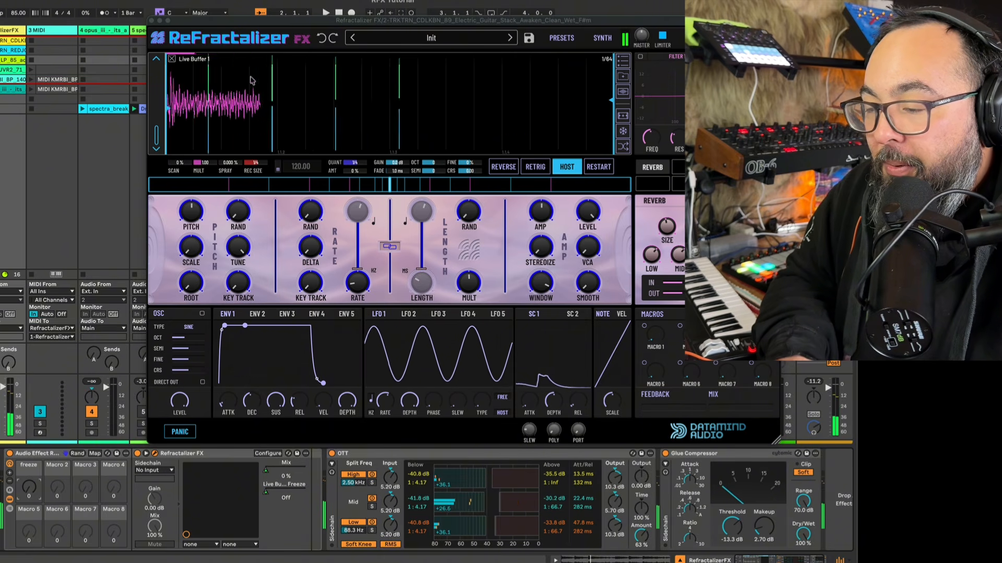
# Set the live buffer's scan to 75 % with 1/16 quantise at 100 %, and adjust the tempo-synced grain rate
pyautogui.click(453, 114)
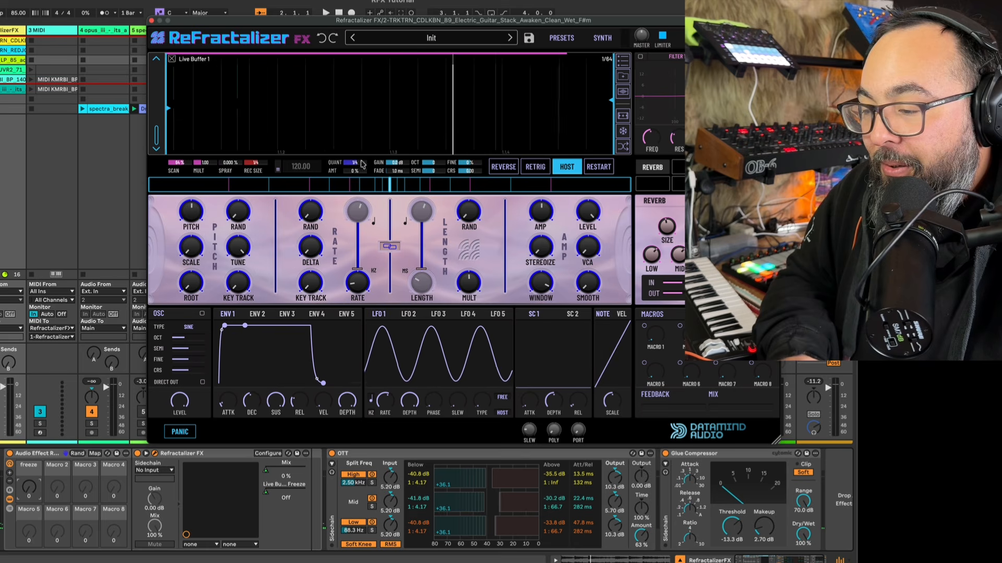
pyautogui.moveTo(355, 171); pyautogui.dragTo(360, 62)
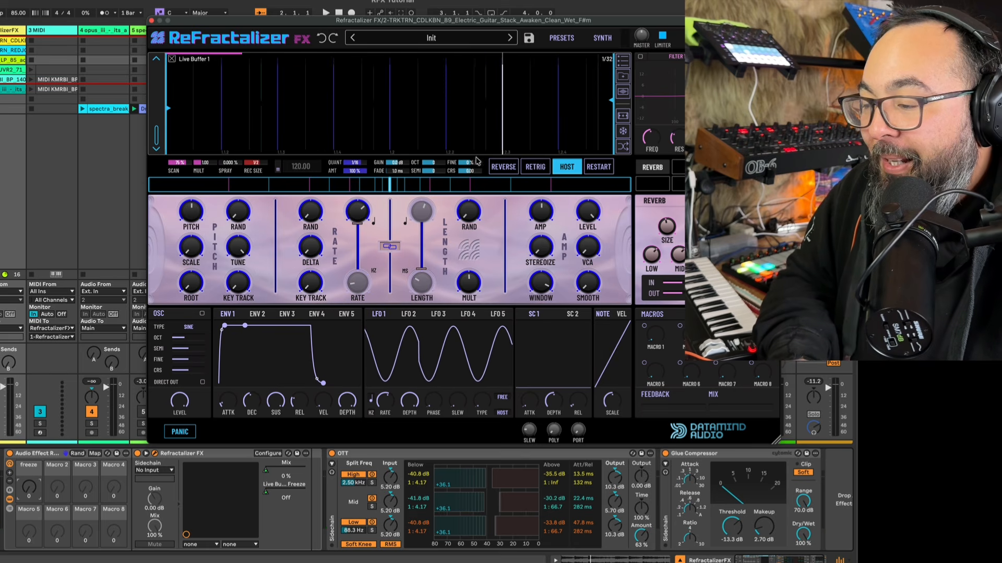
pyautogui.moveTo(361, 212); pyautogui.dragTo(361, 204)
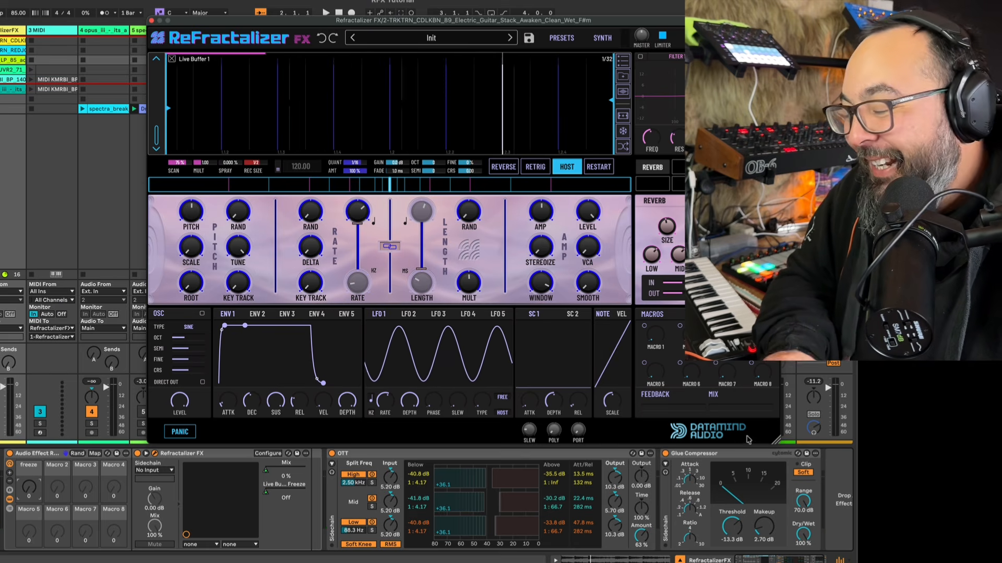
# Start playback with the Mix at 100 %, set the length multiplier to 2.33, and adjust the synced rate and record size
pyautogui.press('space')
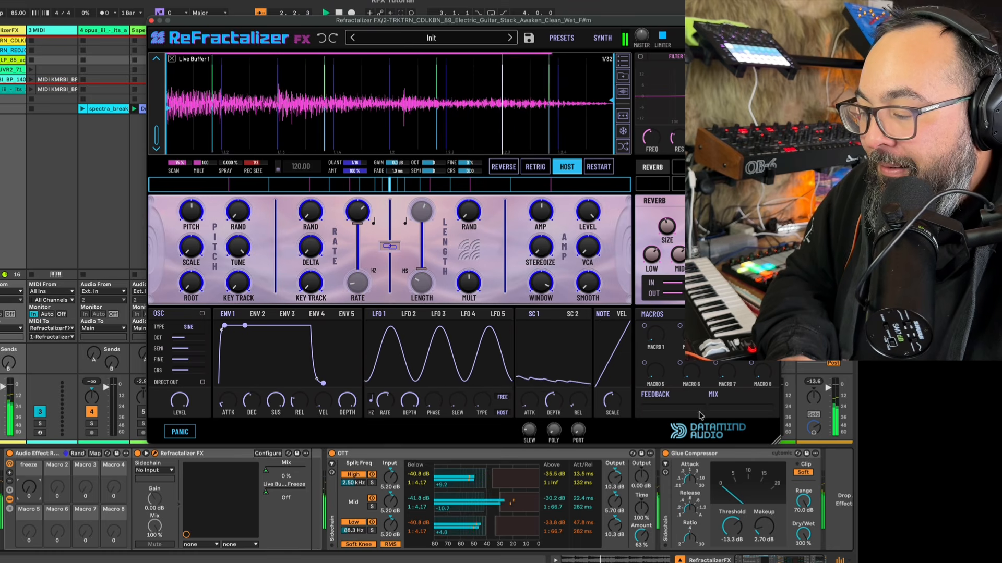
pyautogui.moveTo(701, 408); pyautogui.dragTo(647, 484)
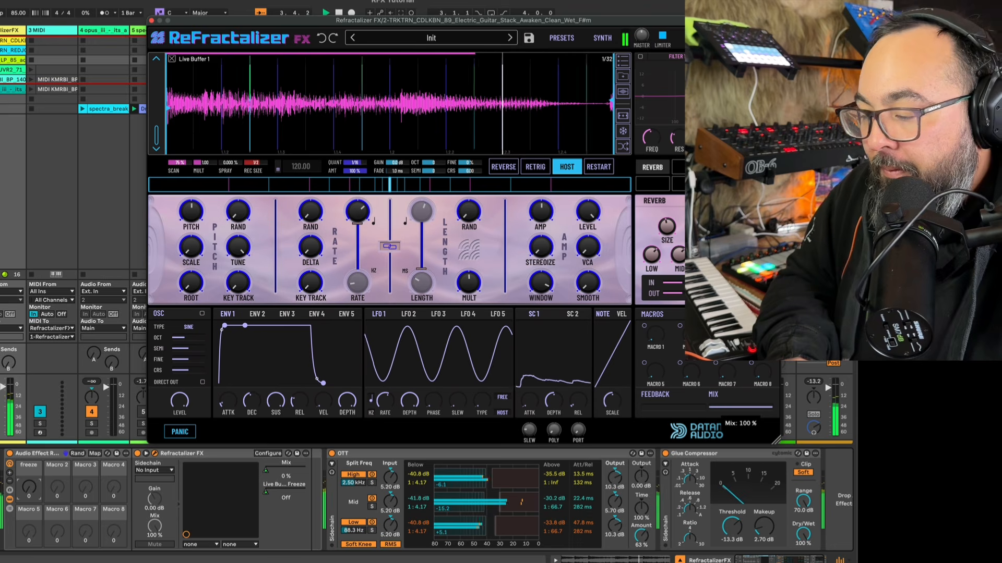
pyautogui.moveTo(475, 283); pyautogui.dragTo(474, 291)
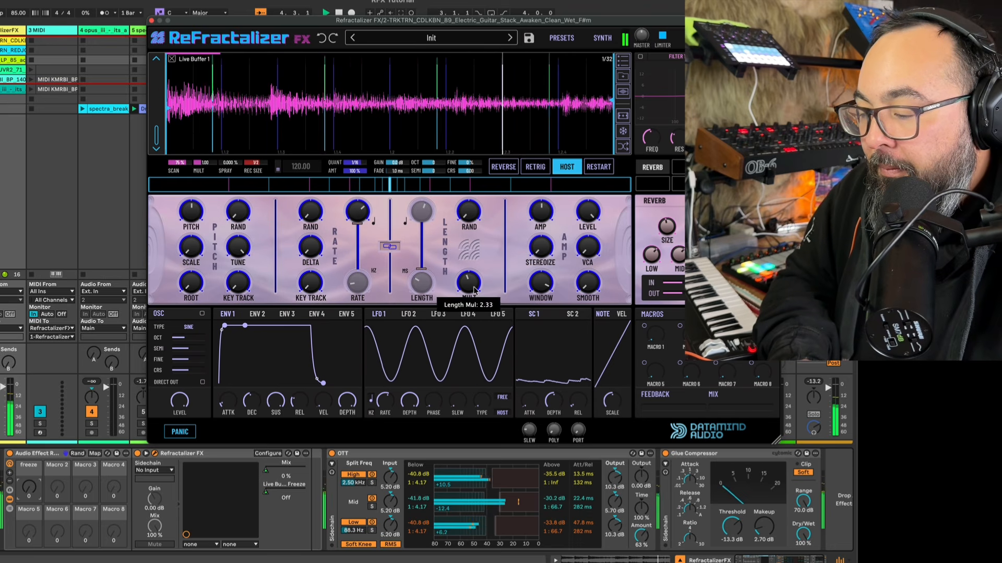
pyautogui.moveTo(368, 213); pyautogui.dragTo(369, 203)
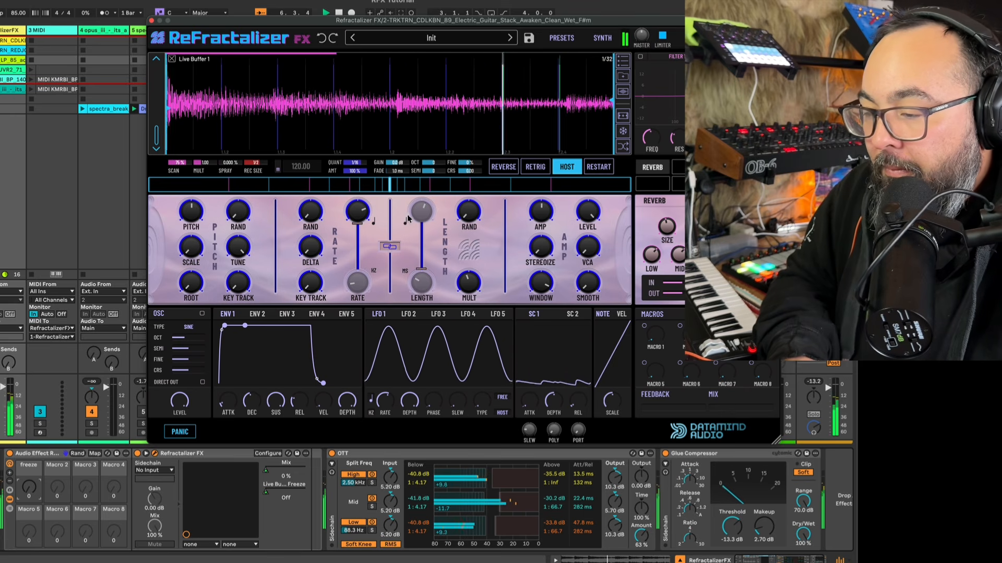
pyautogui.moveTo(254, 162)
pyautogui.mouseDown()
pyautogui.moveTo(258, 183)
pyautogui.moveTo(261, 155)
pyautogui.mouseUp()
# Swing the plugin's Mix between 0 % and 100 % during playback and move the scan position to the middle of the buffer
pyautogui.moveTo(728, 409)
pyautogui.mouseDown()
pyautogui.moveTo(771, 410)
pyautogui.moveTo(725, 410)
pyautogui.mouseUp()
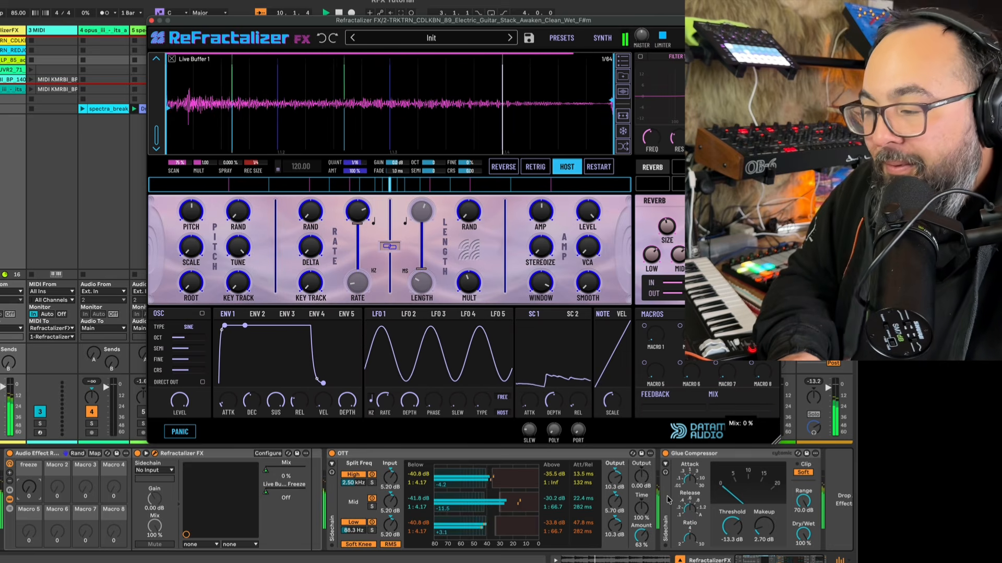
pyautogui.moveTo(669, 500); pyautogui.dragTo(778, 354)
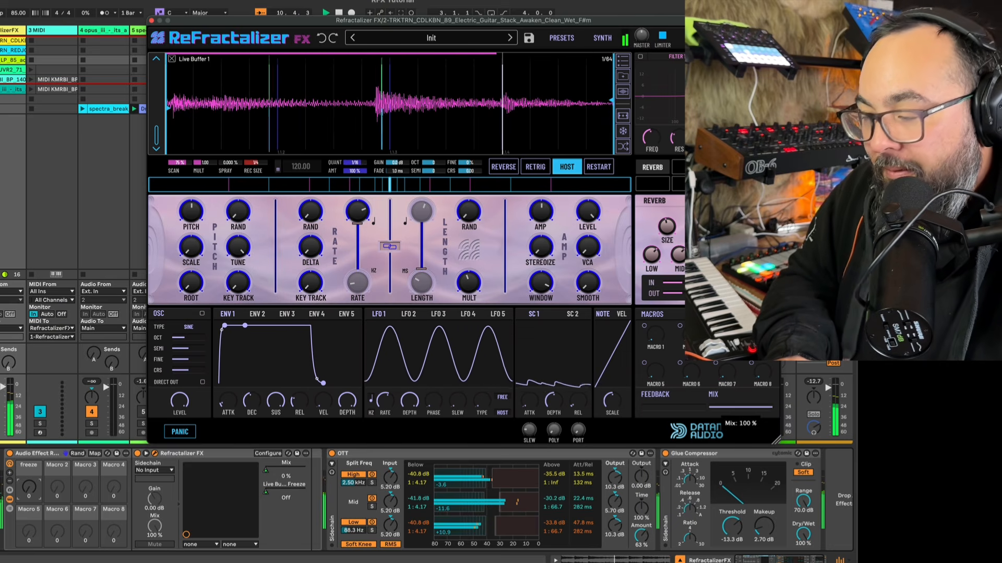
pyautogui.click(389, 120)
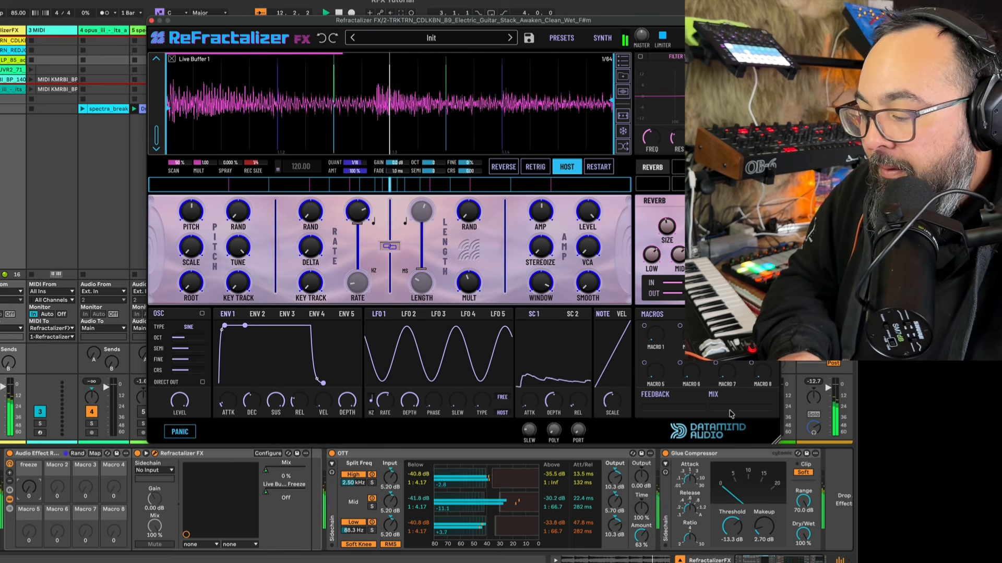
pyautogui.moveTo(729, 408); pyautogui.dragTo(773, 407)
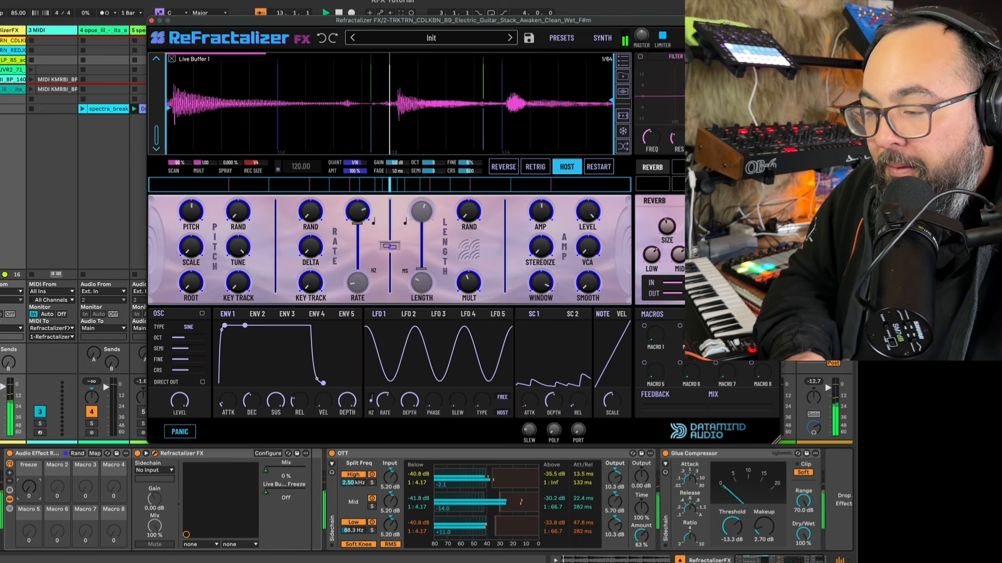
# Restart playback and repeatedly sweep the freeze macro between 0 and 127, ending at 0
pyautogui.moveTo(30, 495); pyautogui.dragTo(30, 469)
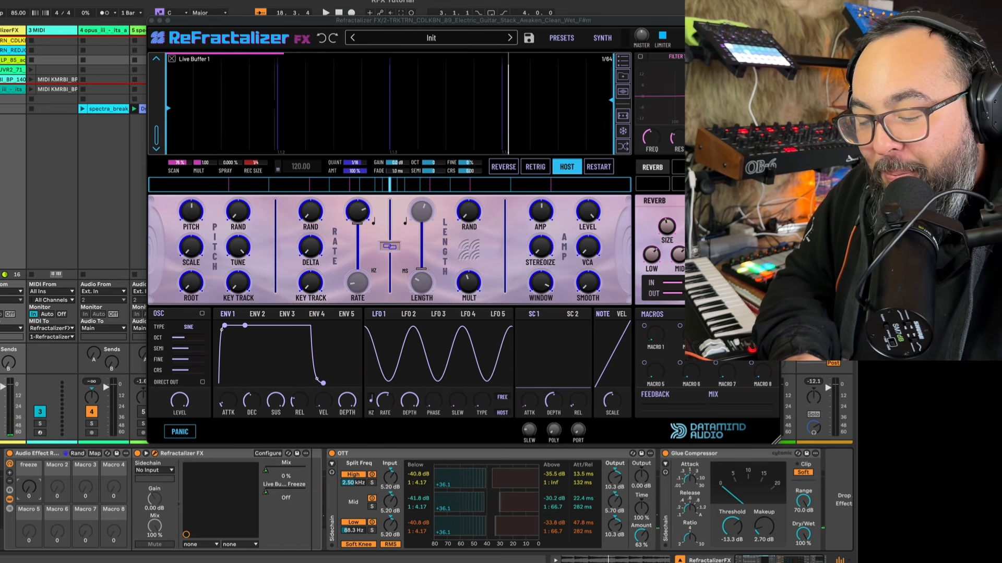
pyautogui.press('space')
pyautogui.moveTo(29, 488); pyautogui.dragTo(28, 424)
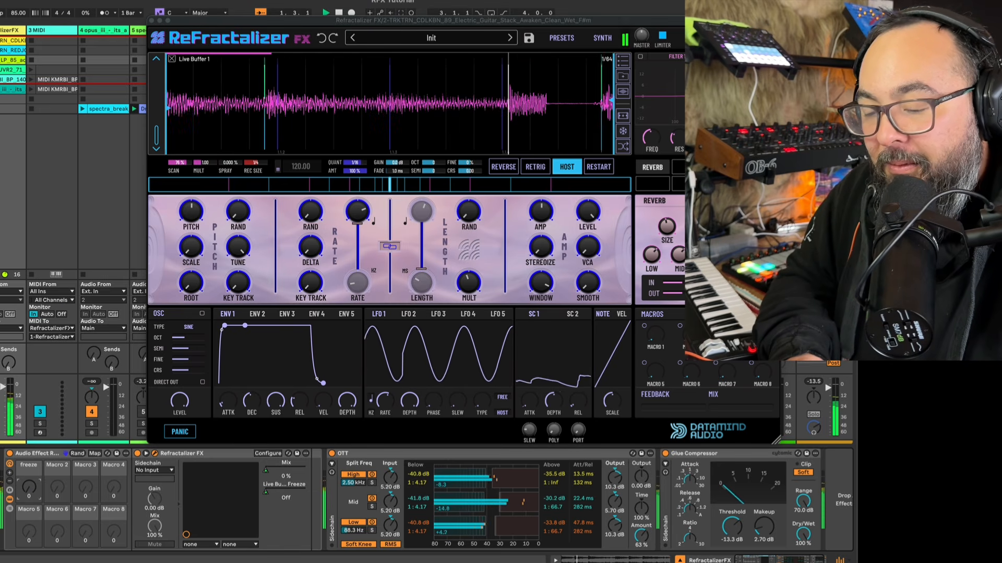
pyautogui.moveTo(29, 488); pyautogui.dragTo(29, 553)
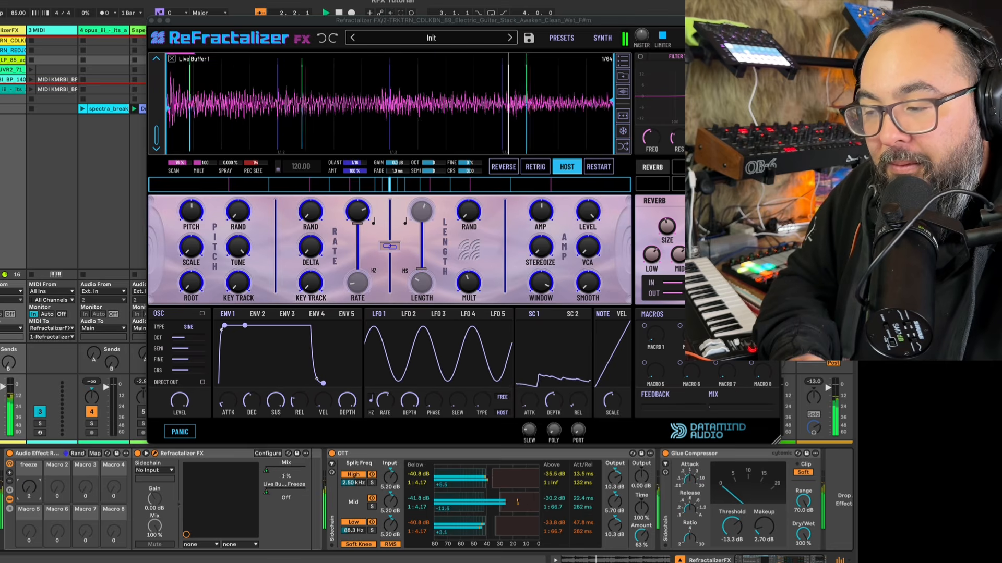
pyautogui.moveTo(28, 487); pyautogui.dragTo(29, 422)
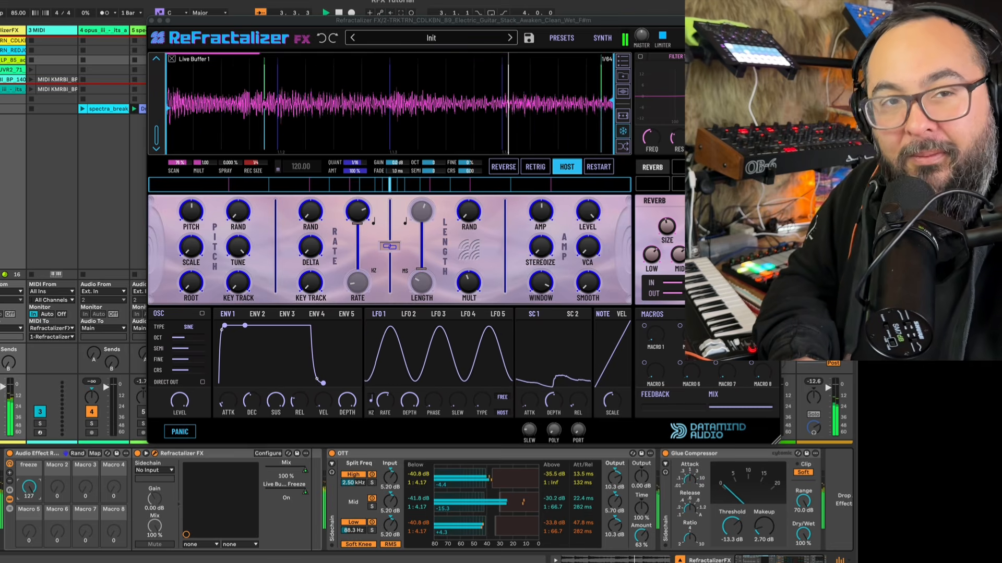
pyautogui.moveTo(29, 488); pyautogui.dragTo(29, 553)
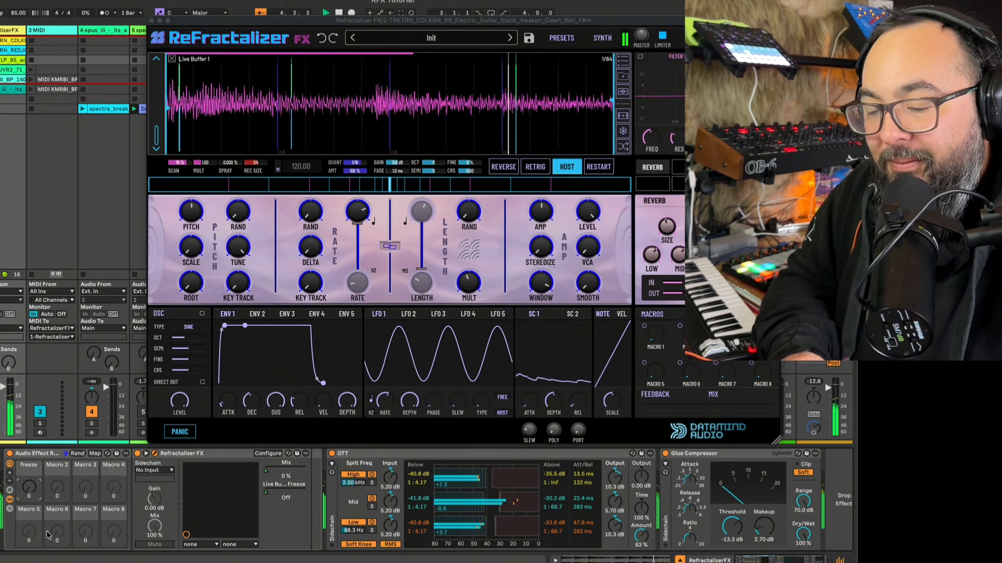